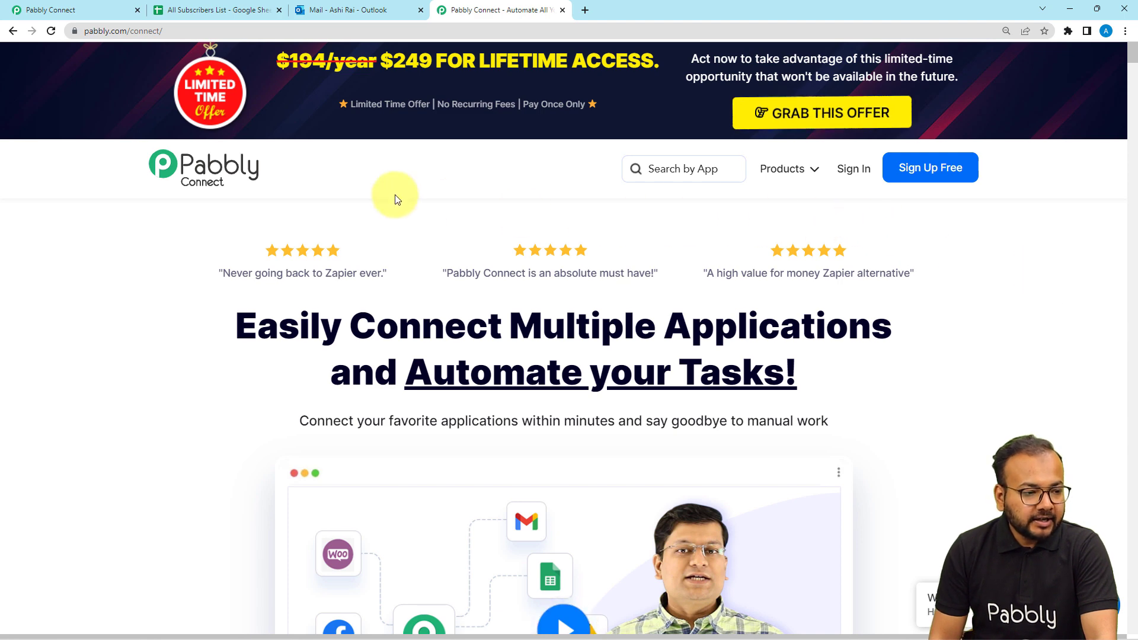
# From the dashboard, create a workflow named 'WordPress Posts to MS Outlook Integration'
pyautogui.click(54, 7)
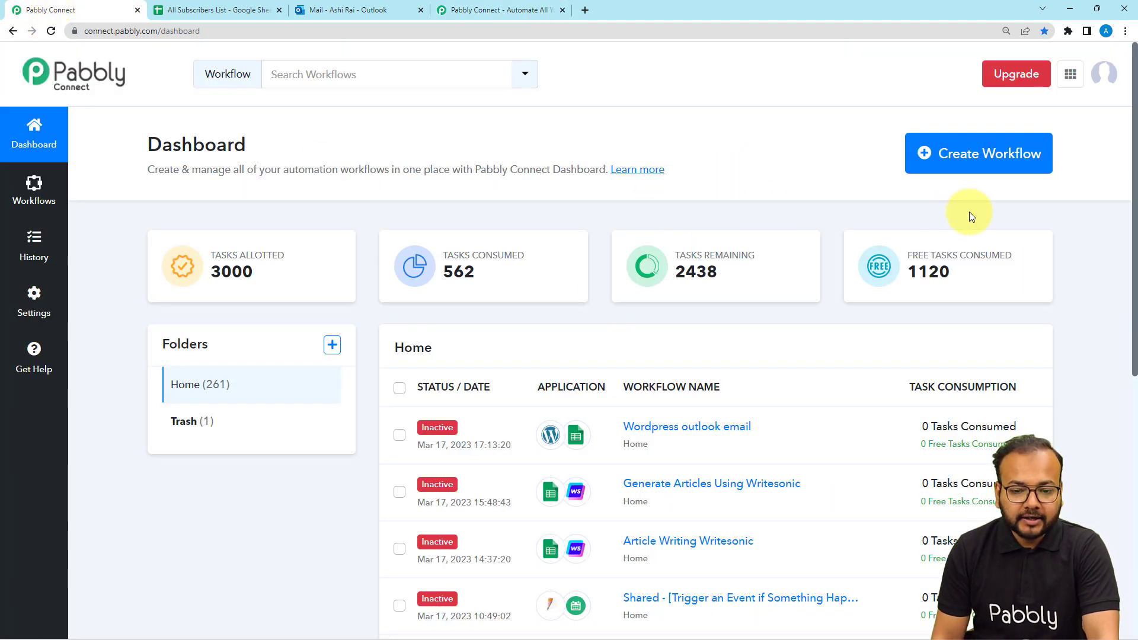
pyautogui.click(1000, 158)
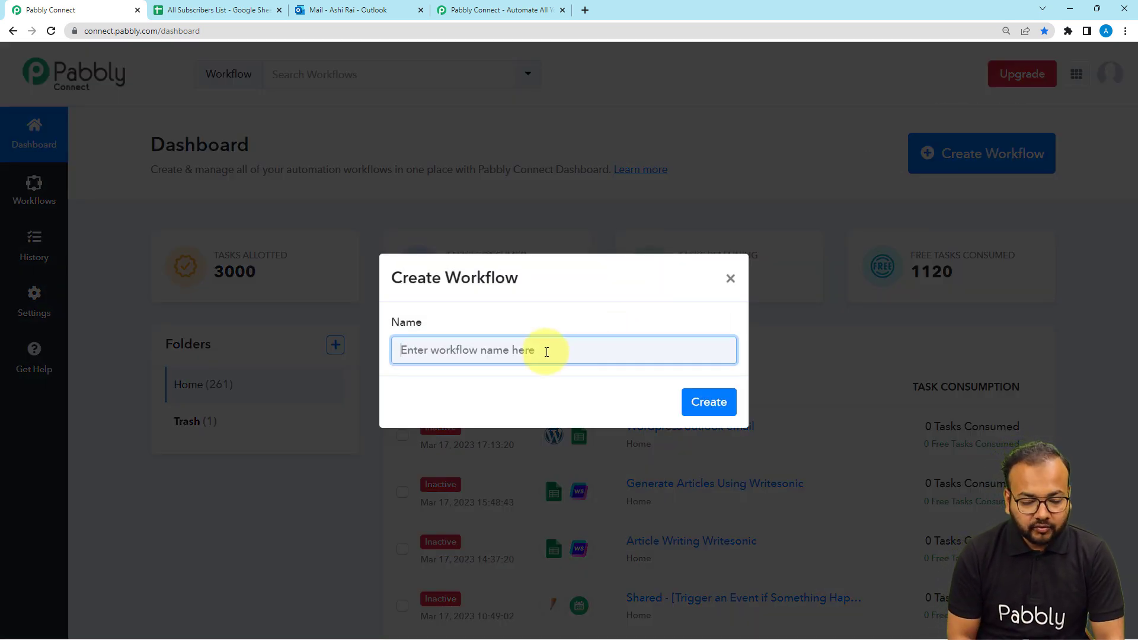
pyautogui.write('W')
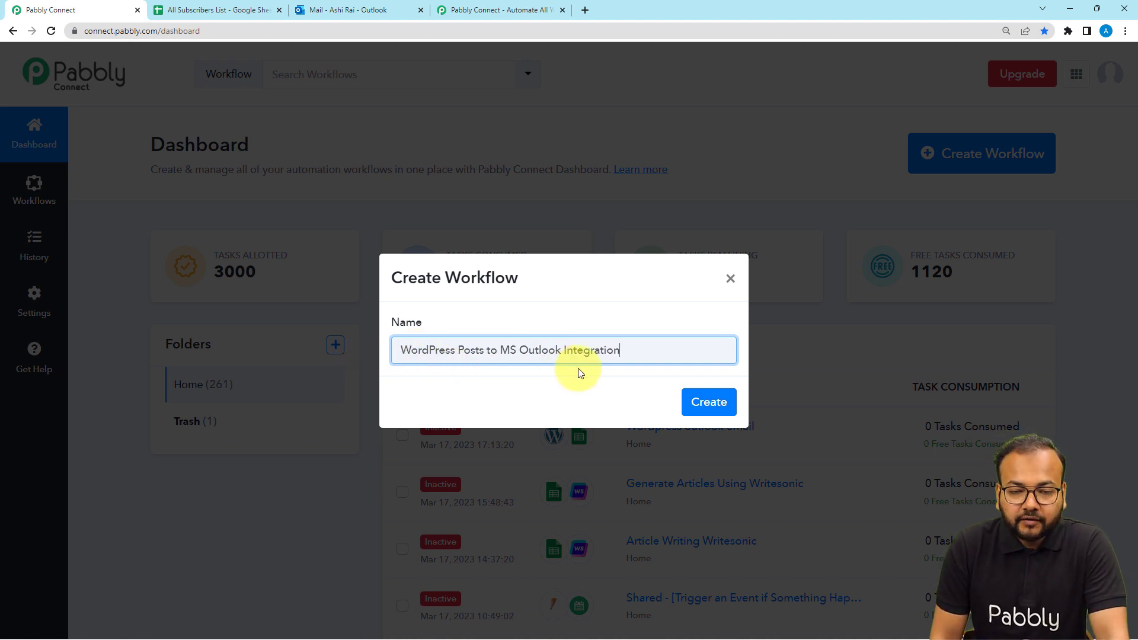
pyautogui.click(728, 409)
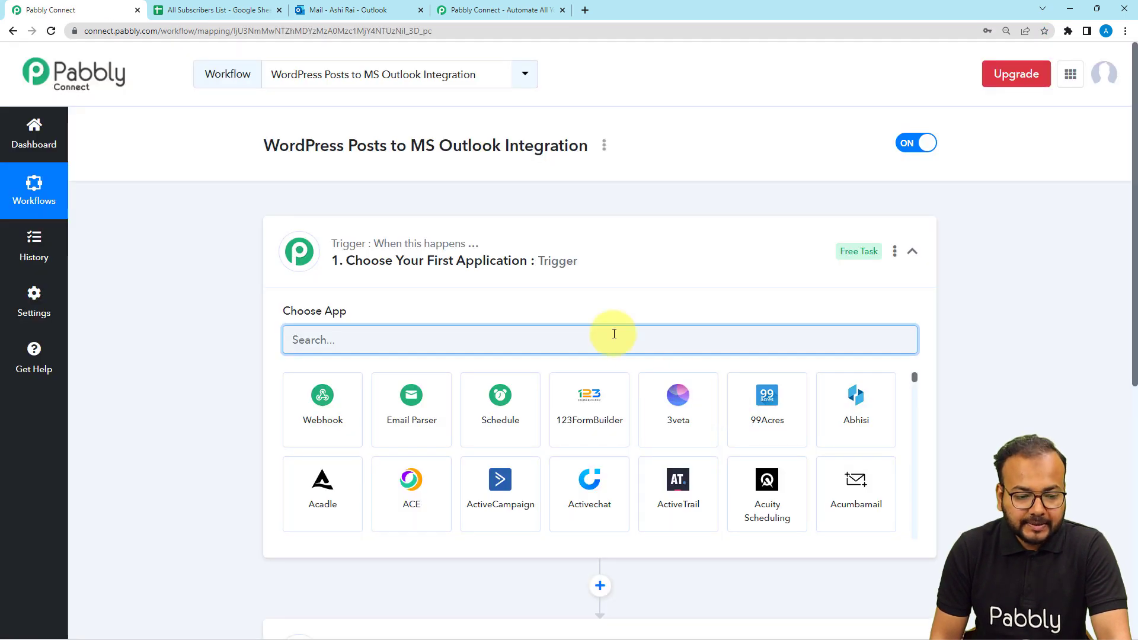
pyautogui.click(525, 247)
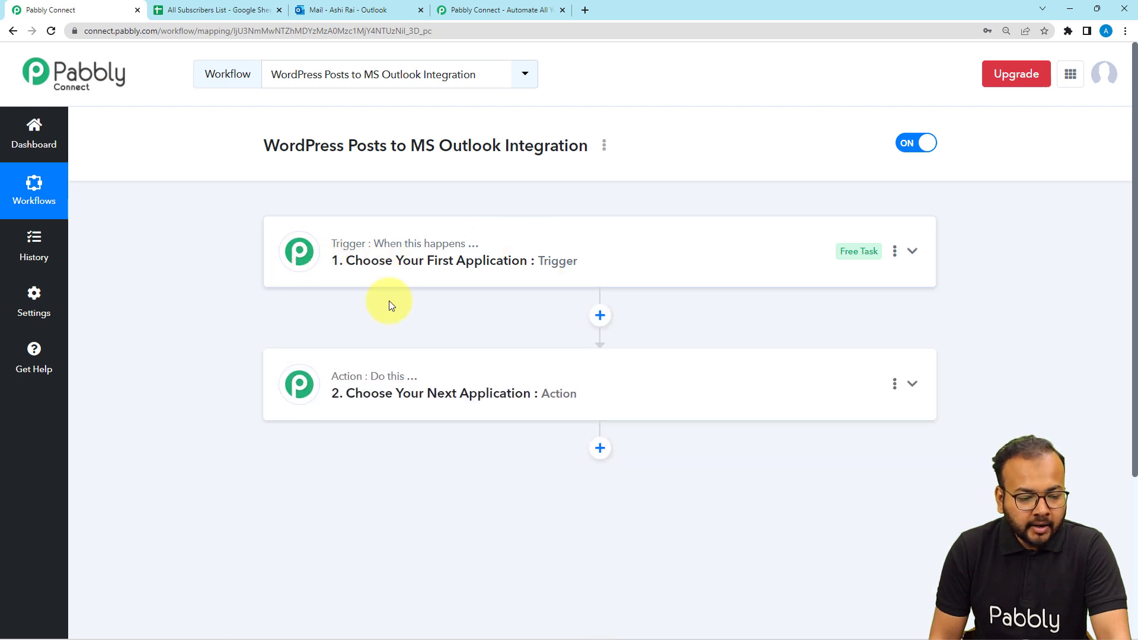
pyautogui.moveTo(368, 386)
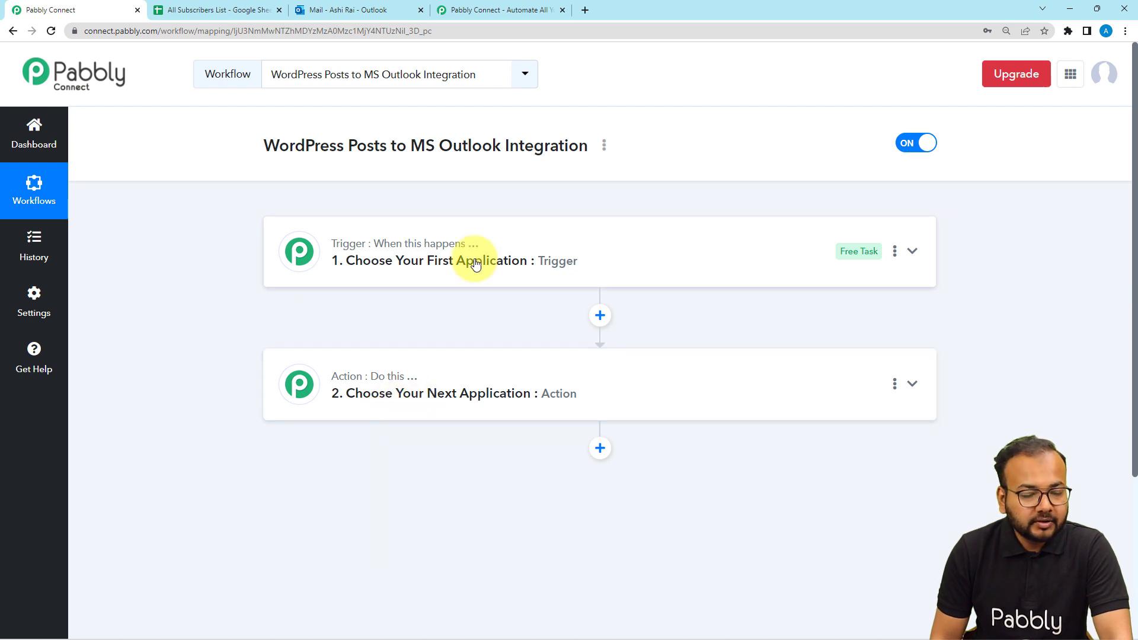
pyautogui.click(367, 259)
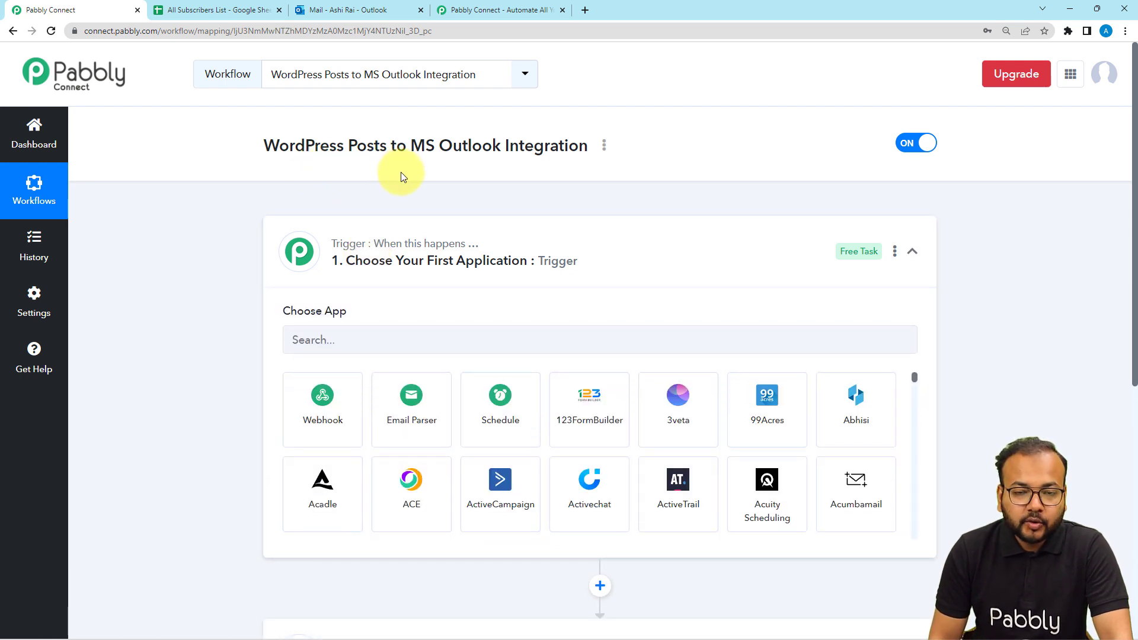
pyautogui.moveTo(422, 248)
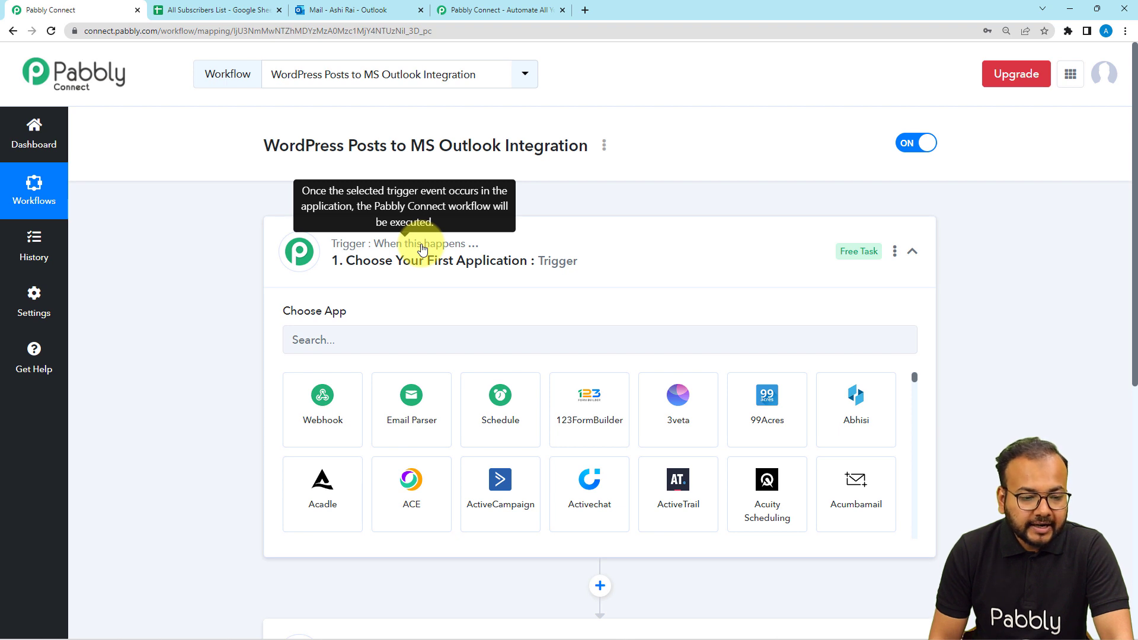
pyautogui.click(424, 250)
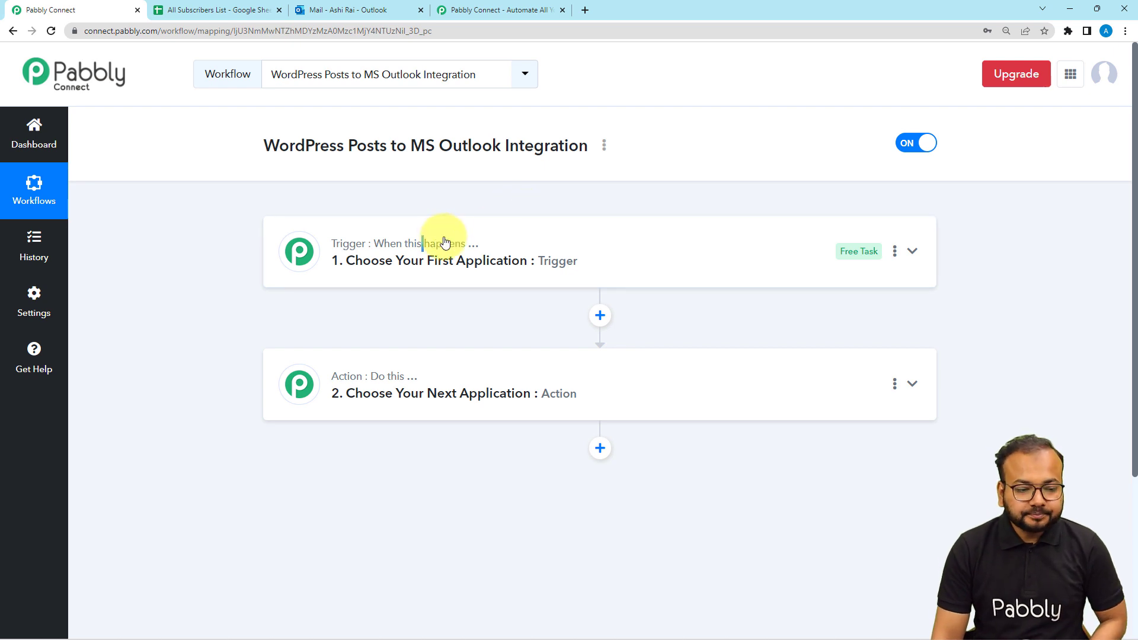
pyautogui.click(378, 261)
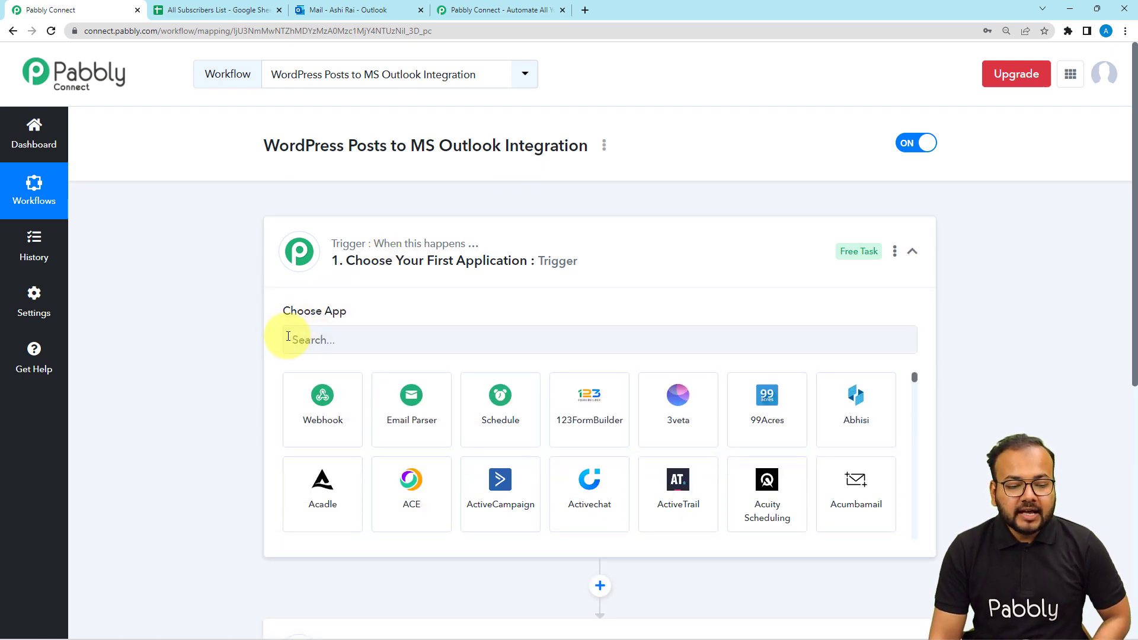
# Set the trigger to WordPress with the New Post Published event, and copy the webhook URL
pyautogui.click(350, 337)
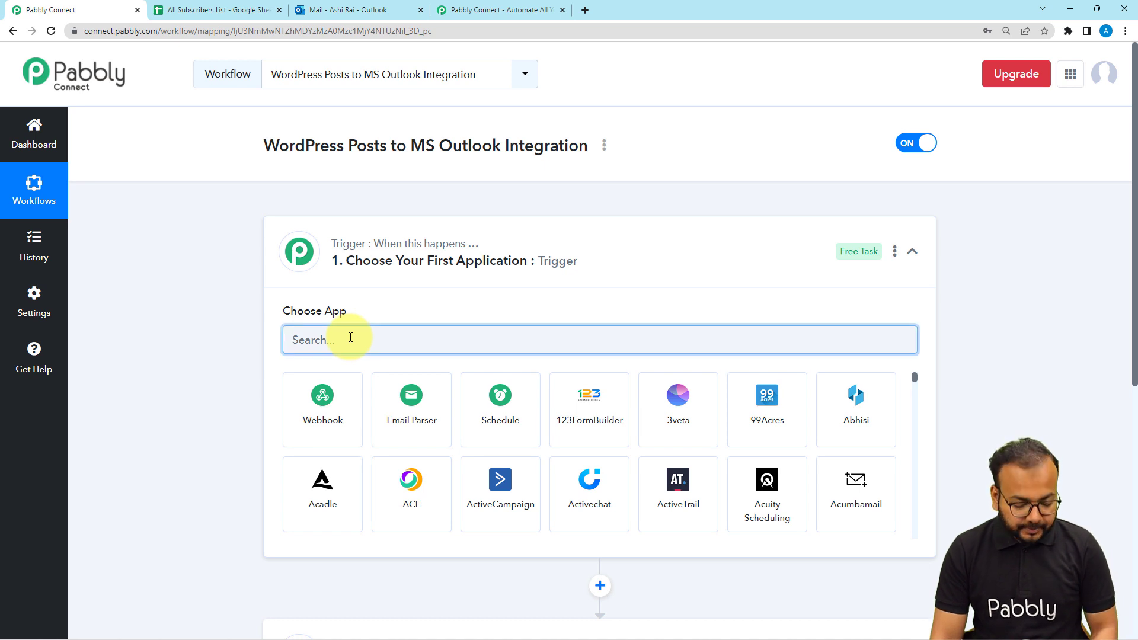
pyautogui.write('wordpr')
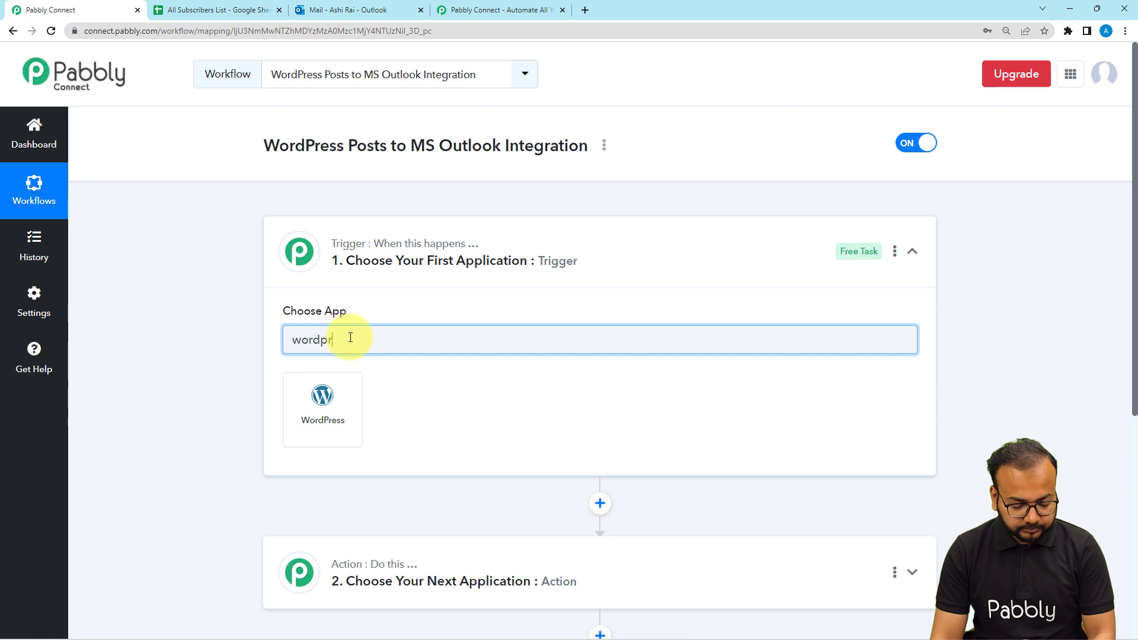
pyautogui.click(320, 394)
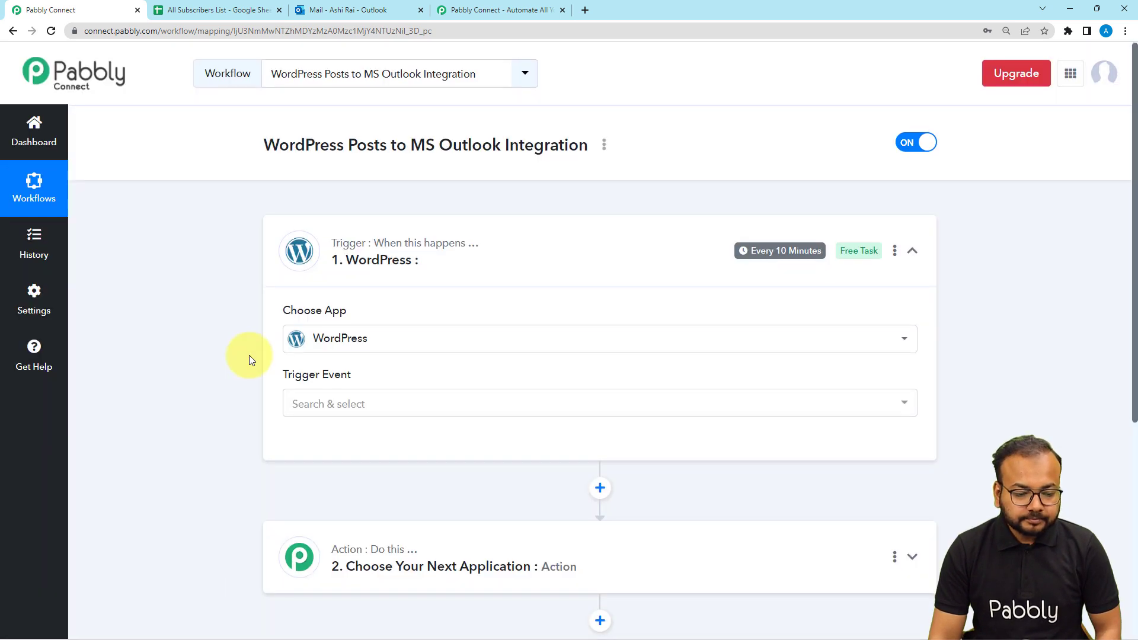
pyautogui.scroll(-2, 251, 359)
pyautogui.click(320, 282)
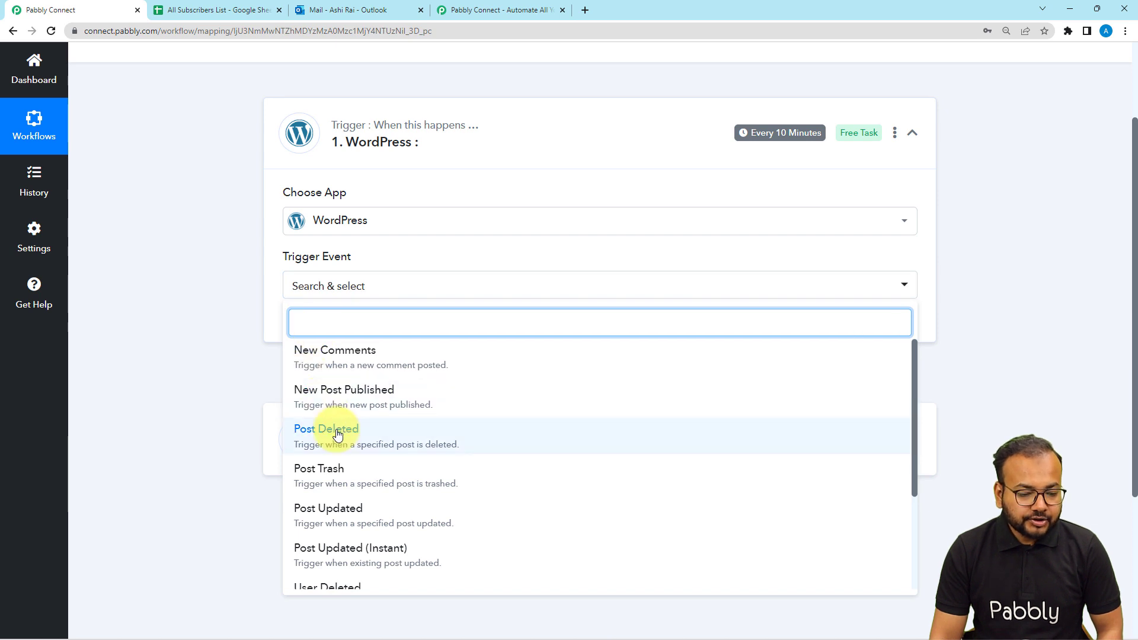
pyautogui.click(396, 394)
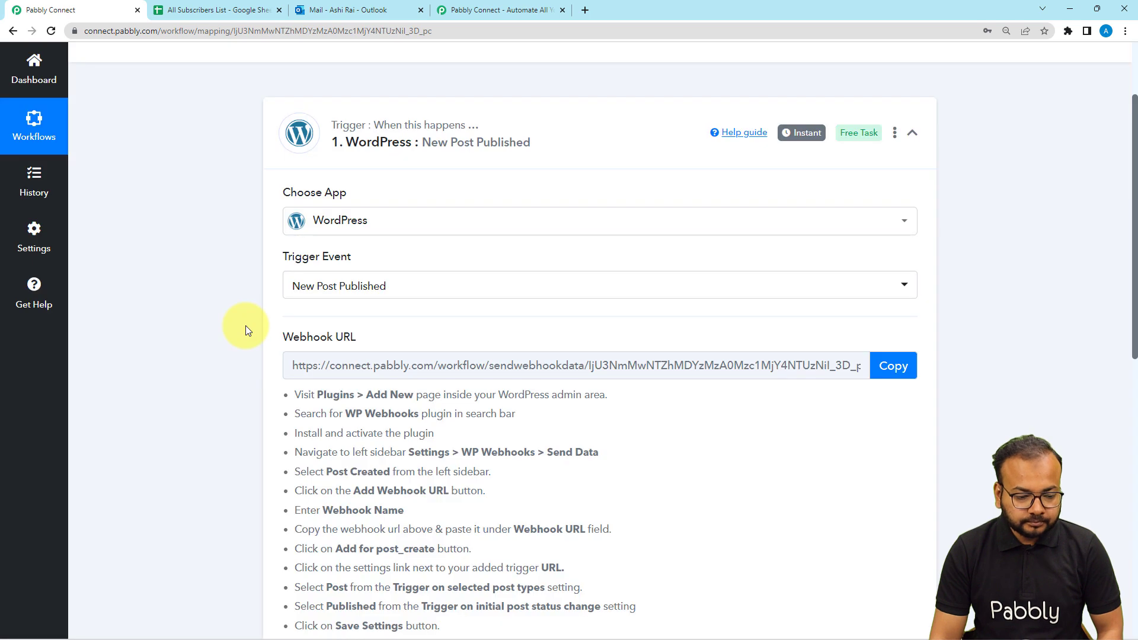
pyautogui.scroll(-3, 245, 330)
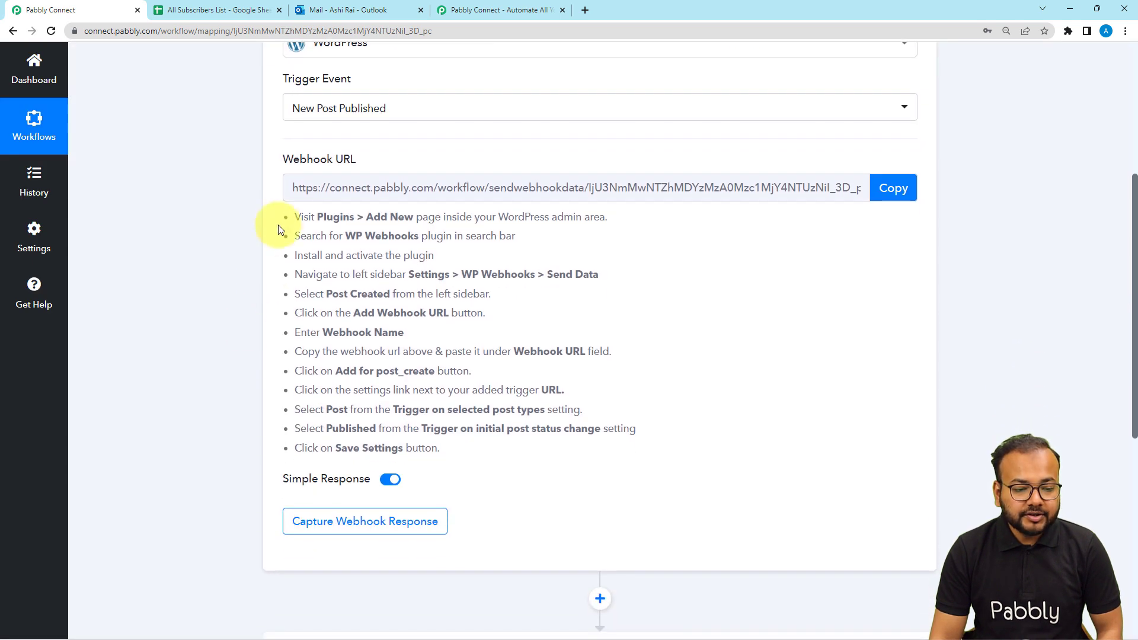
pyautogui.click(894, 188)
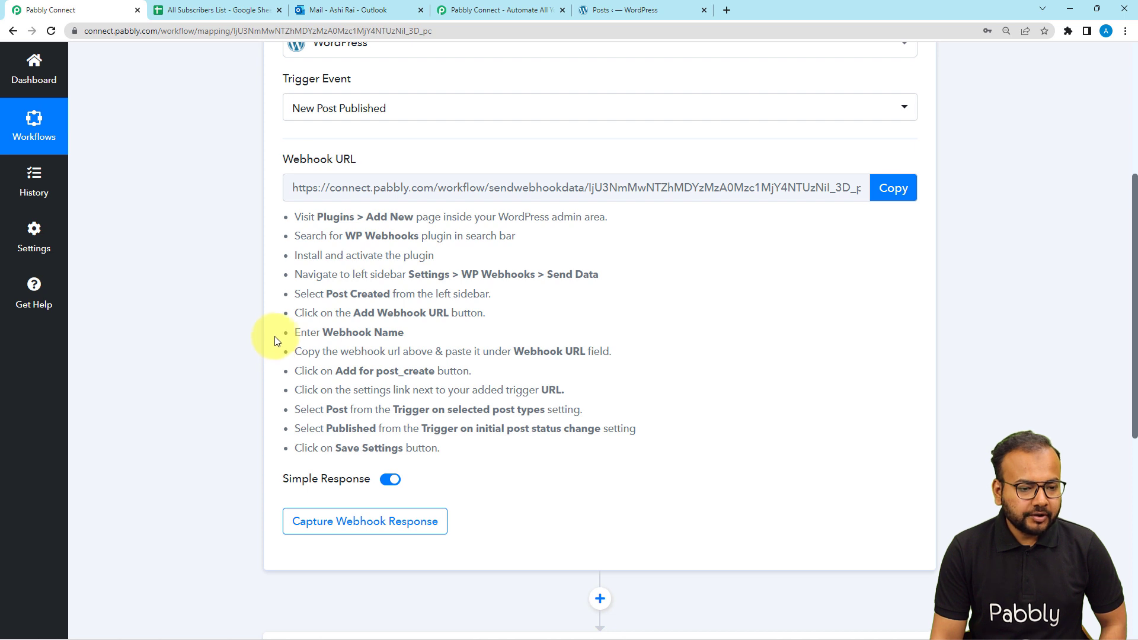
# In the WordPress admin, go to the WP Webhooks settings page
pyautogui.click(613, 13)
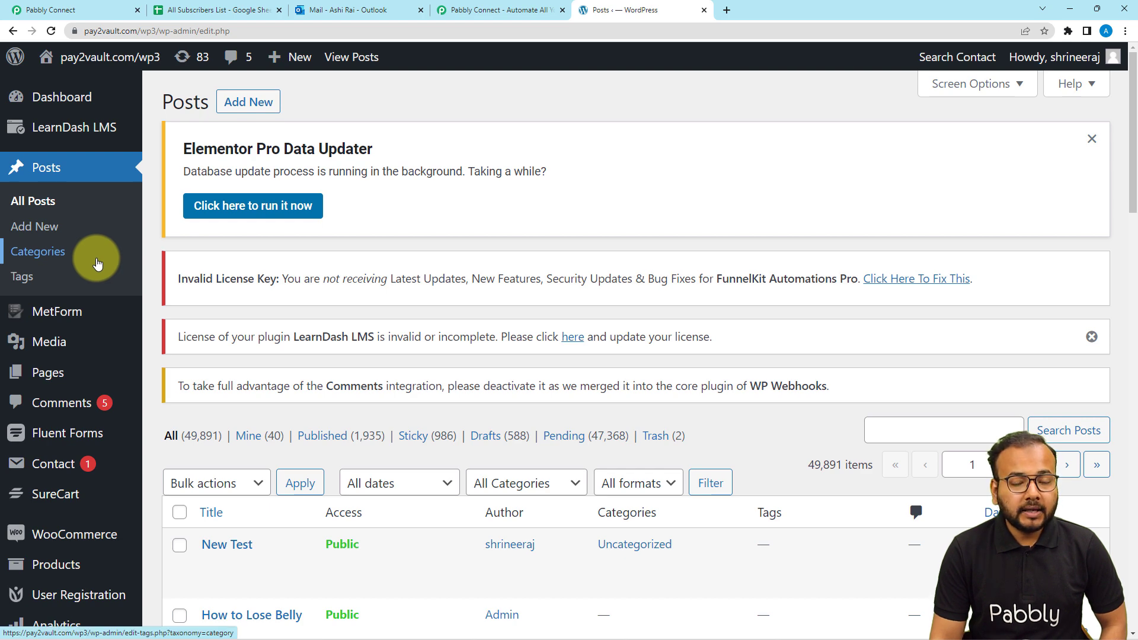
pyautogui.moveTo(109, 302)
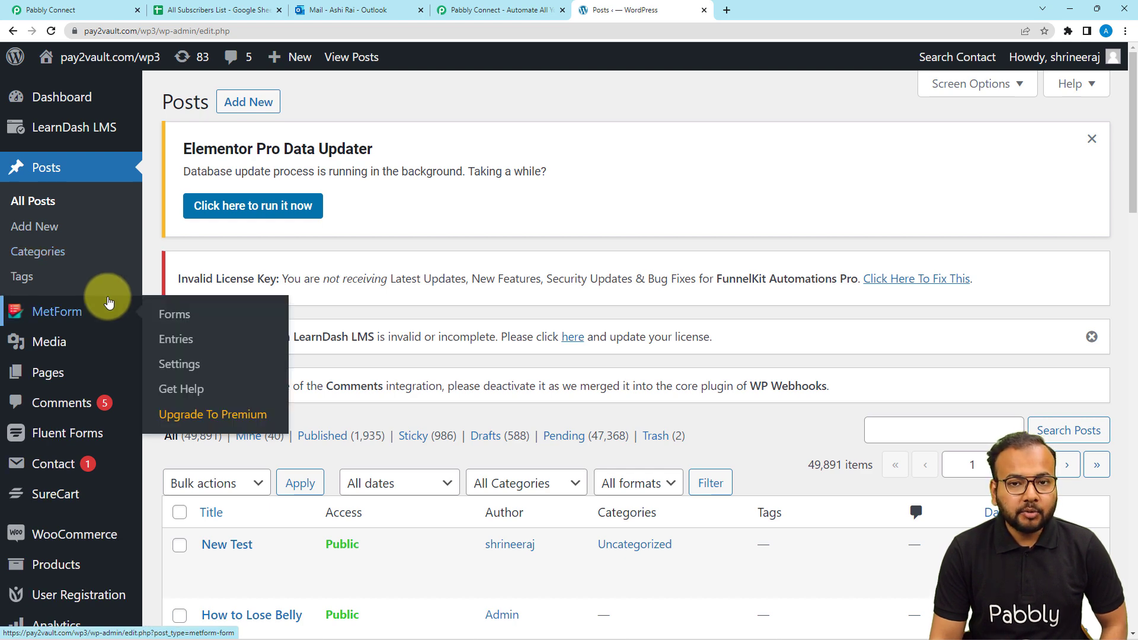
pyautogui.scroll(-4, 59, 305)
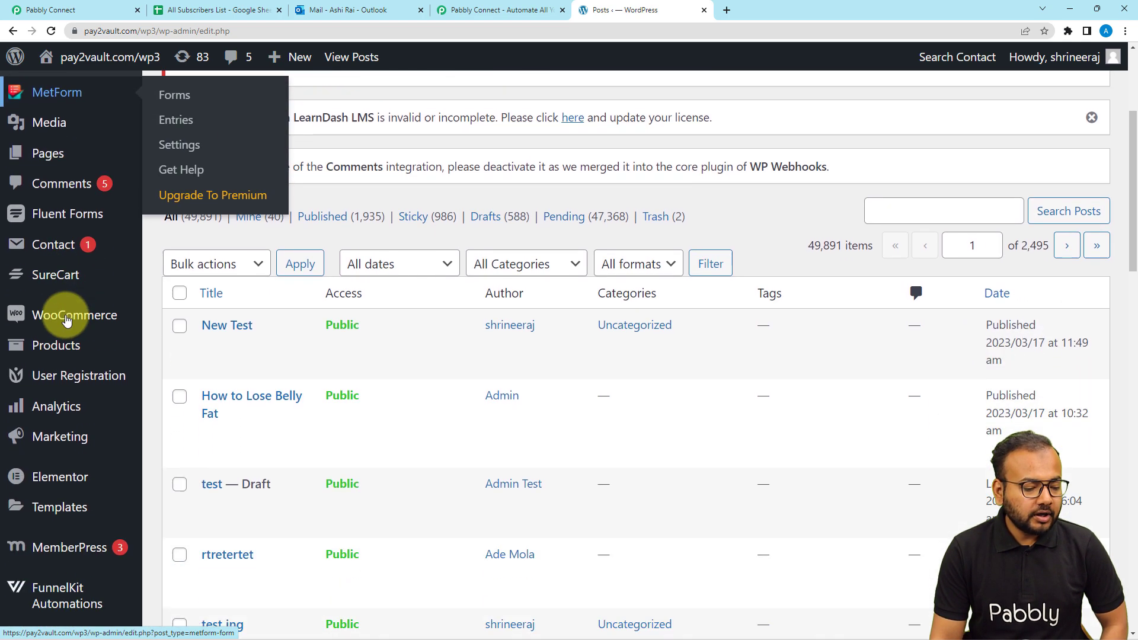
pyautogui.scroll(-5, 66, 320)
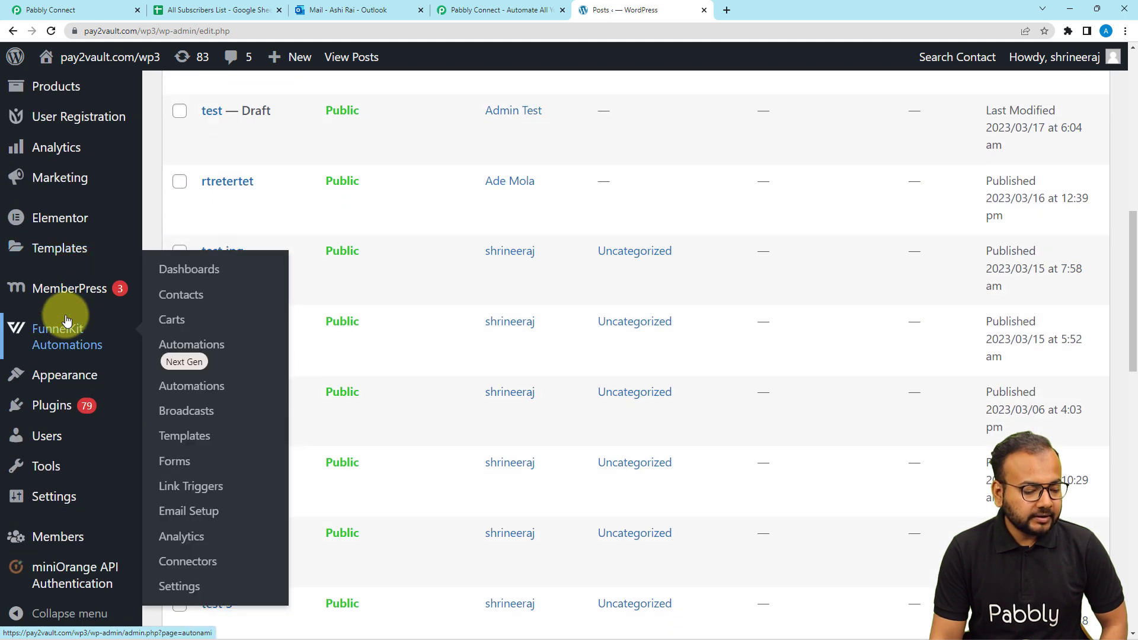
pyautogui.moveTo(70, 296)
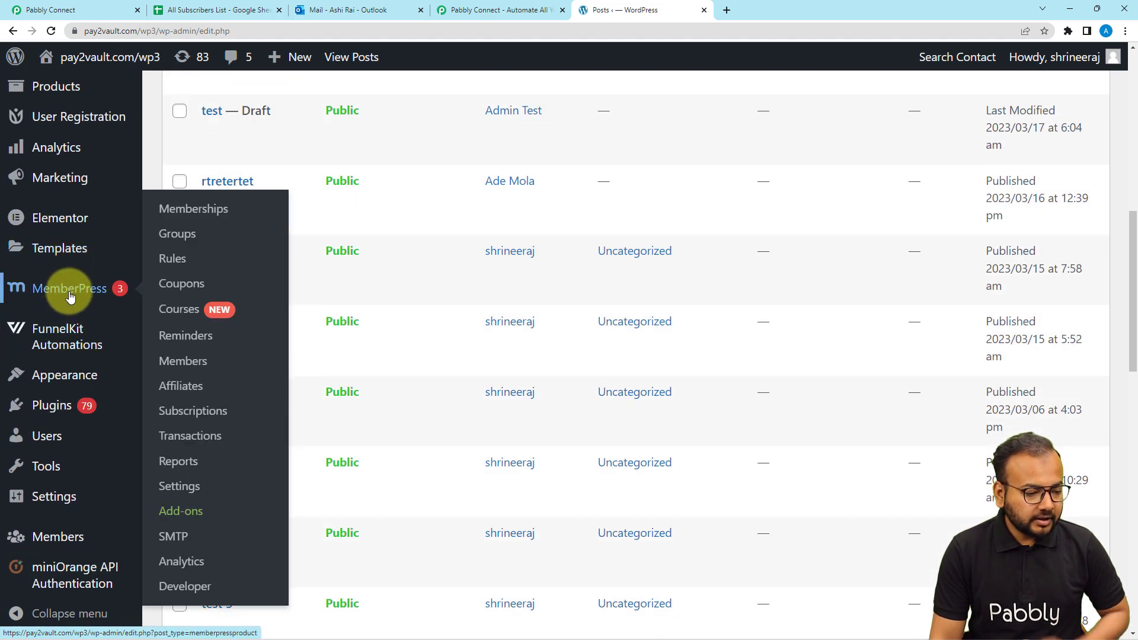
pyautogui.moveTo(40, 492)
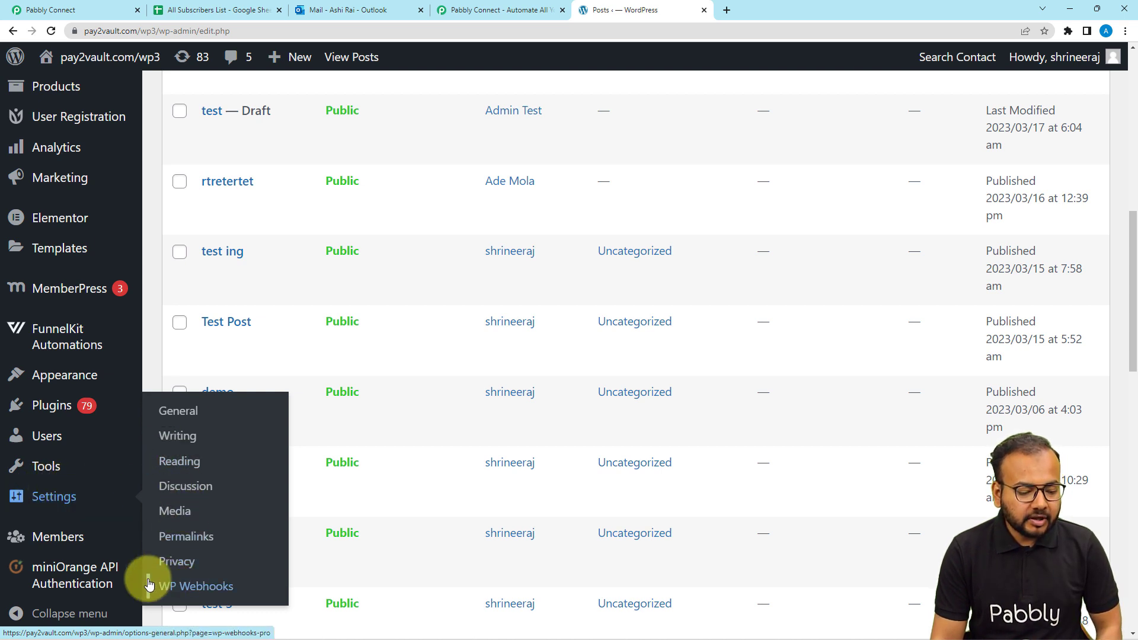
pyautogui.click(211, 588)
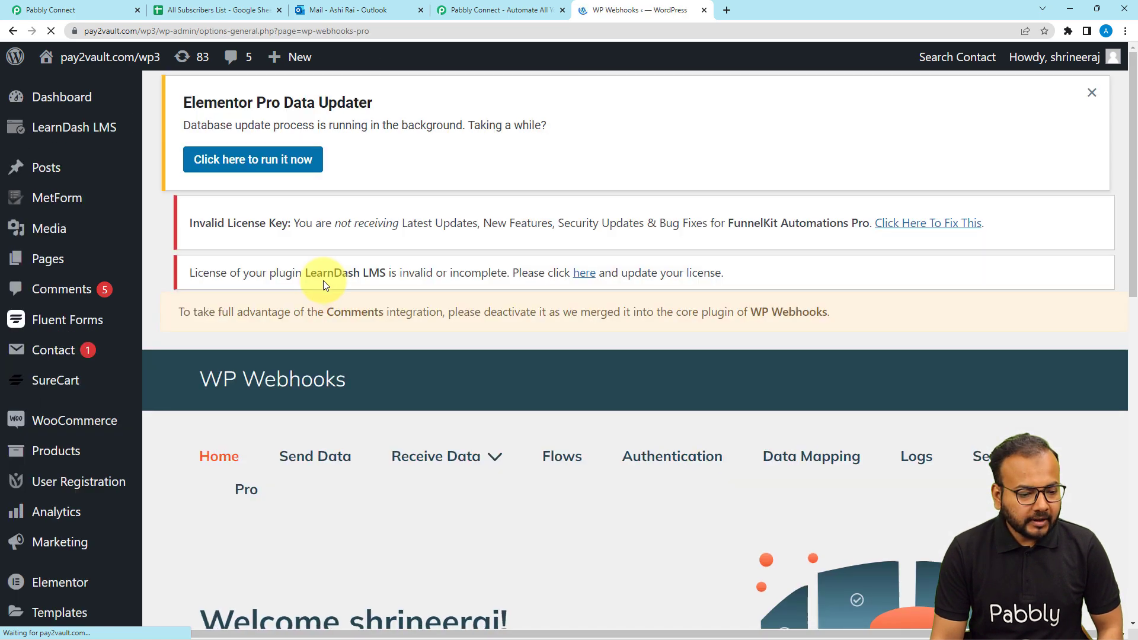
# Under Send Data, find the Post created trigger and open its webhooks
pyautogui.scroll(-2, 323, 280)
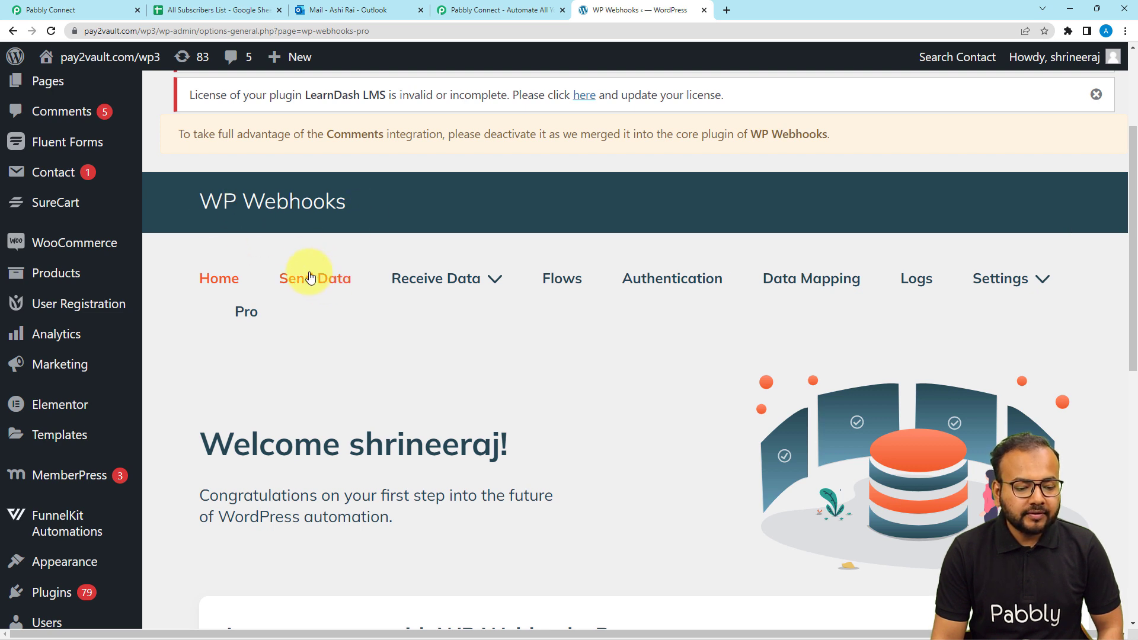
pyautogui.click(319, 286)
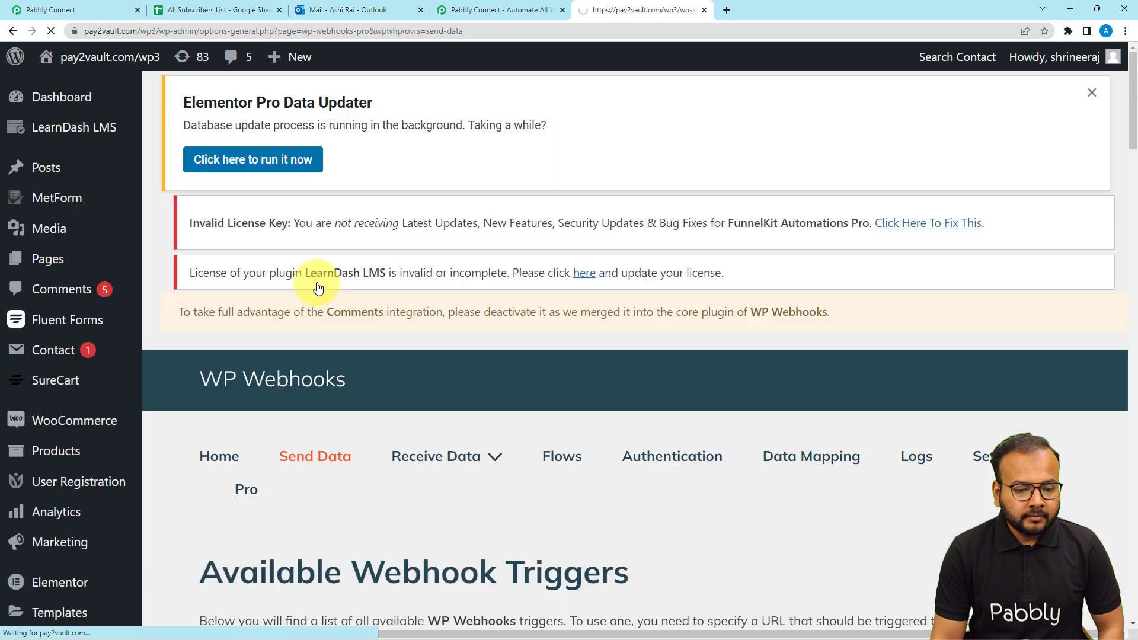
pyautogui.scroll(-7, 318, 287)
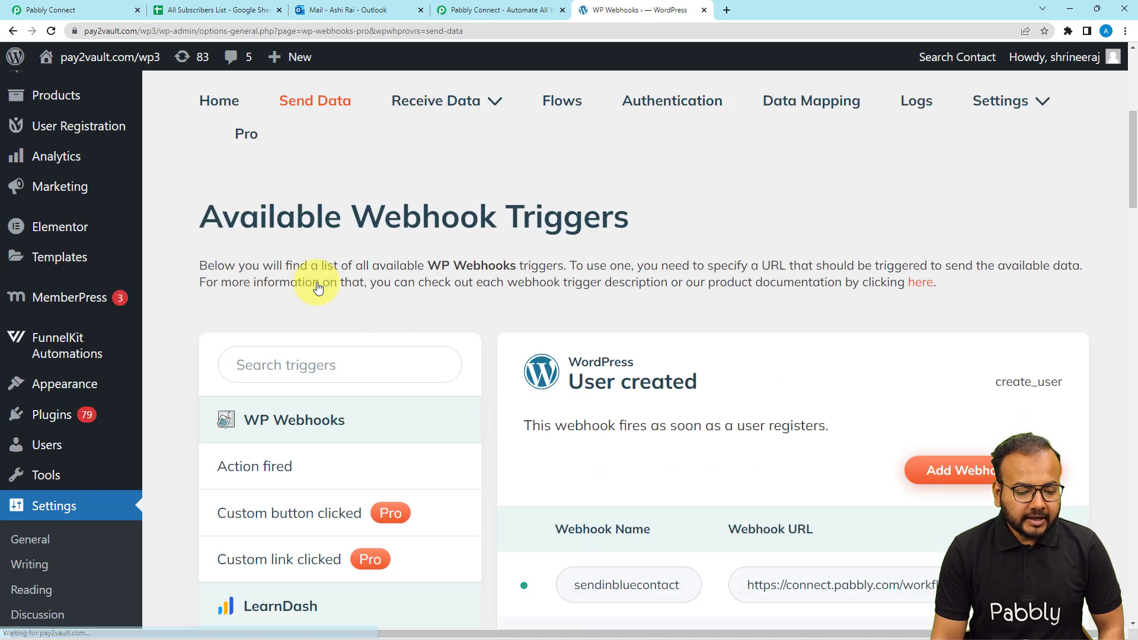
pyautogui.scroll(-2, 319, 287)
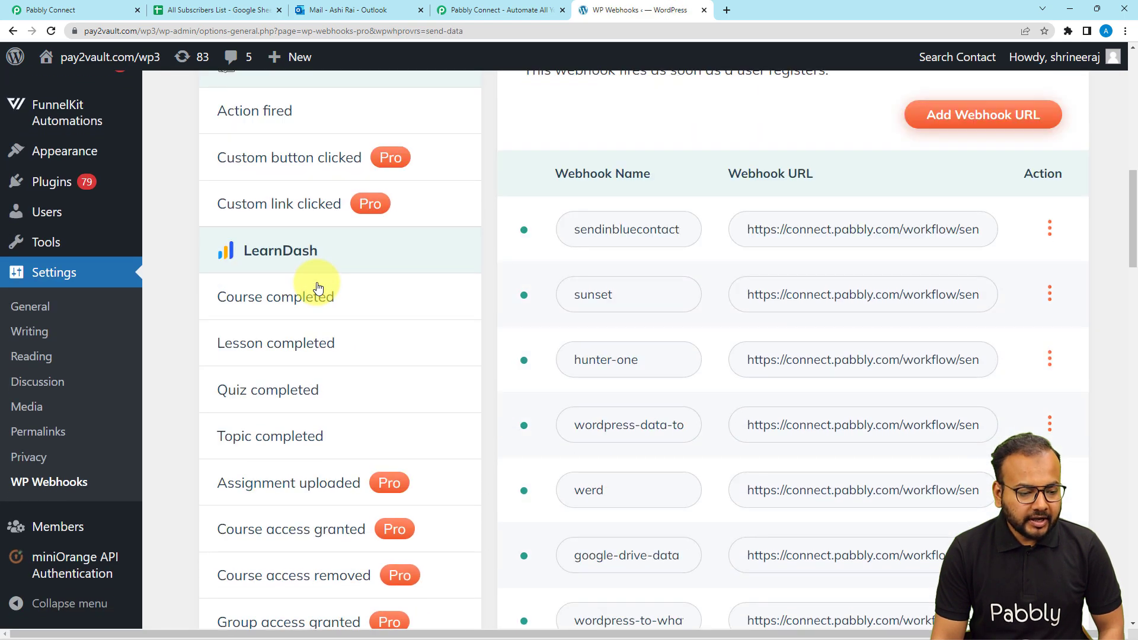
pyautogui.scroll(-2, 284, 297)
pyautogui.scroll(-5, 274, 307)
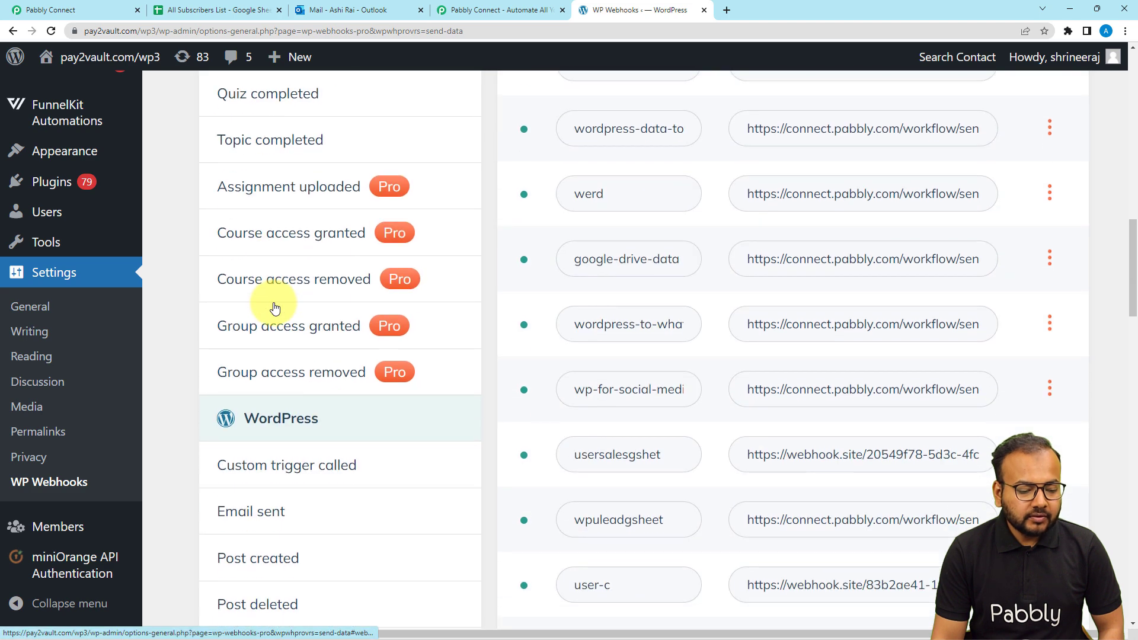
pyautogui.scroll(-3, 282, 317)
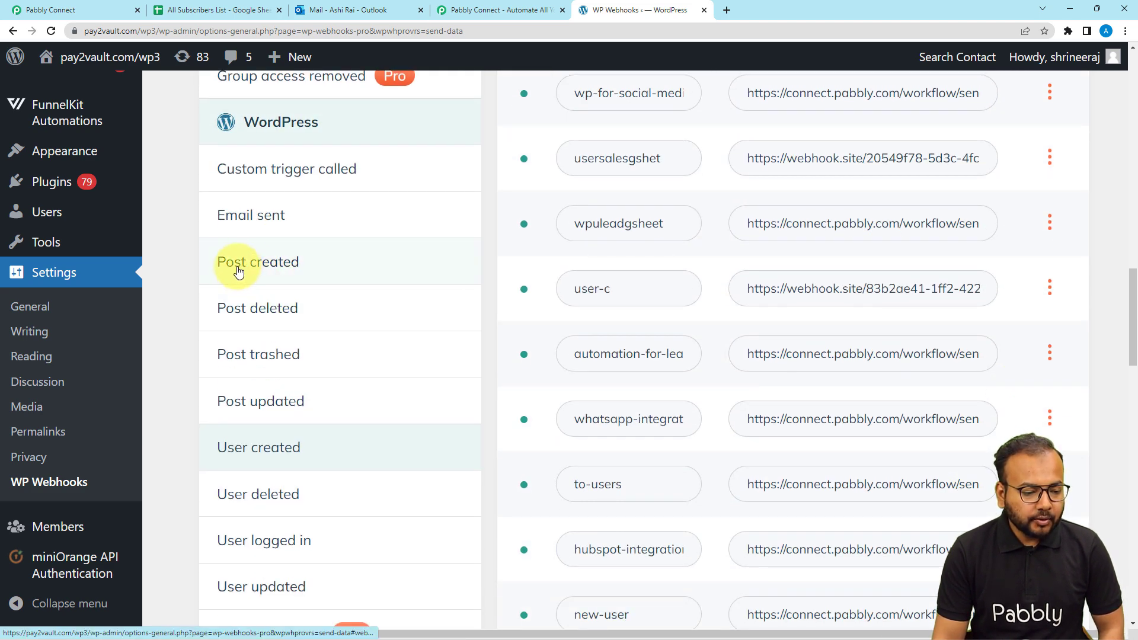
pyautogui.click(256, 268)
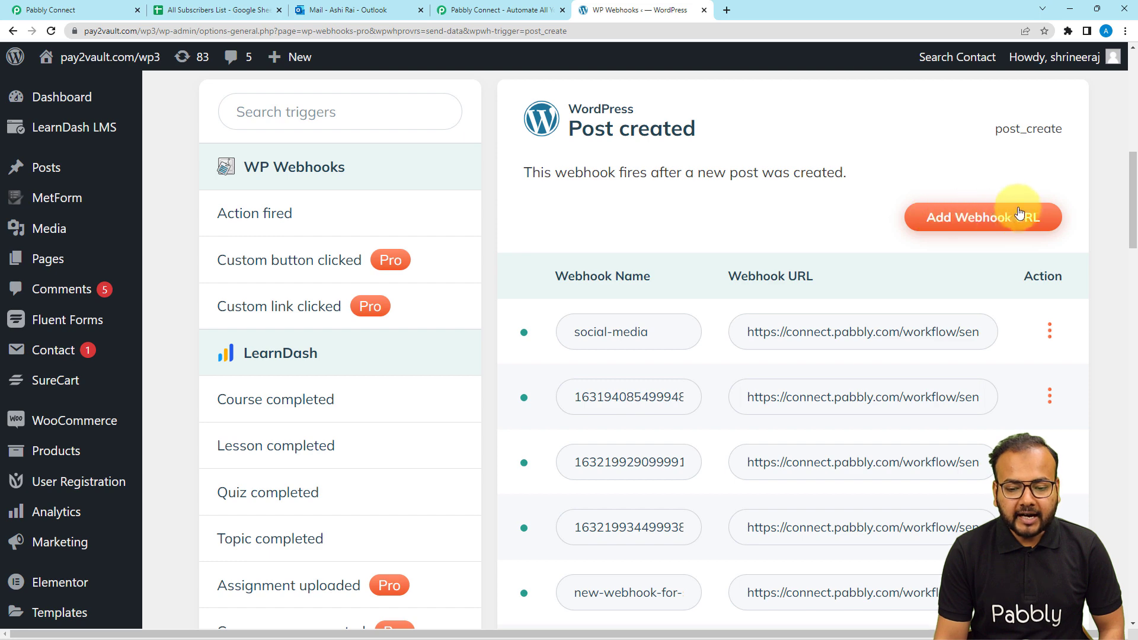
# Begin a new webhook URL and name it 'send post links'
pyautogui.click(968, 221)
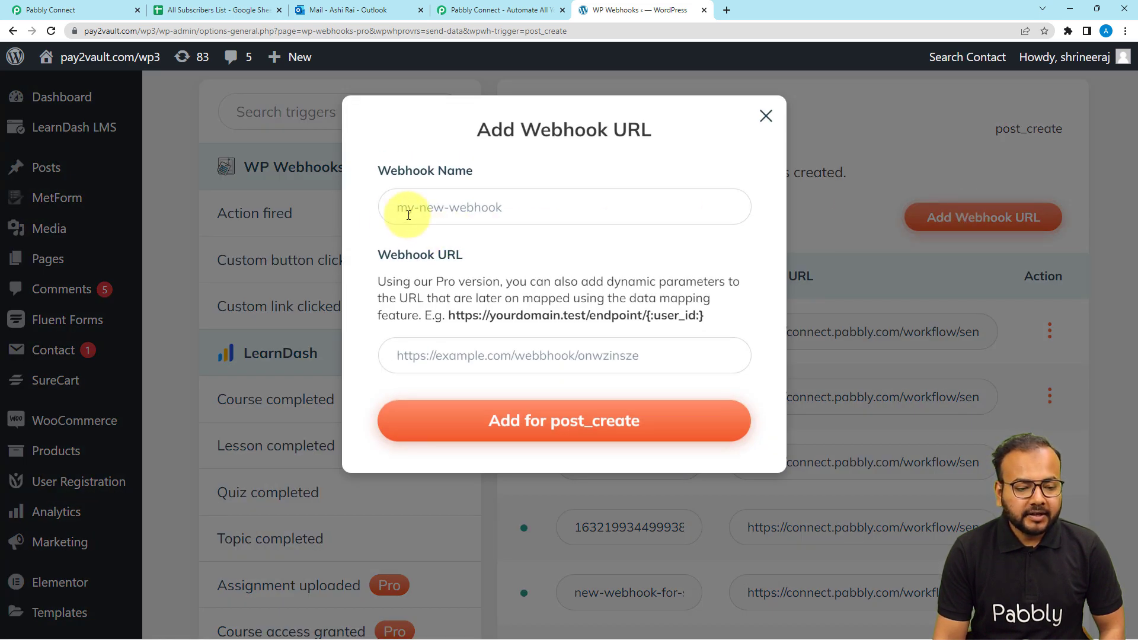
pyautogui.click(408, 215)
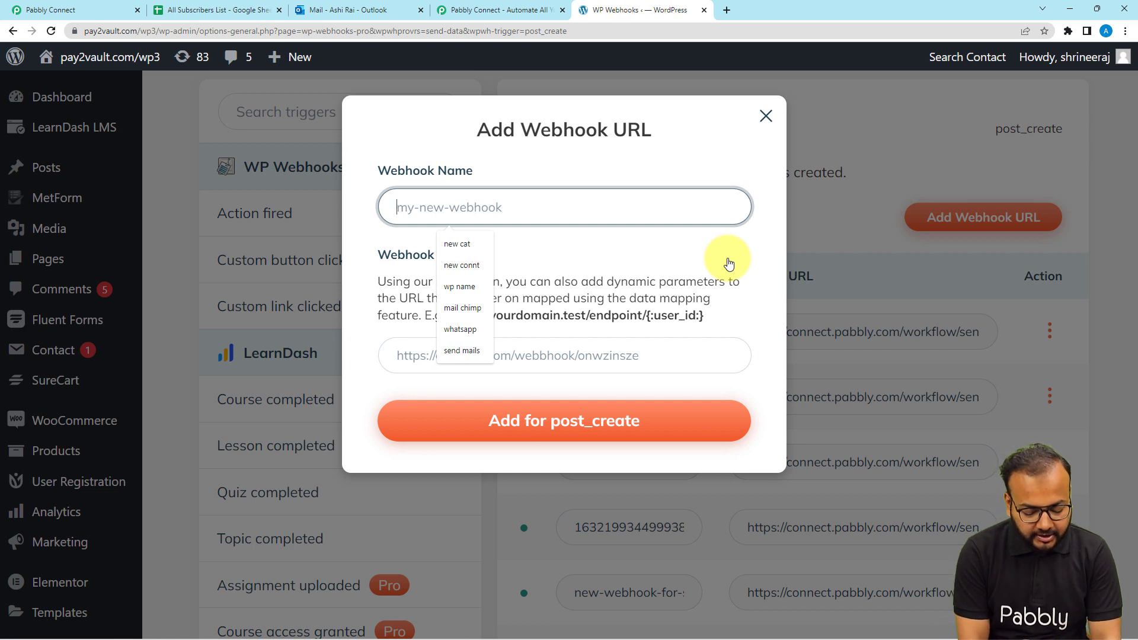
pyautogui.write('send')
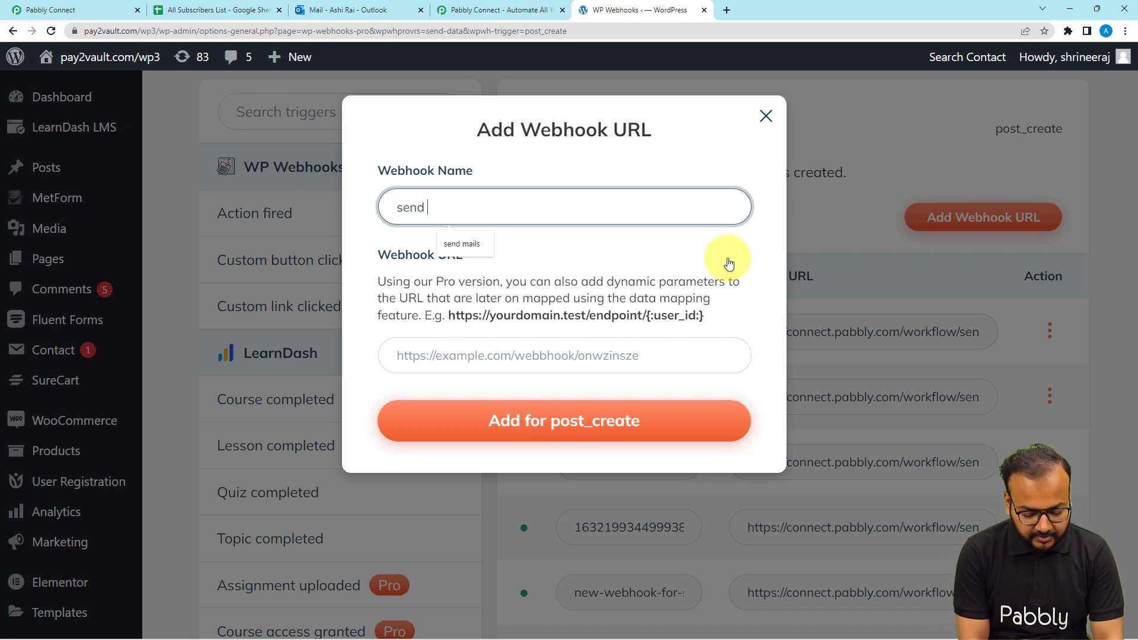
pyautogui.write(' post links')
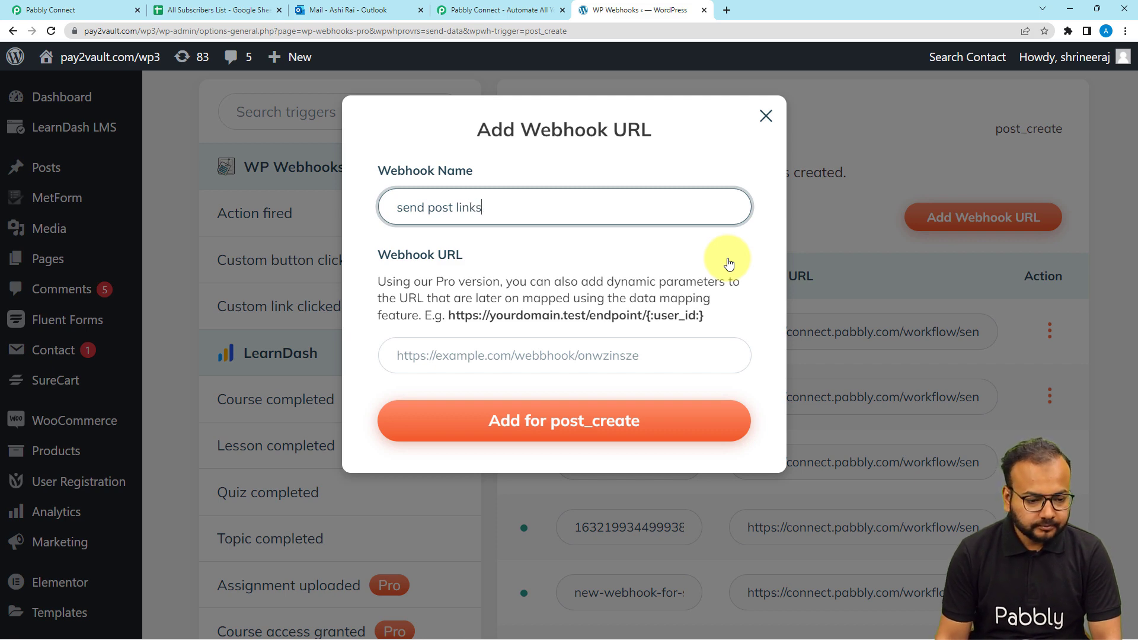
# Paste the Pabbly Connect webhook URL into the new webhook and add it for post_create
pyautogui.click(104, 10)
pyautogui.click(906, 187)
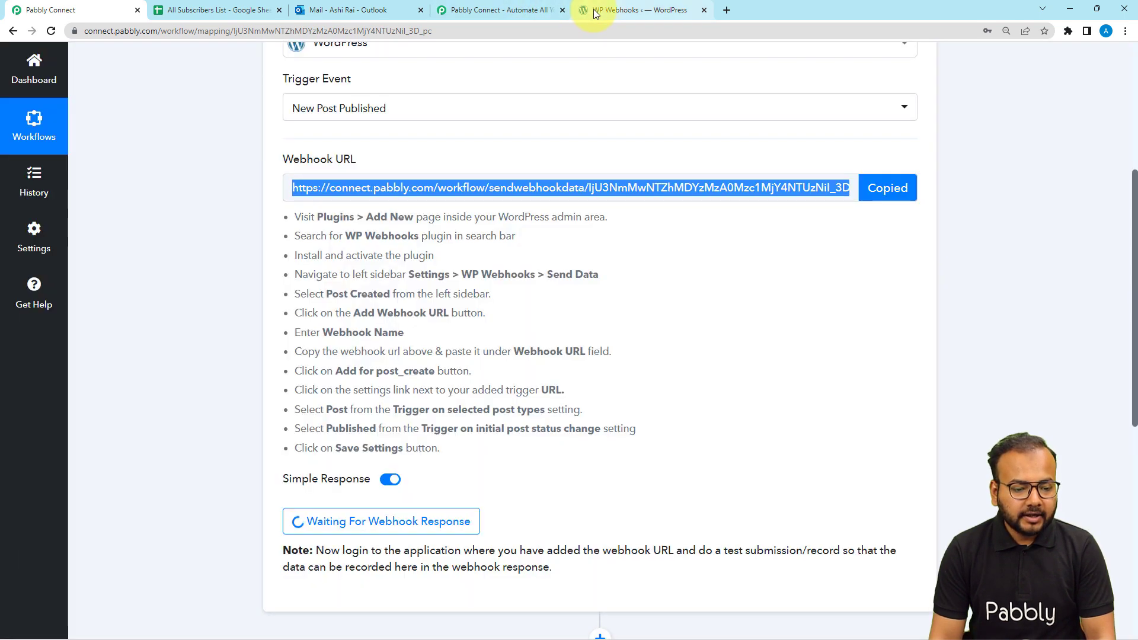
pyautogui.click(592, 9)
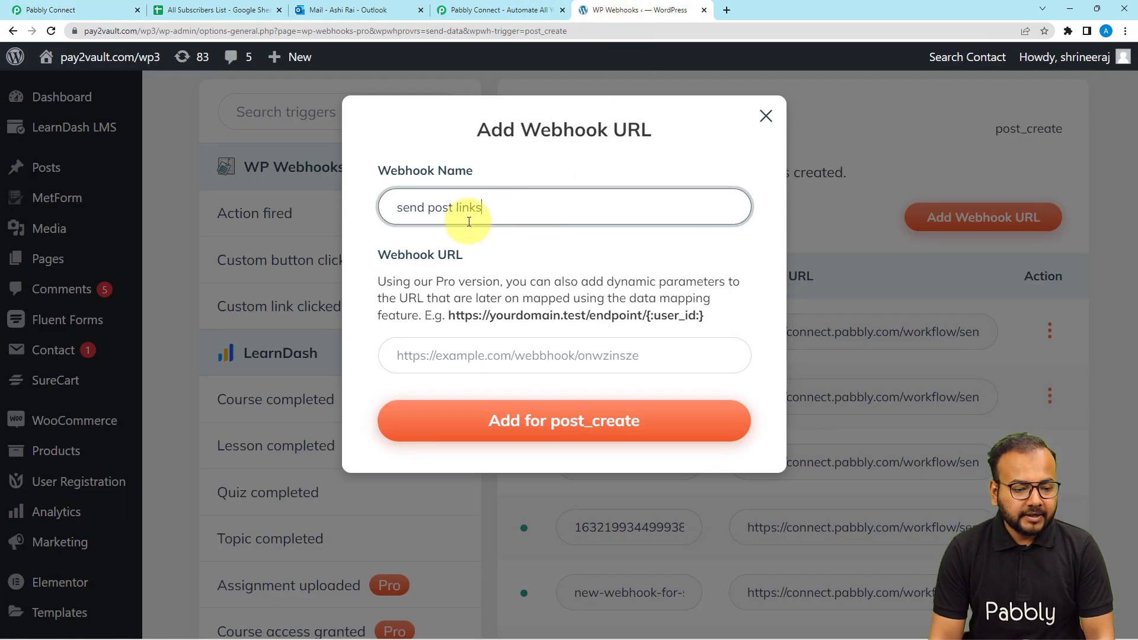
pyautogui.click(451, 361)
pyautogui.hotkey('ctrl', 'v')
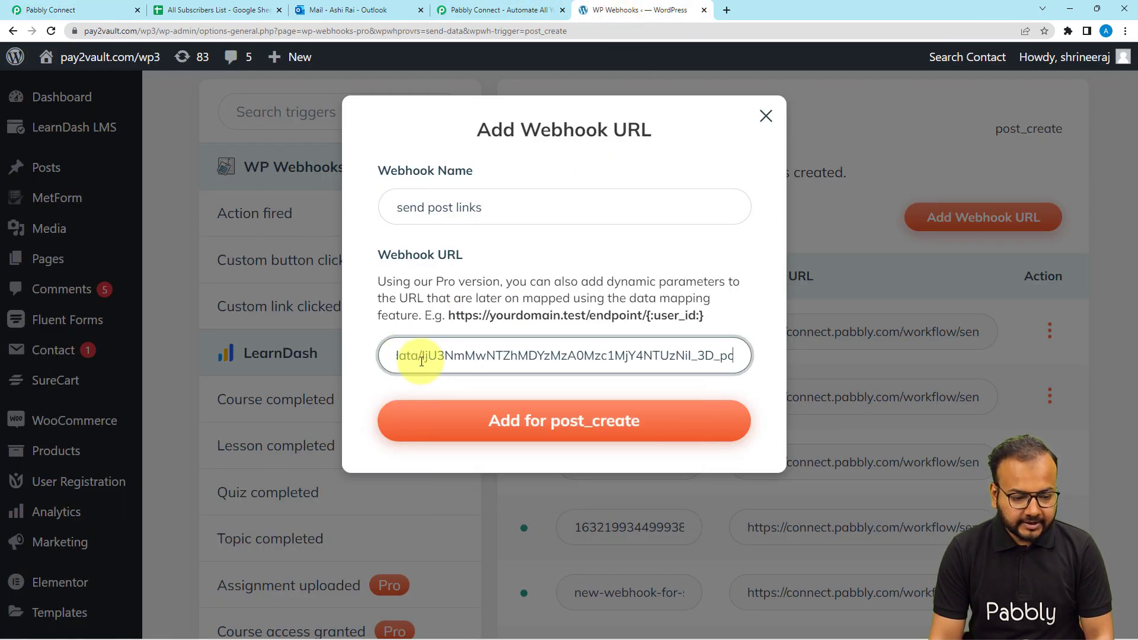
pyautogui.click(378, 387)
pyautogui.click(453, 438)
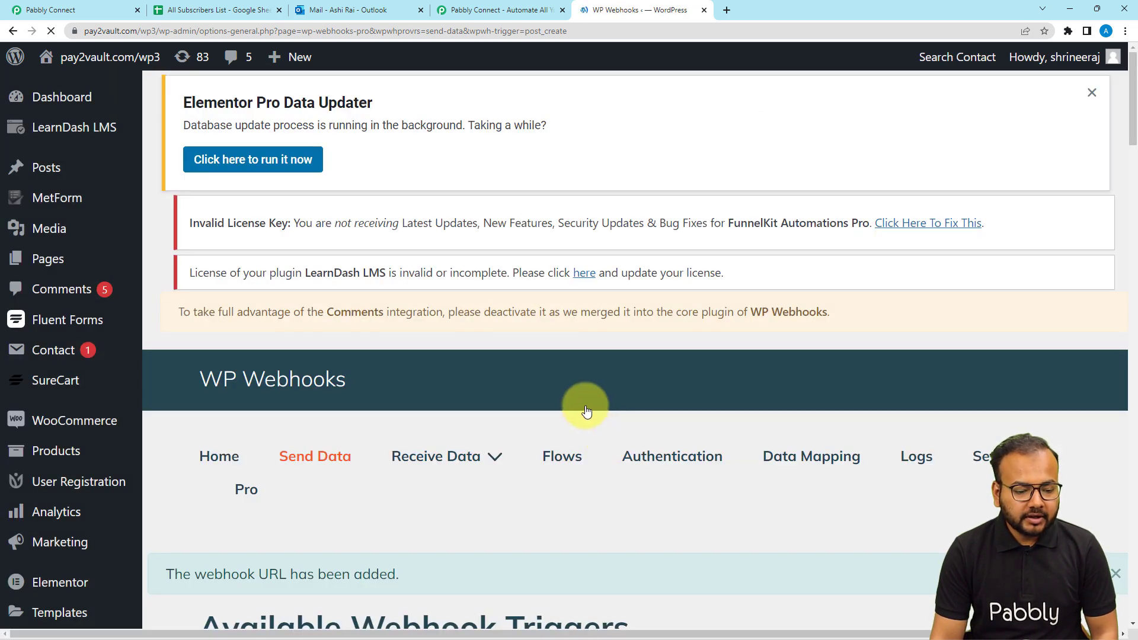
pyautogui.scroll(-8, 585, 408)
pyautogui.scroll(-17, 584, 409)
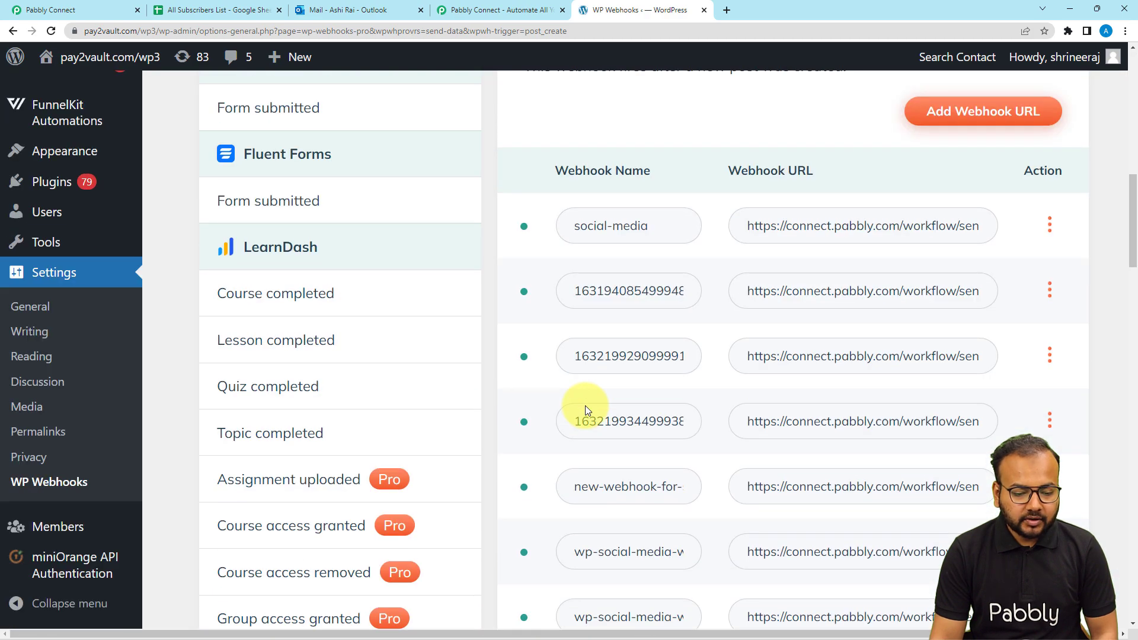
# Open the three-dot action menu of the send-post-links webhook in the Post created list
pyautogui.scroll(-14, 585, 410)
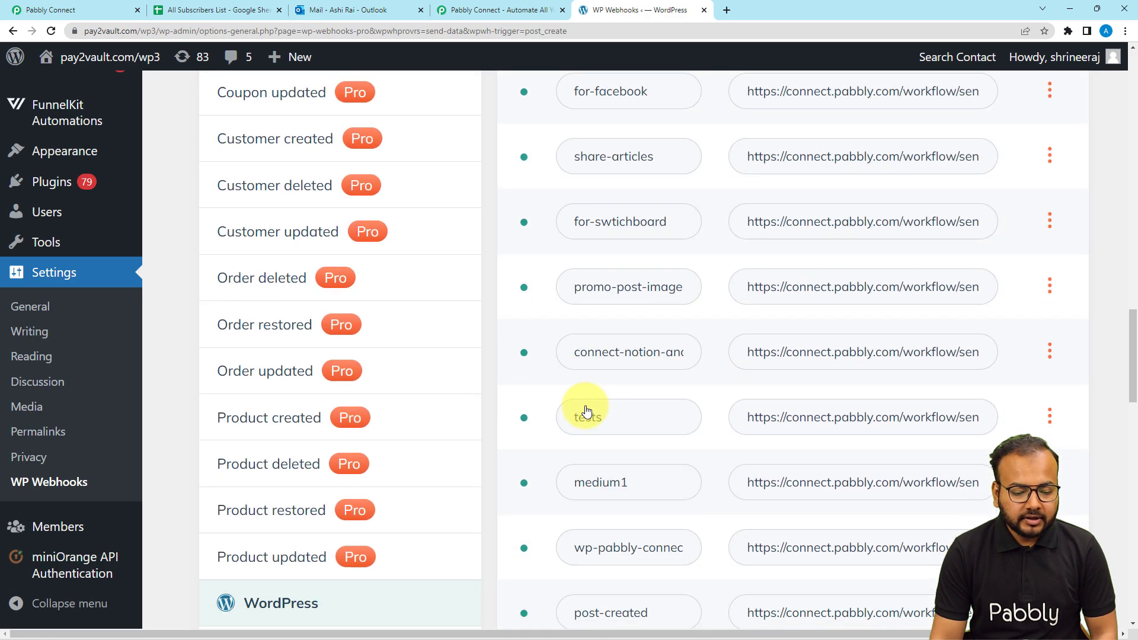
pyautogui.scroll(-11, 586, 410)
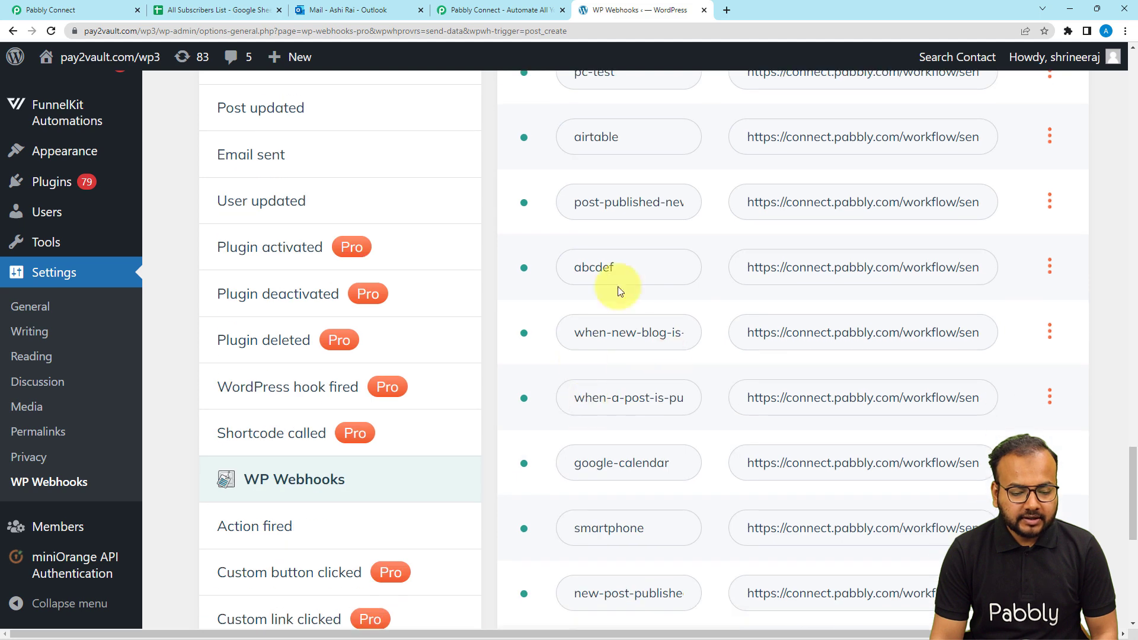
pyautogui.scroll(1, 604, 363)
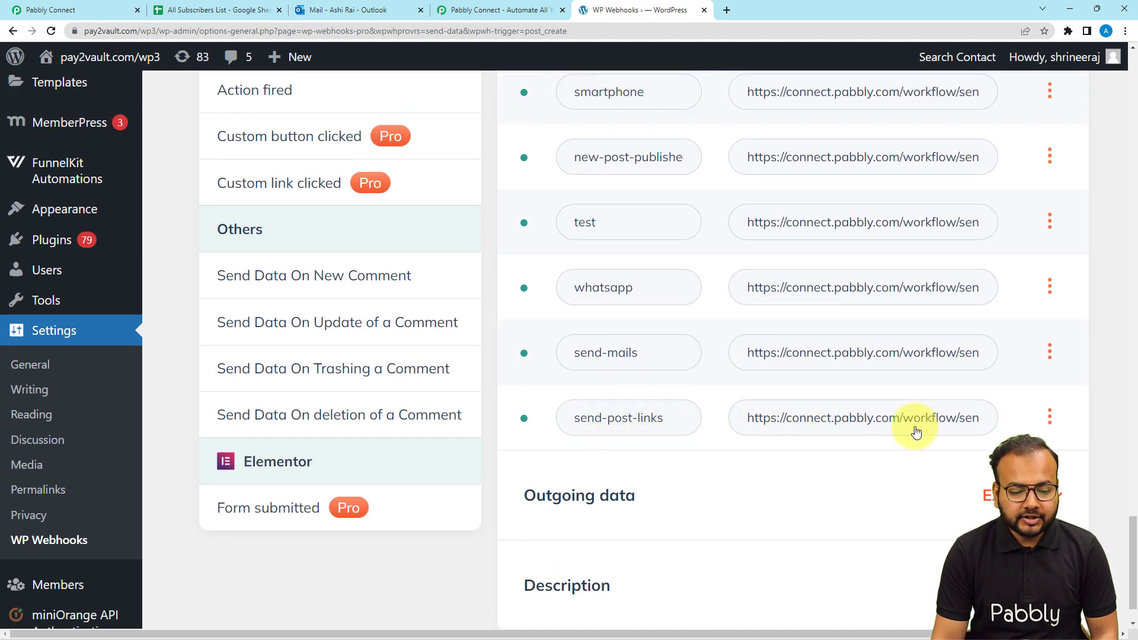
pyautogui.click(1049, 413)
# In the webhook's settings, select Post as the post type and Published as the post status
pyautogui.click(1084, 533)
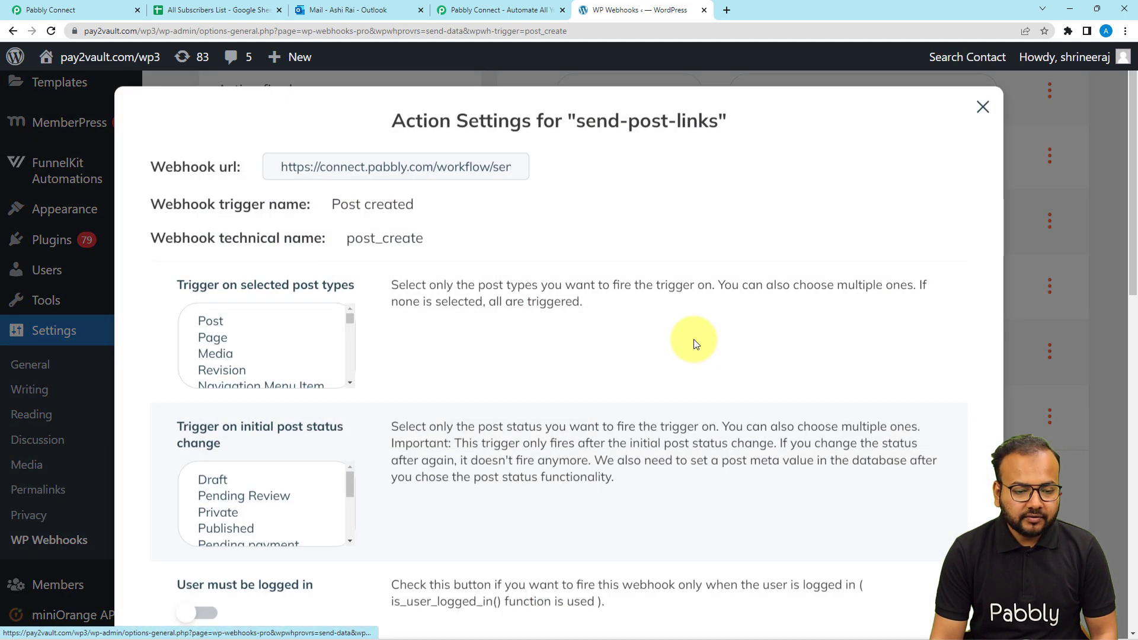
pyautogui.scroll(-1, 454, 255)
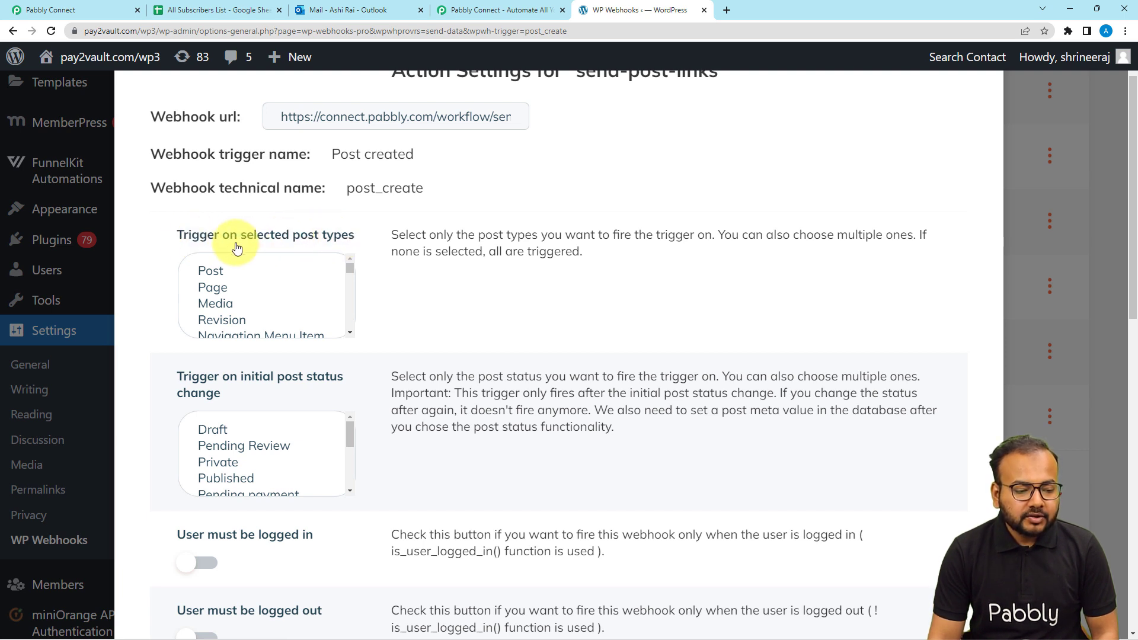
pyautogui.click(219, 274)
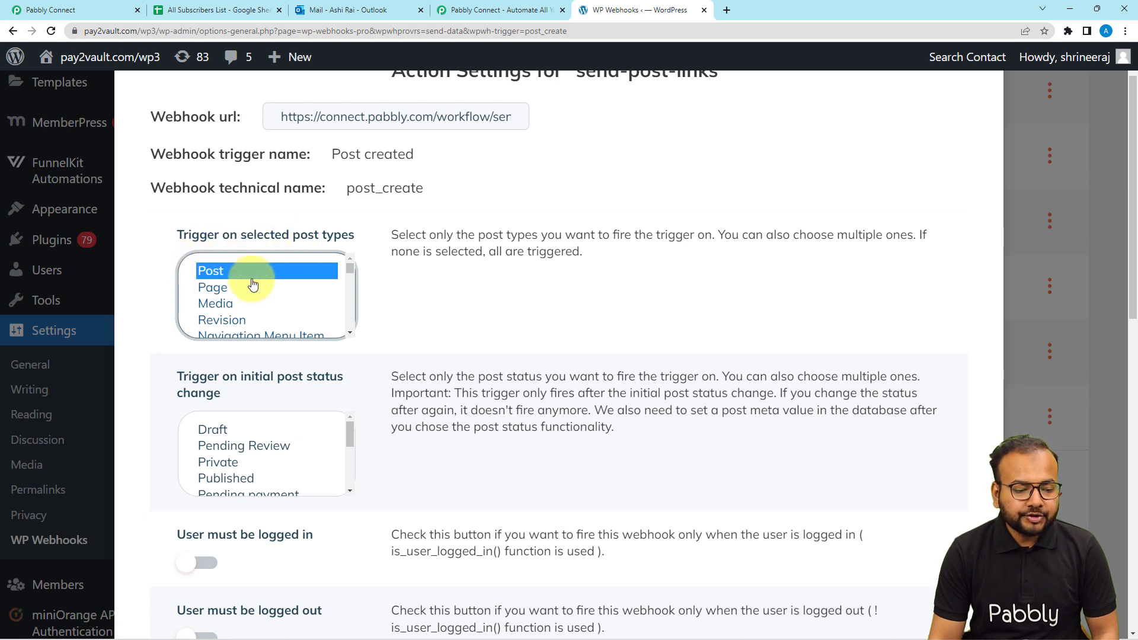
pyautogui.scroll(-1, 172, 365)
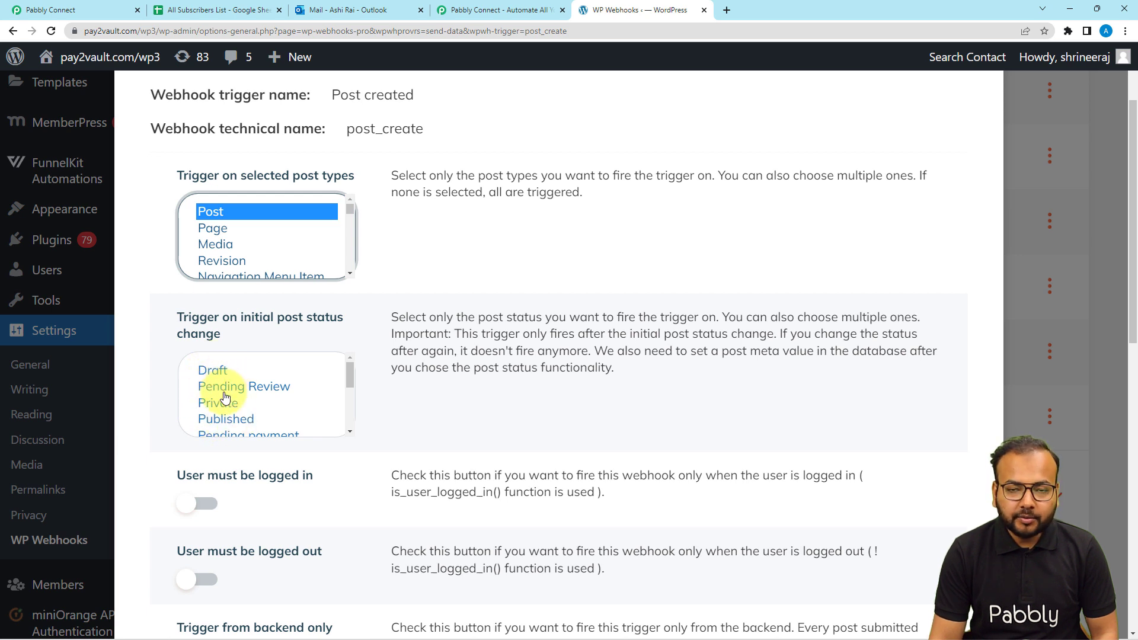
pyautogui.scroll(-1, 225, 397)
pyautogui.scroll(1, 225, 398)
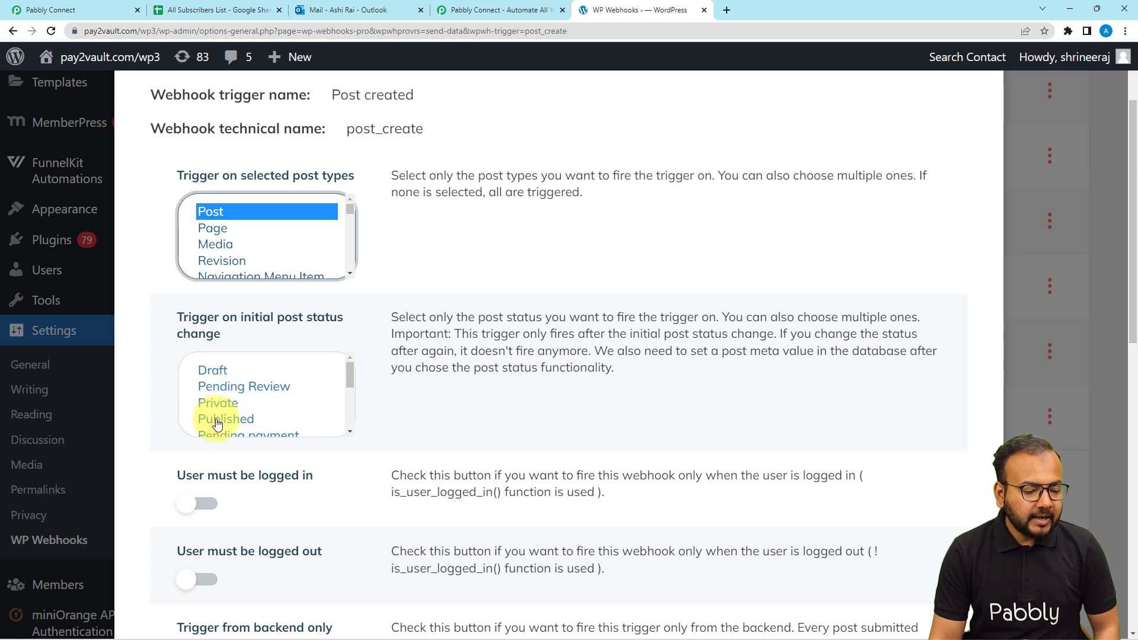
pyautogui.click(219, 419)
# Save the send-post-links trigger settings and close the settings dialog
pyautogui.scroll(-4, 519, 417)
pyautogui.scroll(-8, 519, 418)
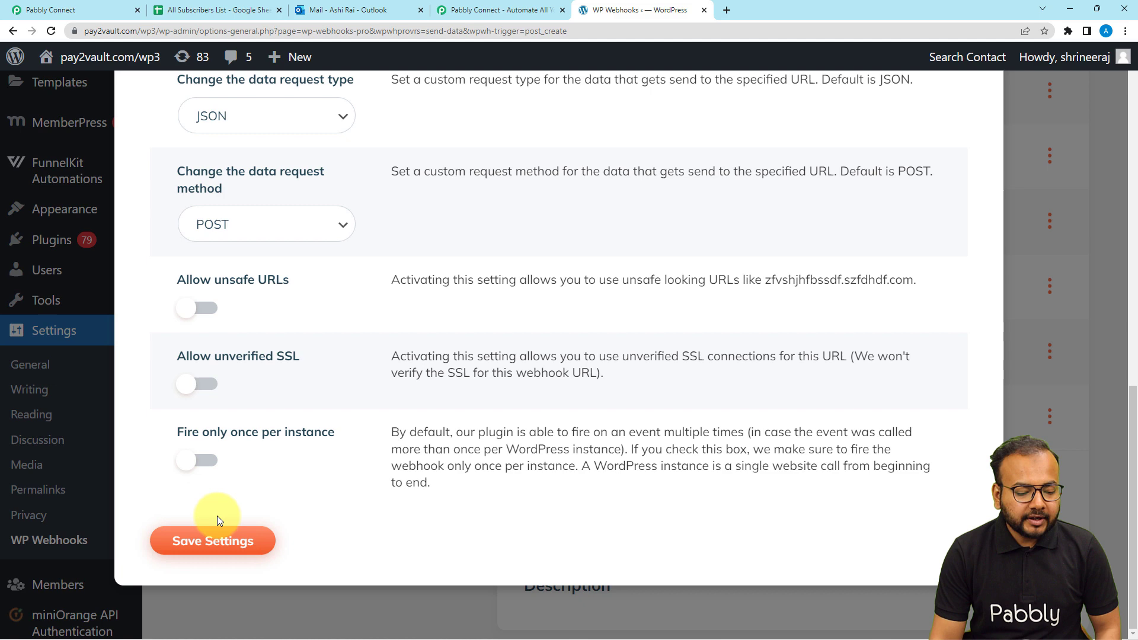
pyautogui.click(190, 543)
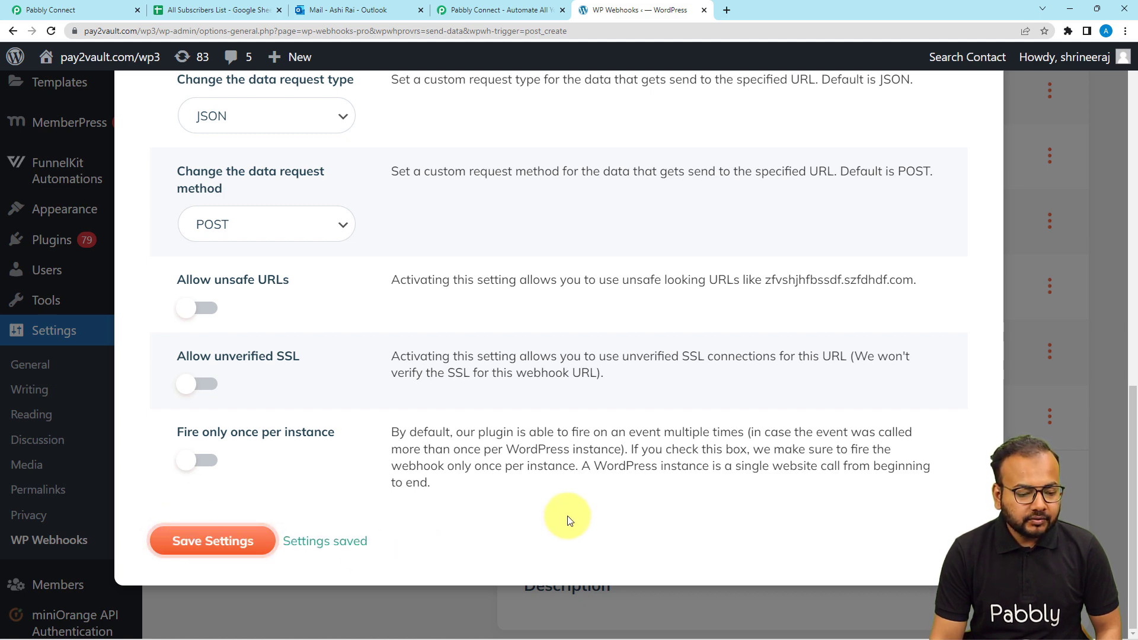
pyautogui.scroll(12, 567, 520)
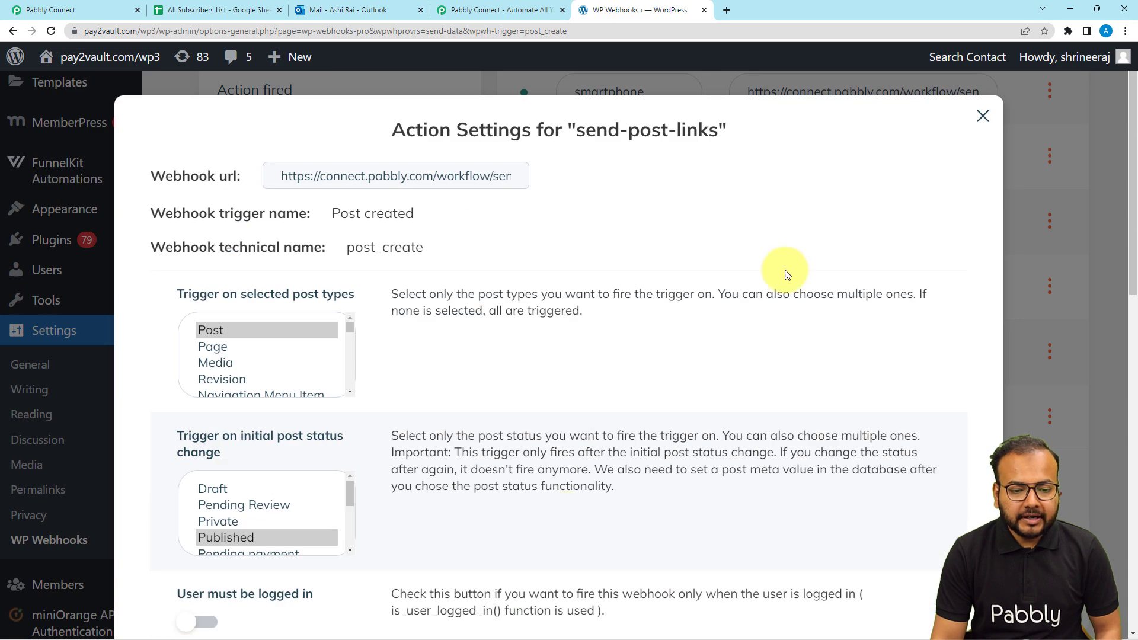
pyautogui.click(984, 126)
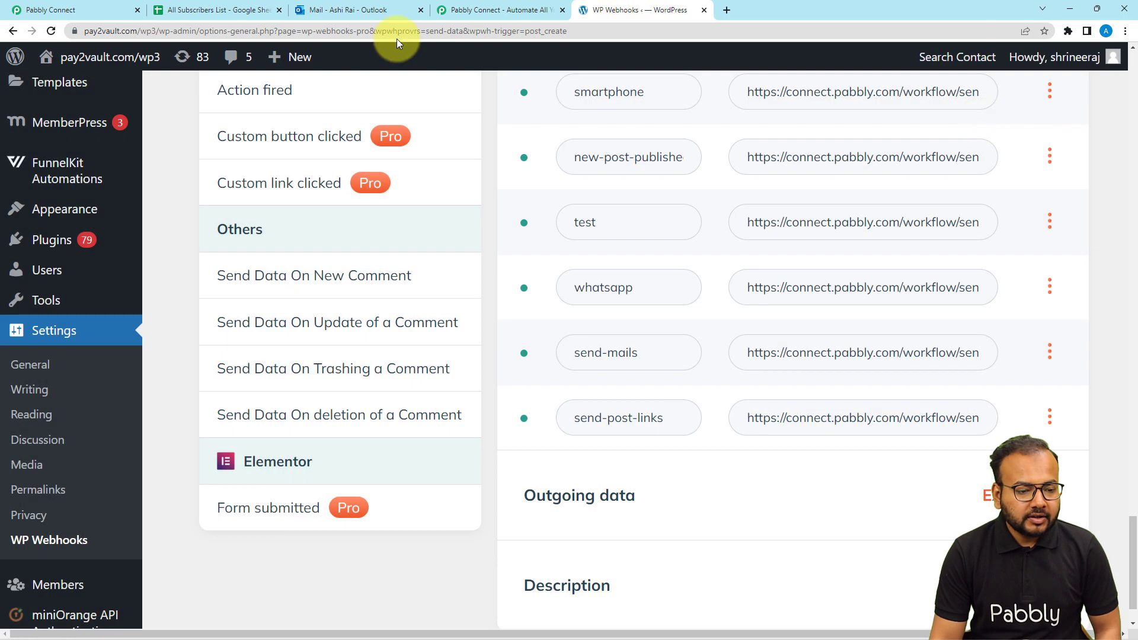
pyautogui.click(74, 7)
pyautogui.scroll(-1, 142, 241)
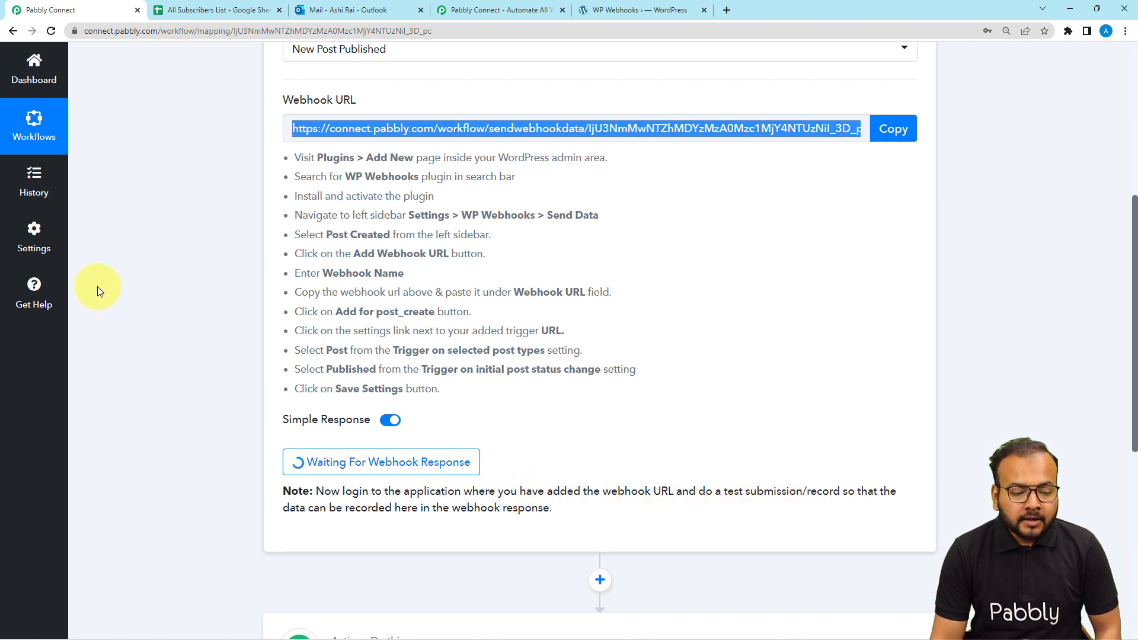
pyautogui.scroll(-1, 133, 286)
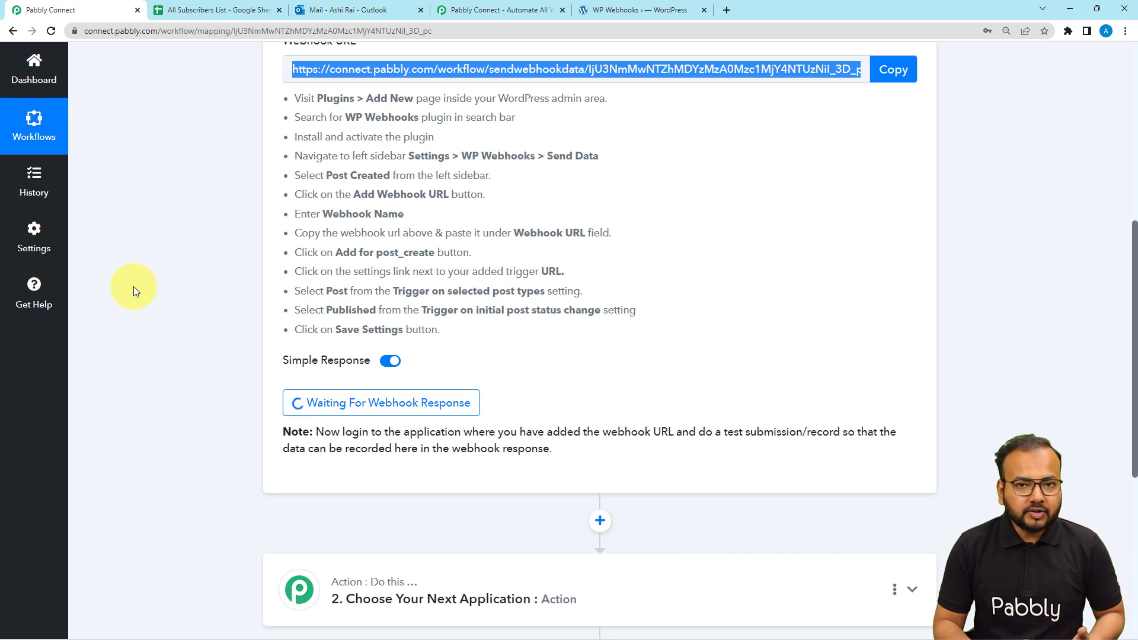
pyautogui.click(677, 10)
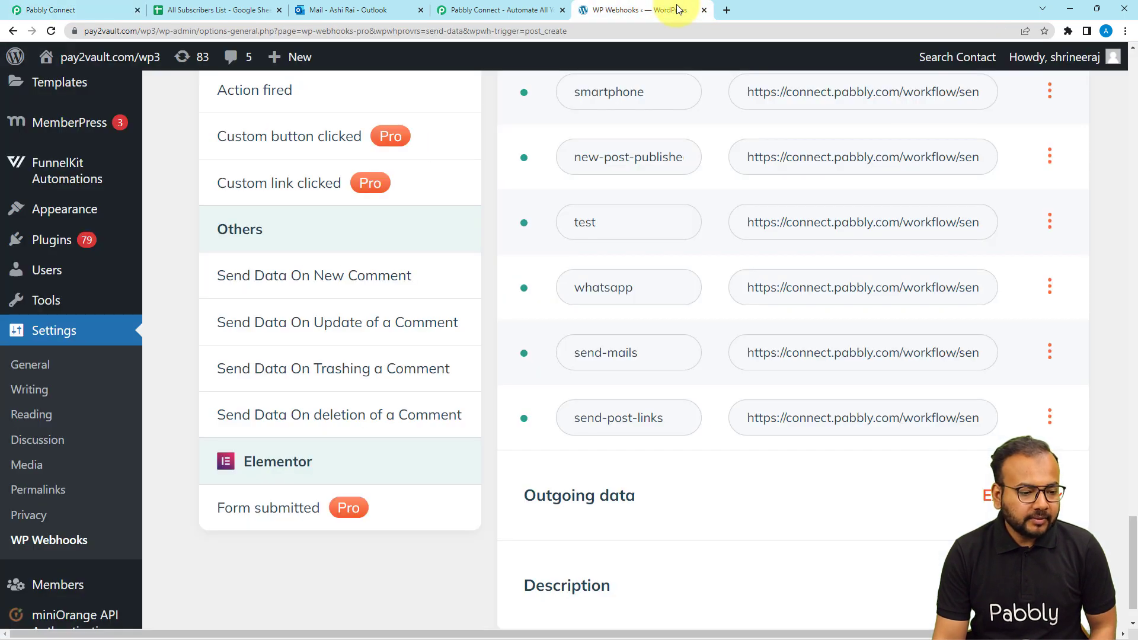
# Start a new WordPress post titled 'New Test Post'
pyautogui.click(277, 57)
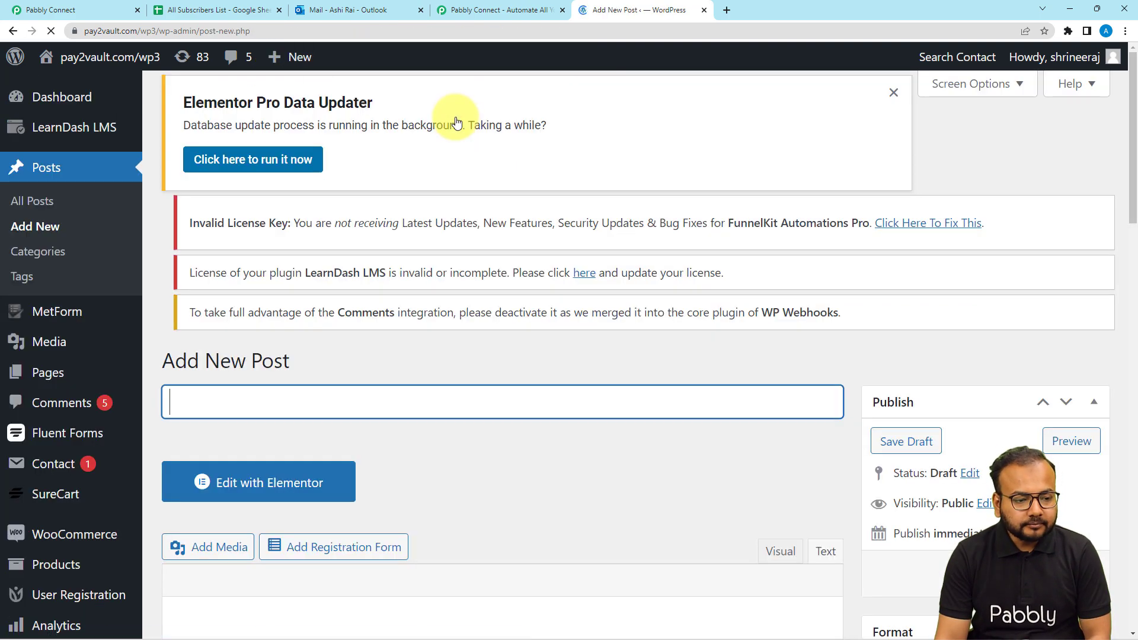
pyautogui.scroll(-2, 403, 149)
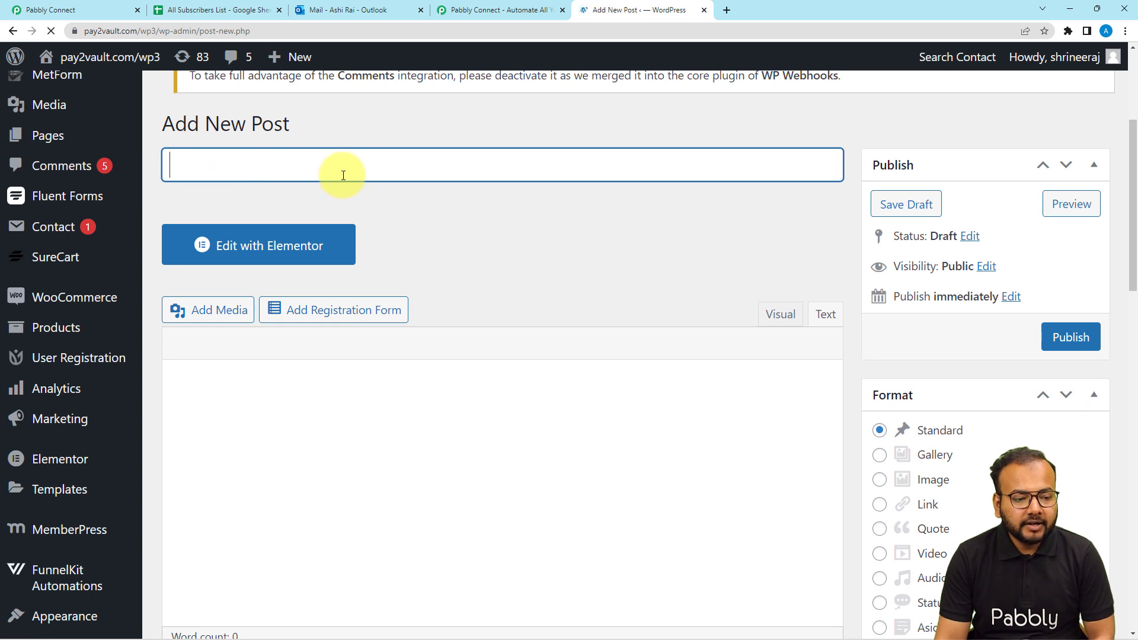
pyautogui.write('N')
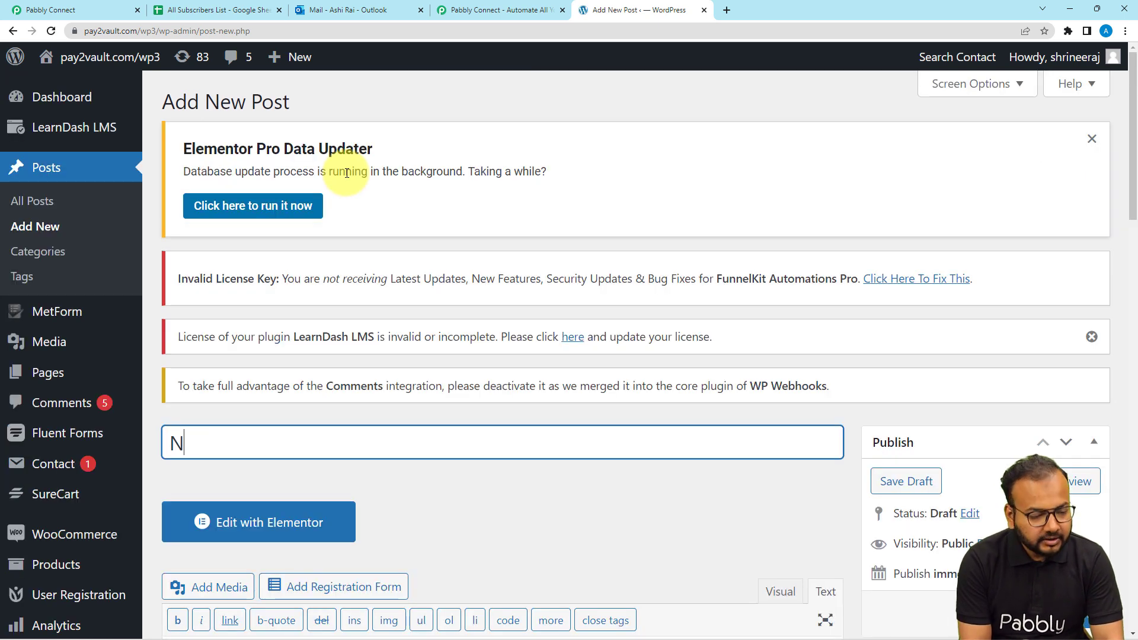
pyautogui.write('ew T')
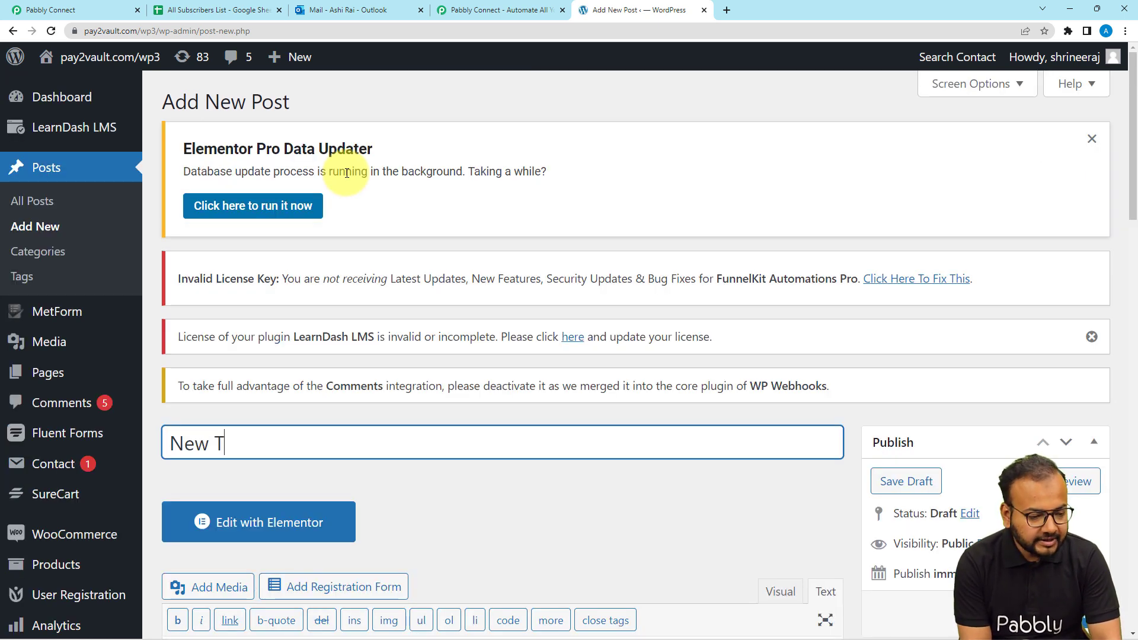
pyautogui.write('est Post')
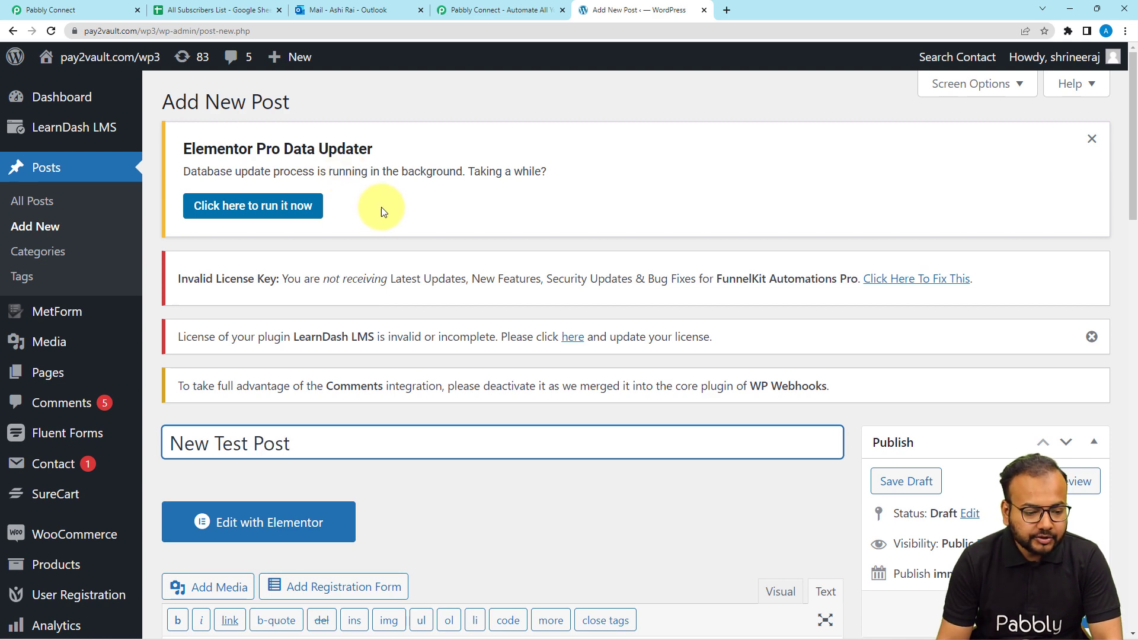
pyautogui.scroll(-5, 403, 298)
# Write the body 'This is for setting up our automation for sharing post links.'
pyautogui.click(352, 394)
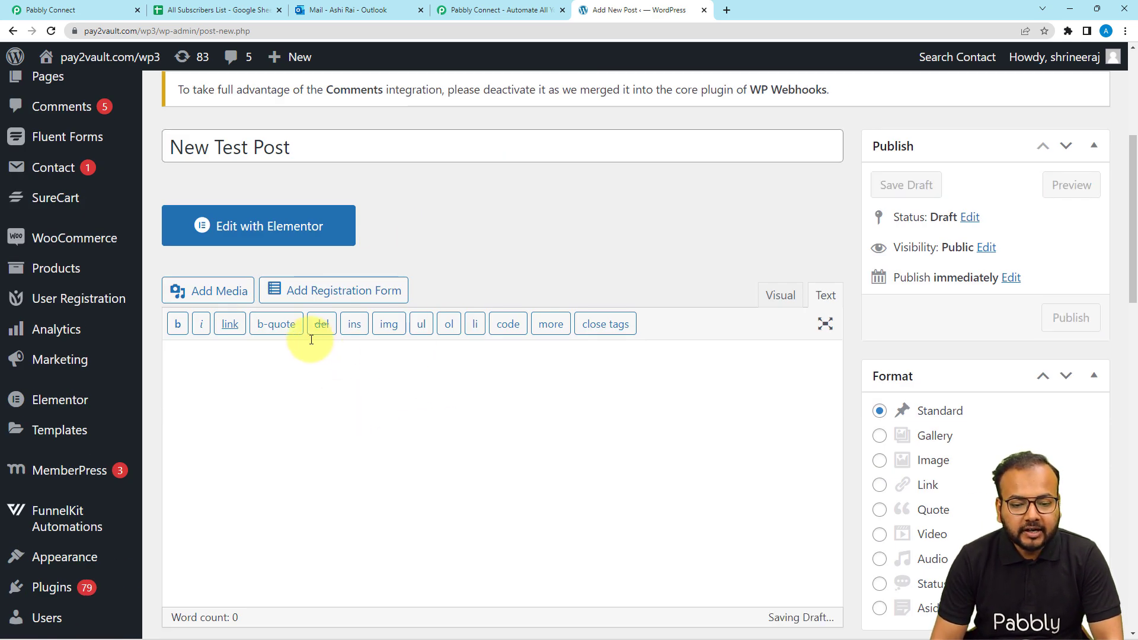
pyautogui.scroll(-3, 399, 384)
pyautogui.scroll(-3, 409, 388)
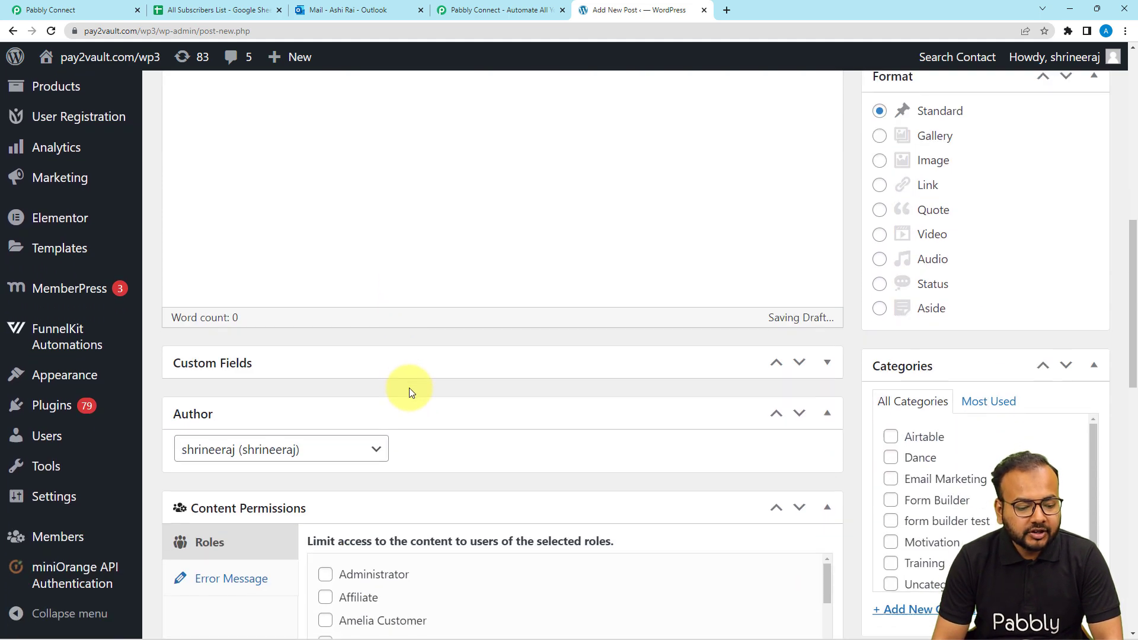
pyautogui.scroll(7, 408, 388)
pyautogui.scroll(-2, 416, 391)
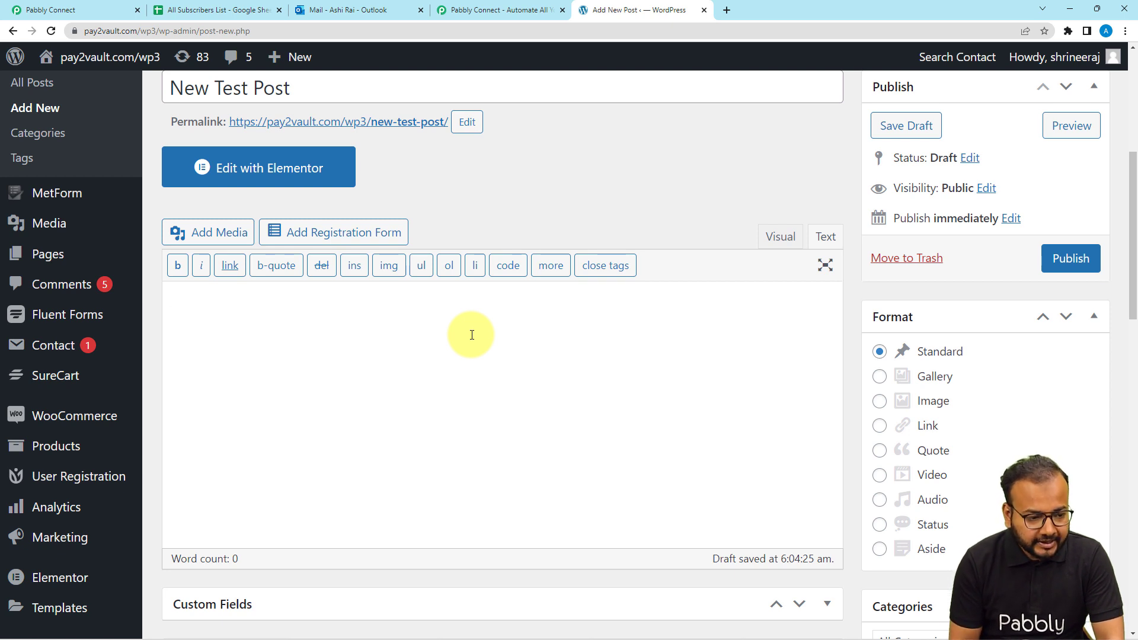
pyautogui.write('This ')
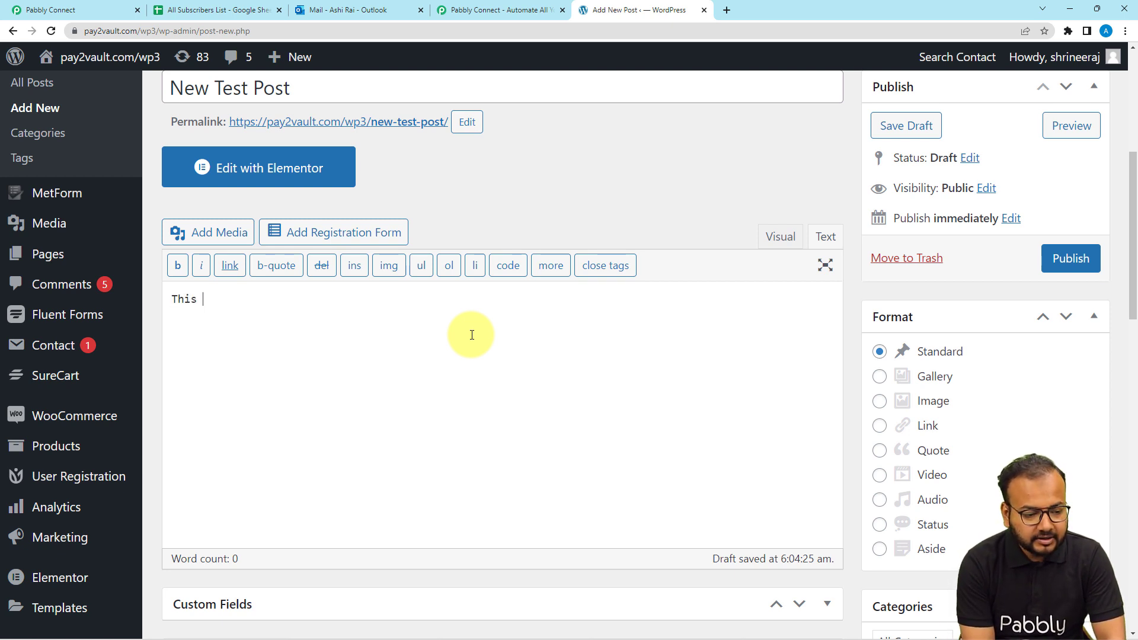
pyautogui.write('wil')
pyautogui.press('BackSpace')
pyautogui.press('BackSpace')
pyautogui.press('BackSpace')
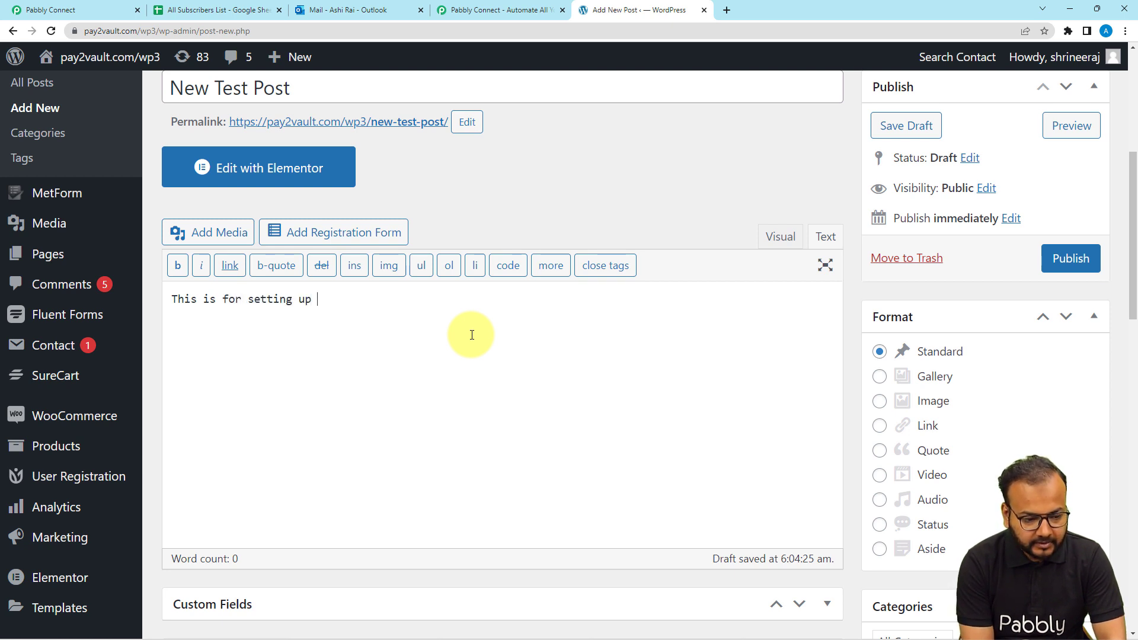
pyautogui.write('our automation for sha')
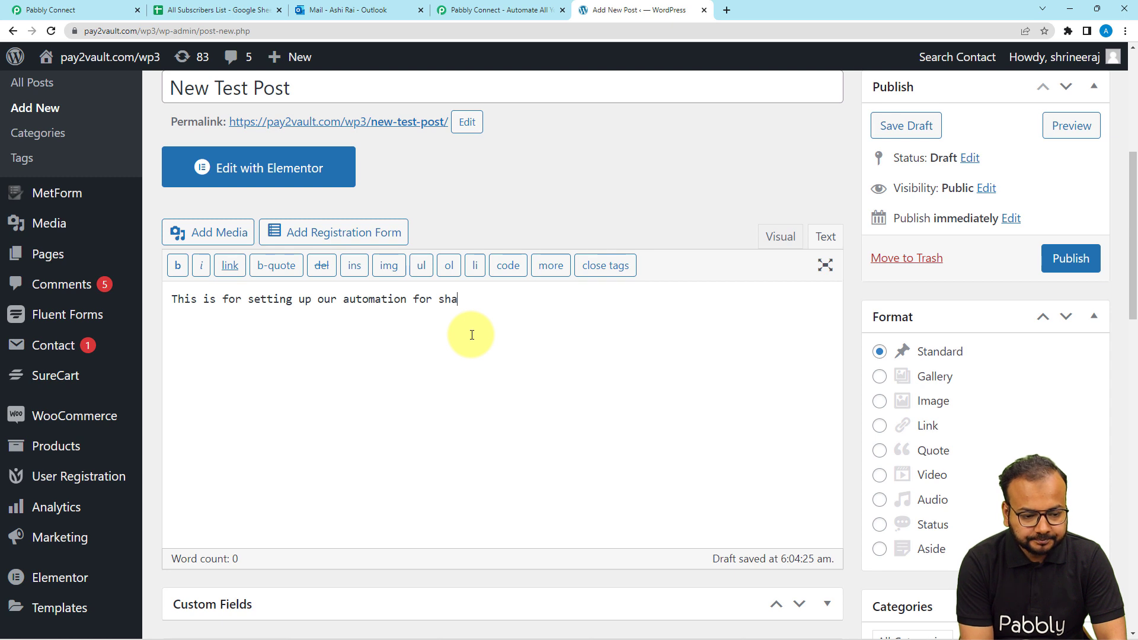
pyautogui.write('ring post links.')
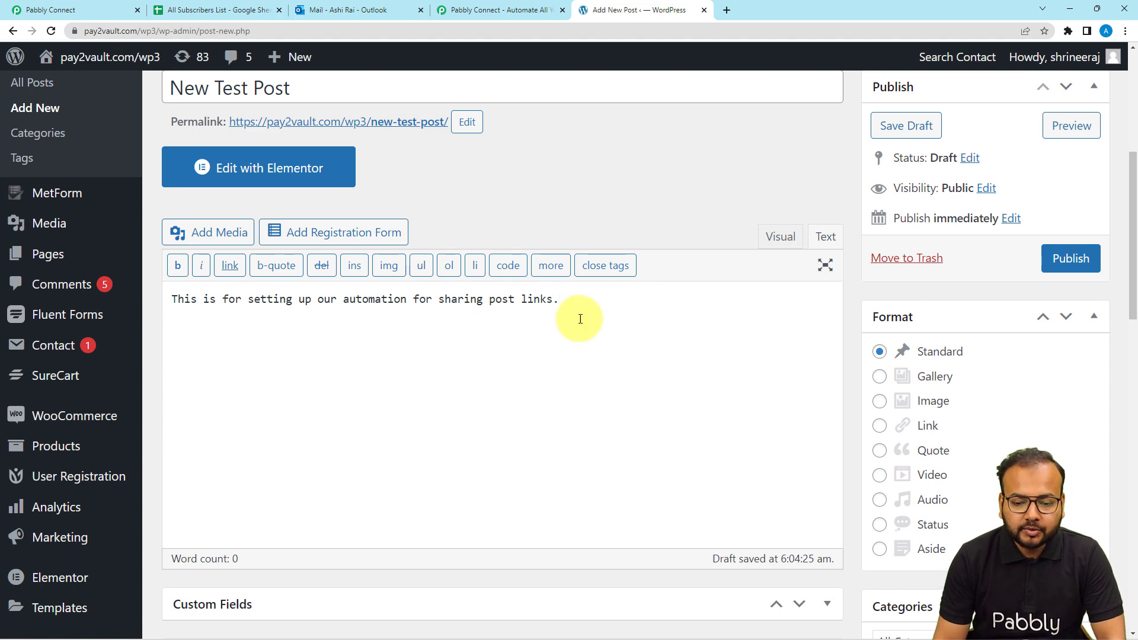
pyautogui.scroll(-5, 443, 293)
pyautogui.scroll(-3, 439, 301)
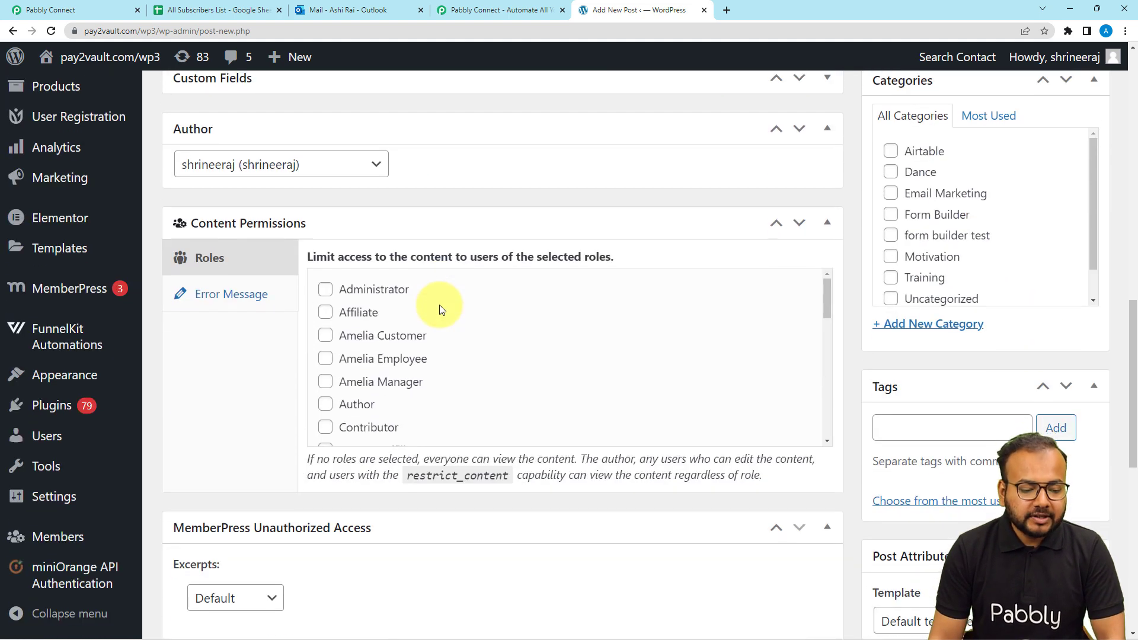
pyautogui.scroll(-3, 437, 305)
pyautogui.scroll(-3, 368, 357)
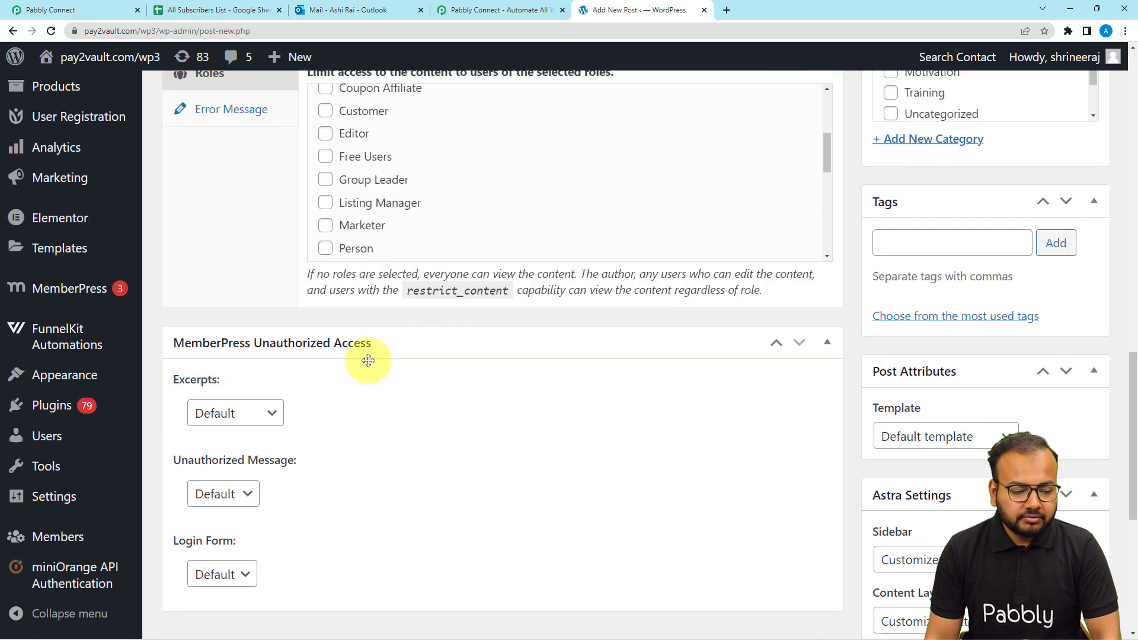
pyautogui.scroll(-3, 554, 399)
pyautogui.scroll(8, 647, 419)
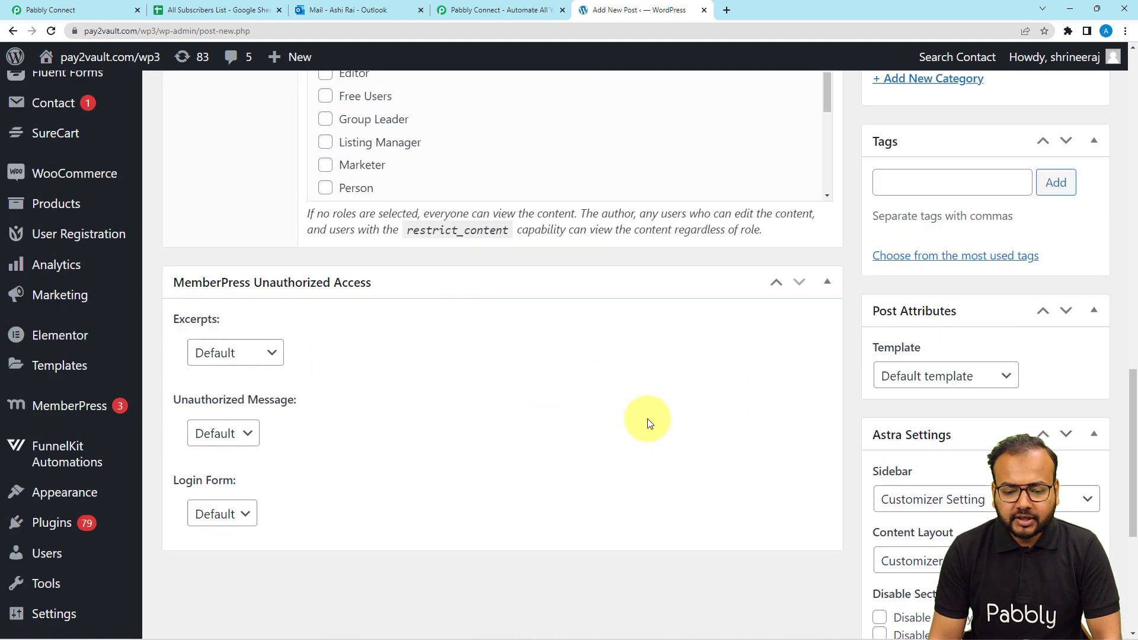
pyautogui.scroll(-10, 647, 418)
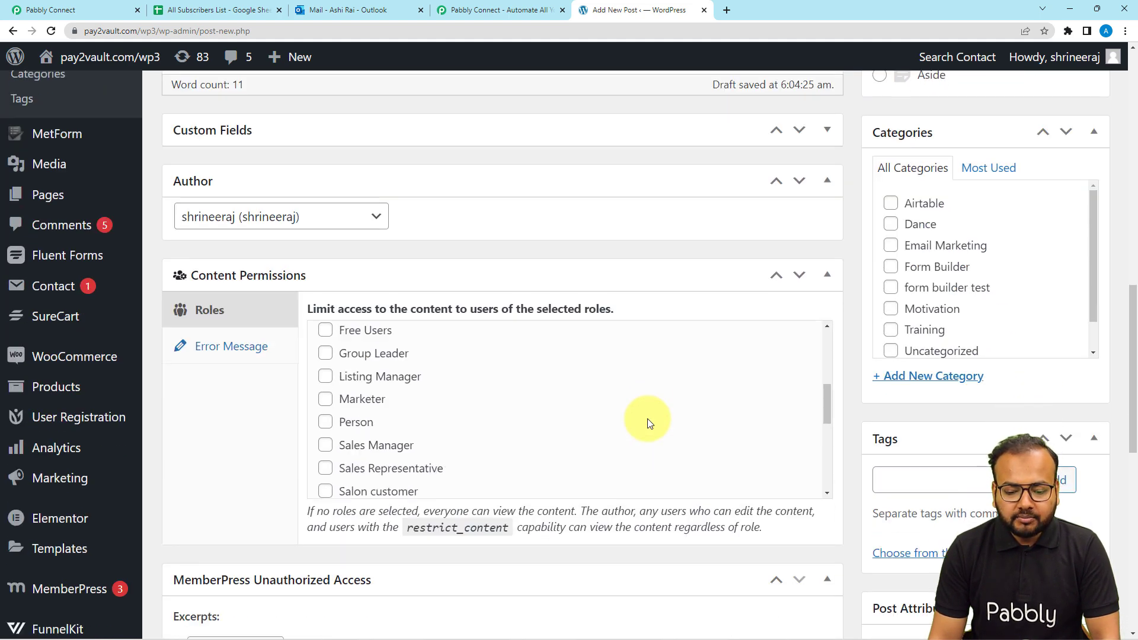
pyautogui.scroll(-8, 826, 507)
pyautogui.scroll(-3, 827, 504)
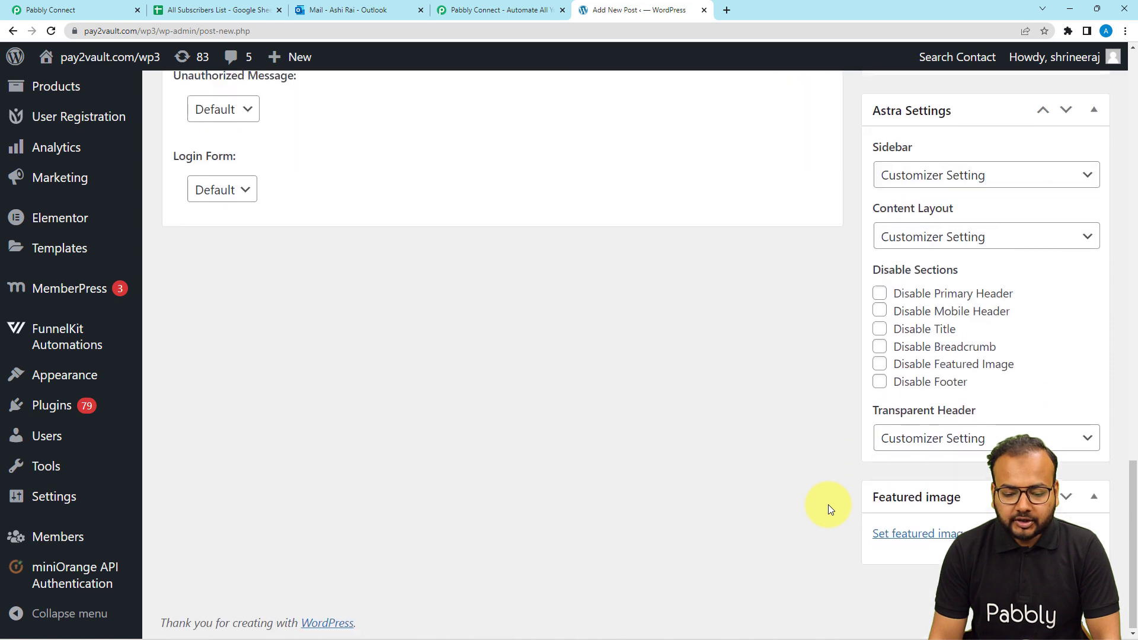
pyautogui.scroll(9, 738, 400)
pyautogui.scroll(11, 737, 400)
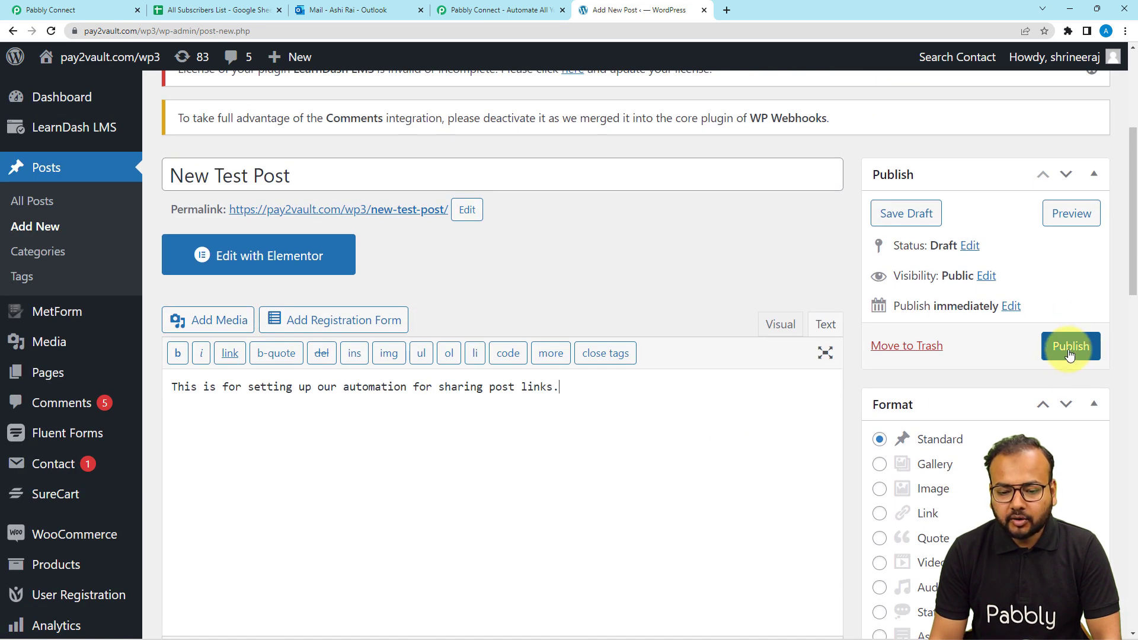
# Publish 'New Test Post' and view the live post on the site
pyautogui.click(1053, 354)
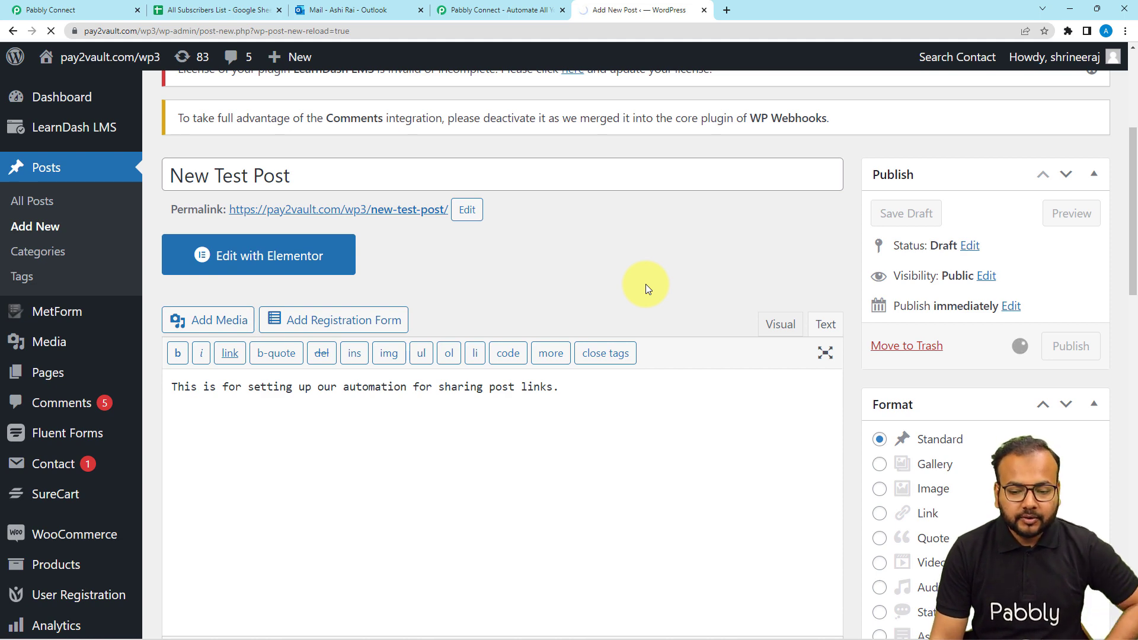
pyautogui.scroll(-2, 635, 239)
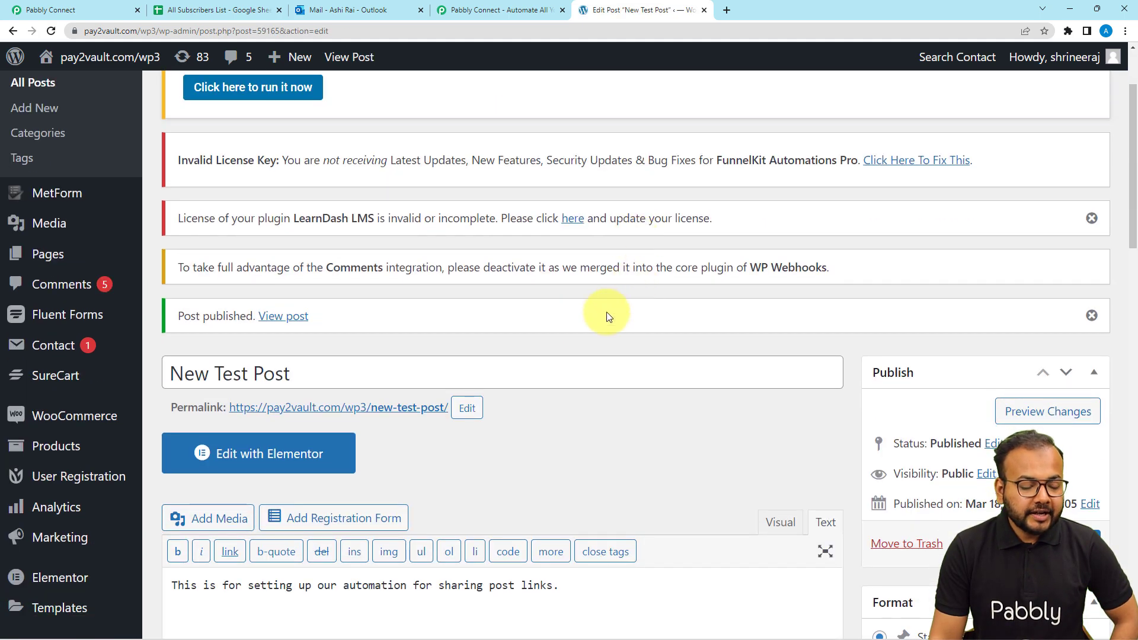
pyautogui.click(279, 319)
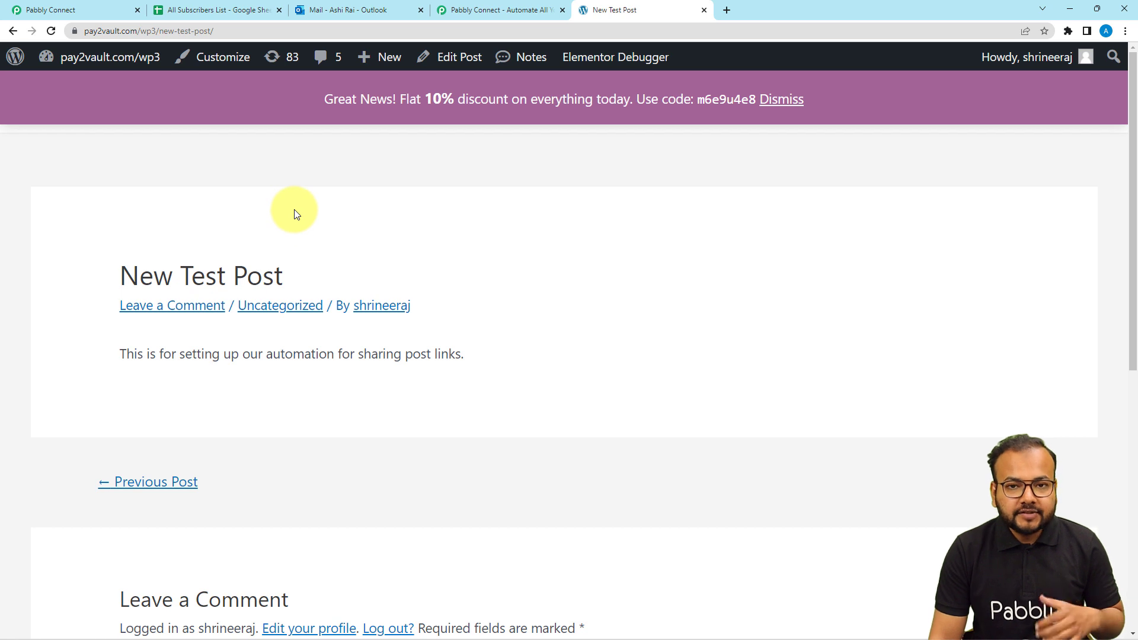
# Check the Pabbly Connect webhook response for the post permalink, then open the All Subscribers List sheet
pyautogui.click(112, 12)
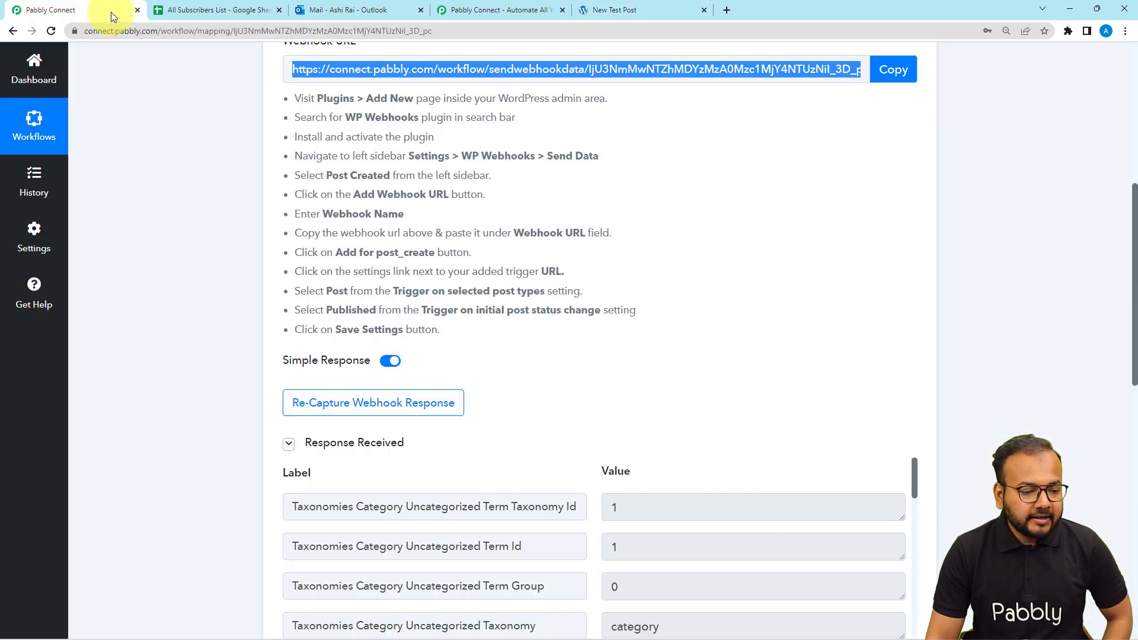
pyautogui.scroll(-2, 147, 134)
pyautogui.scroll(-3, 194, 153)
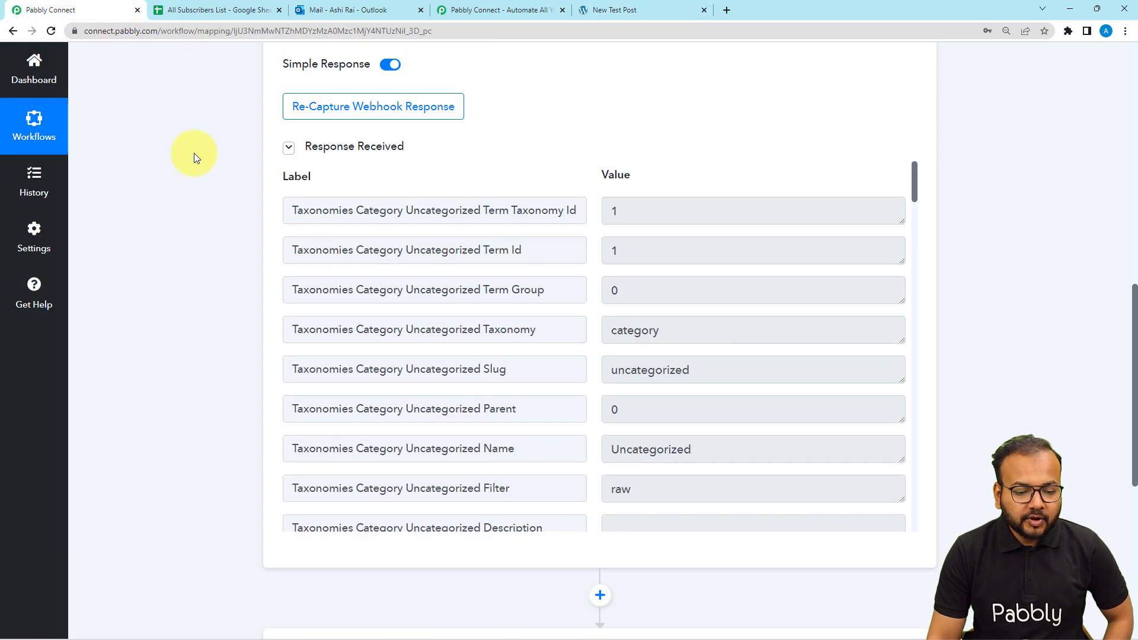
pyautogui.scroll(-3, 435, 233)
pyautogui.scroll(-2, 249, 195)
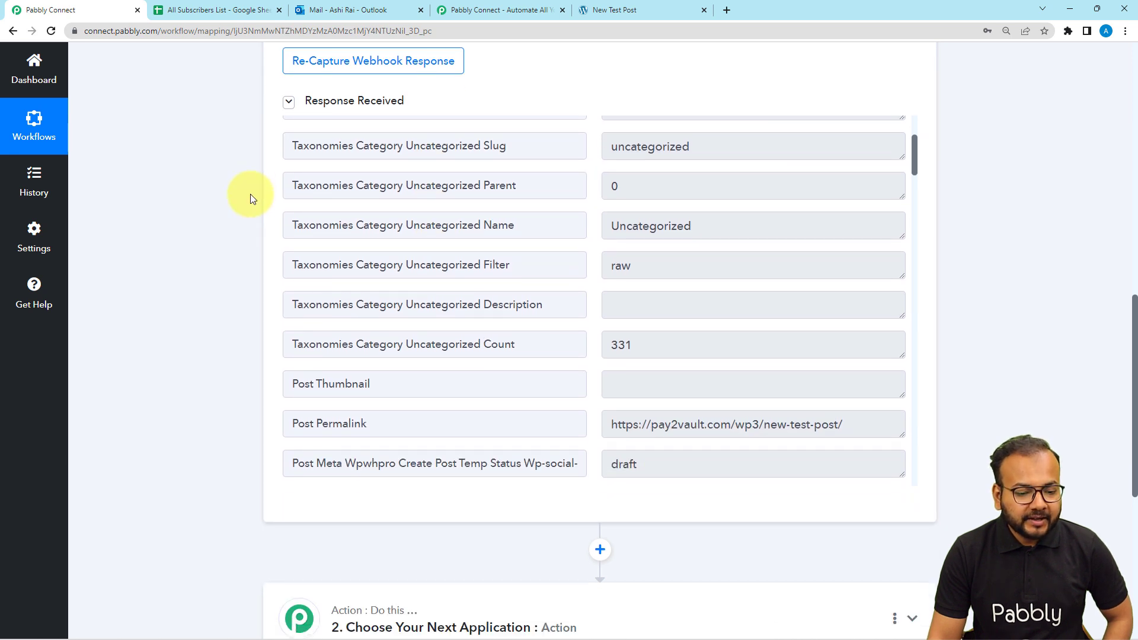
pyautogui.scroll(3, 448, 192)
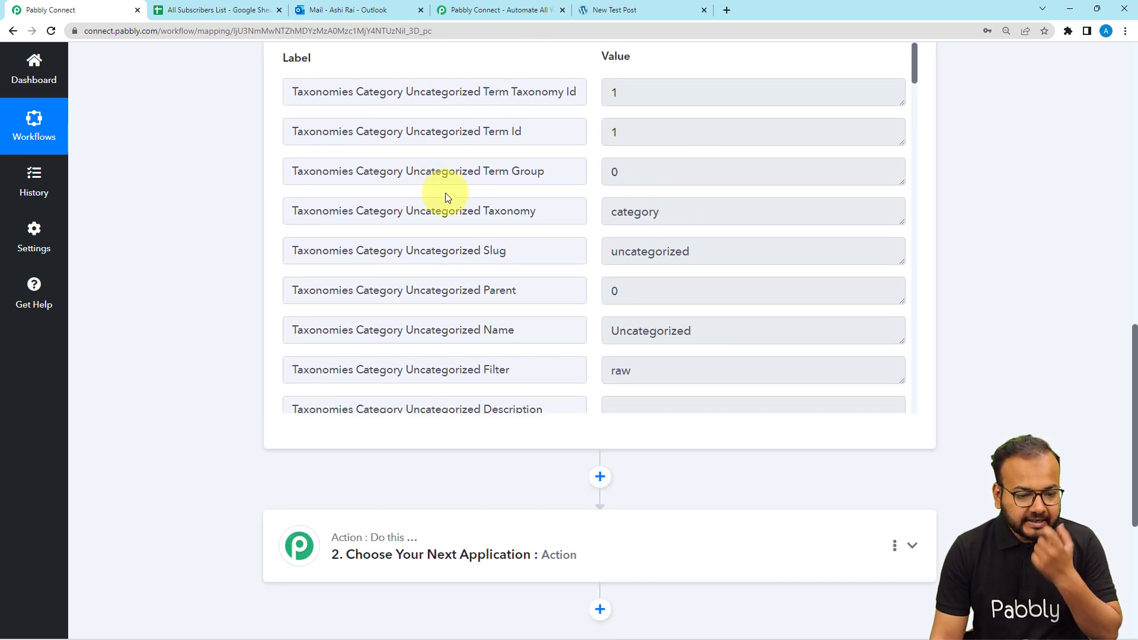
pyautogui.scroll(-5, 445, 193)
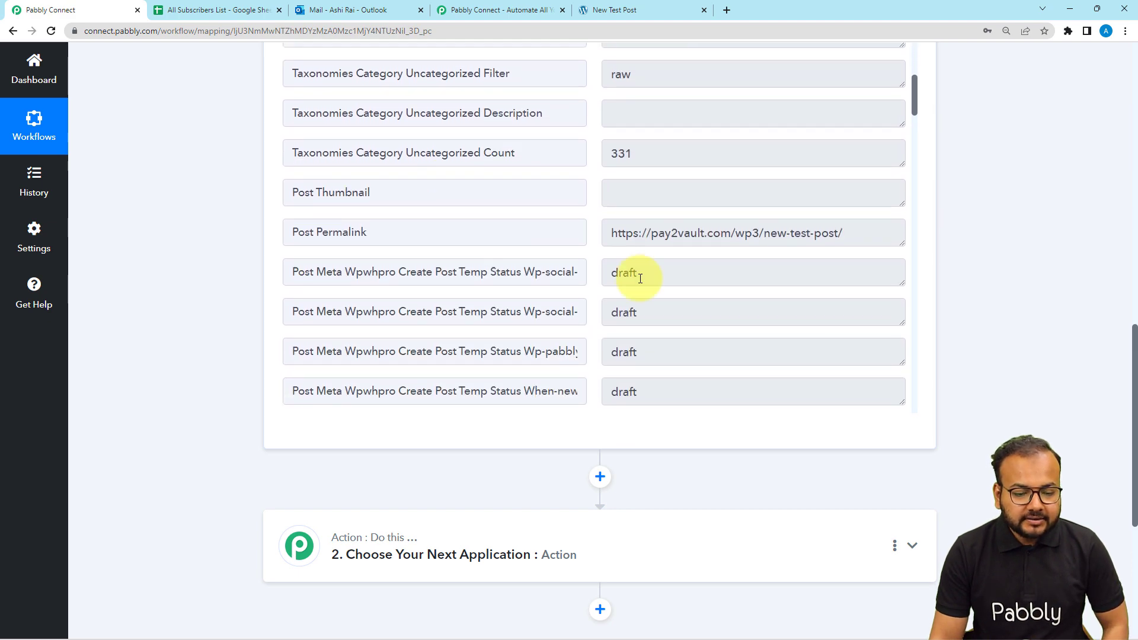
pyautogui.scroll(-10, 574, 267)
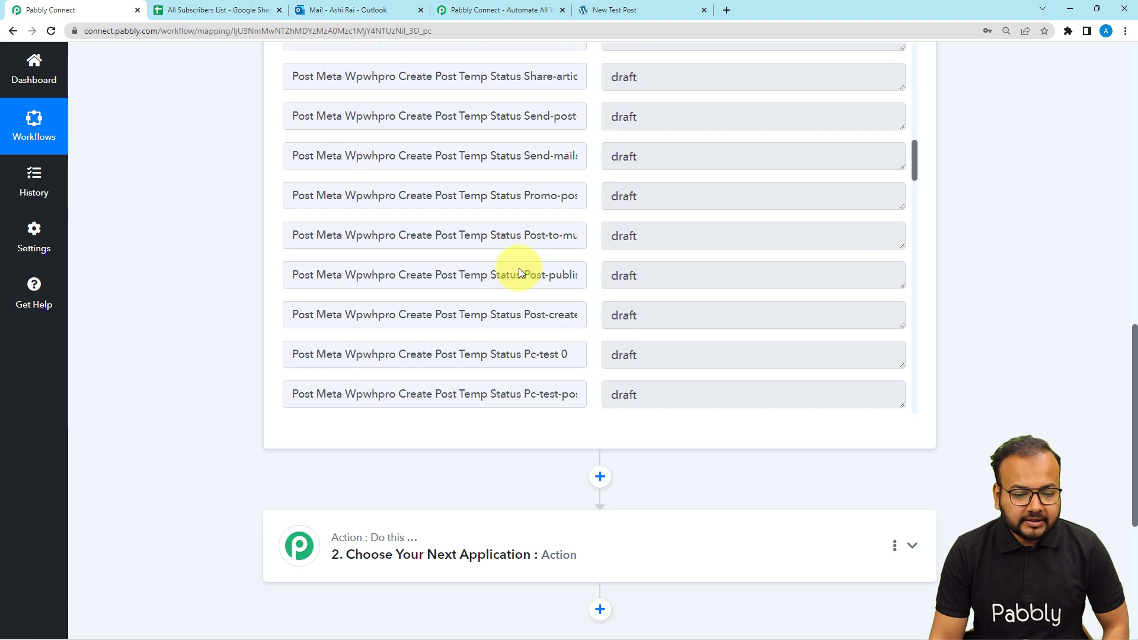
pyautogui.scroll(-5, 518, 272)
pyautogui.scroll(8, 193, 268)
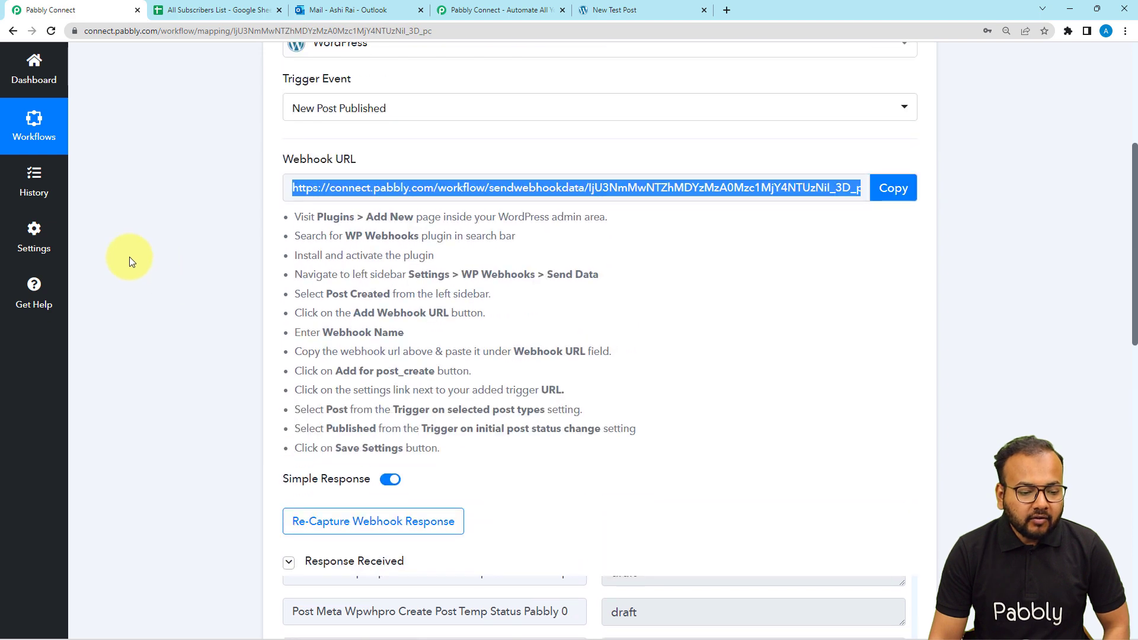
pyautogui.scroll(-5, 130, 257)
pyautogui.scroll(15, 559, 363)
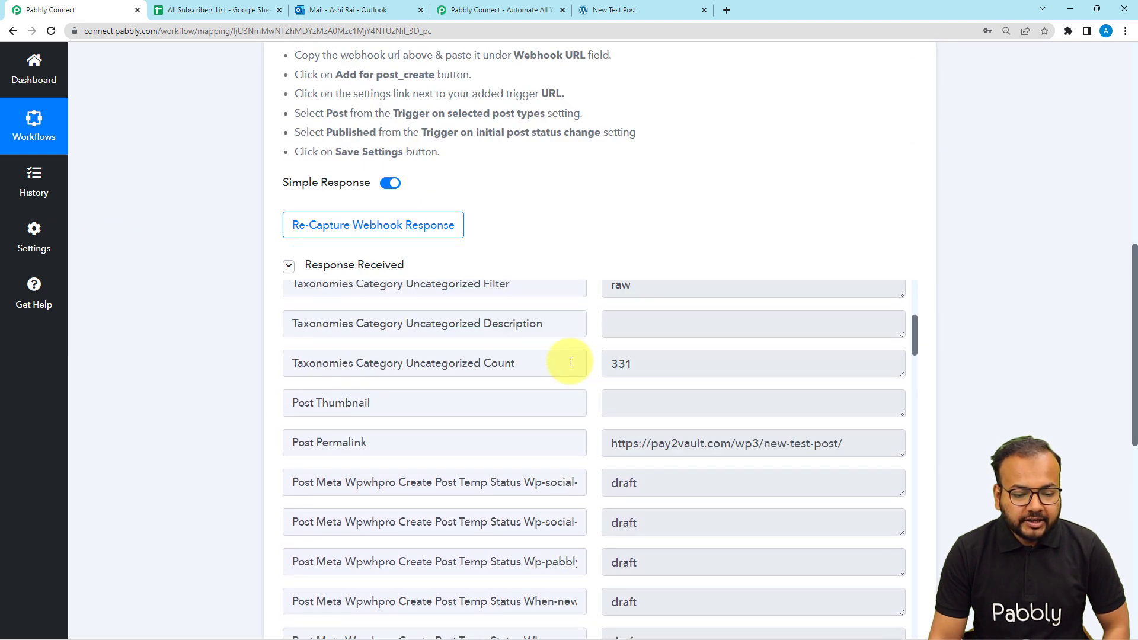
pyautogui.scroll(3, 652, 415)
pyautogui.scroll(-3, 687, 456)
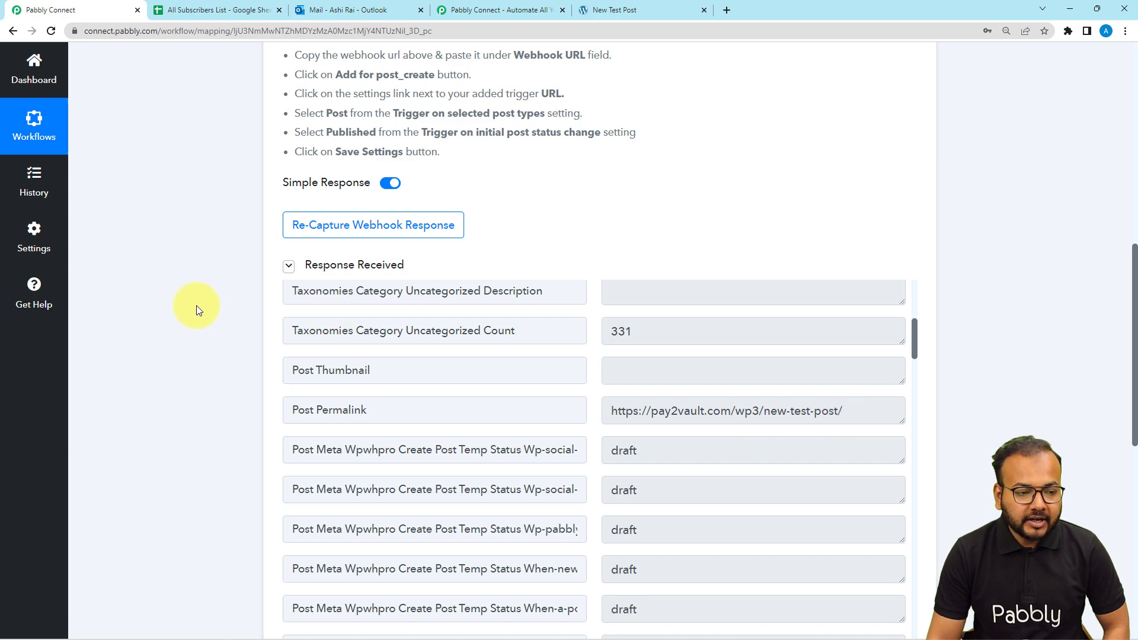
pyautogui.scroll(-6, 190, 307)
pyautogui.scroll(-3, 186, 309)
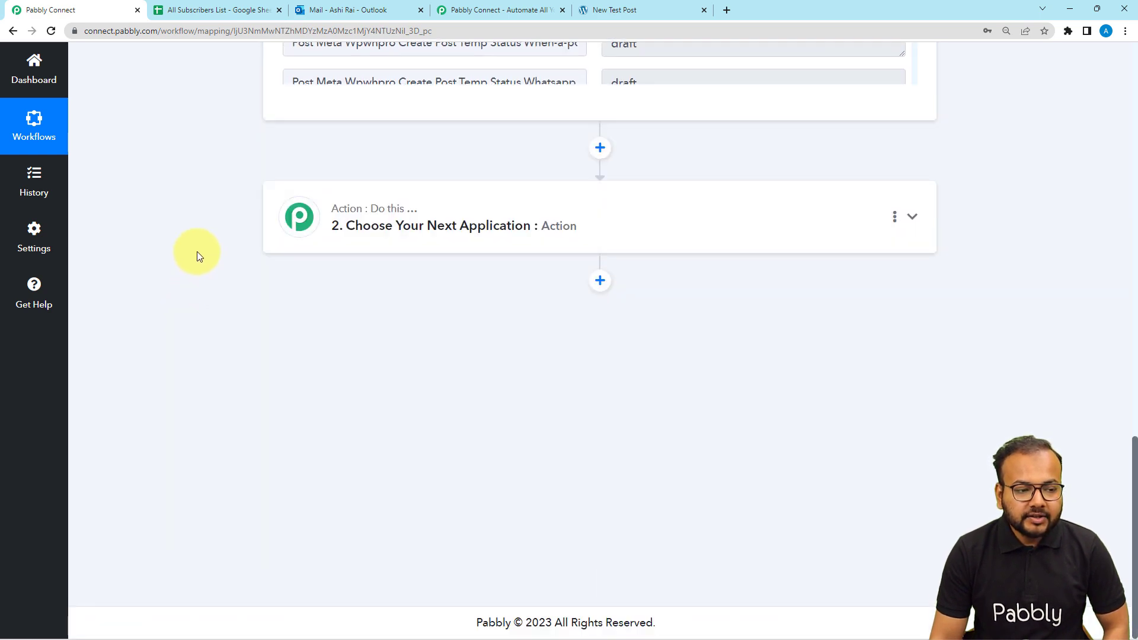
pyautogui.click(238, 14)
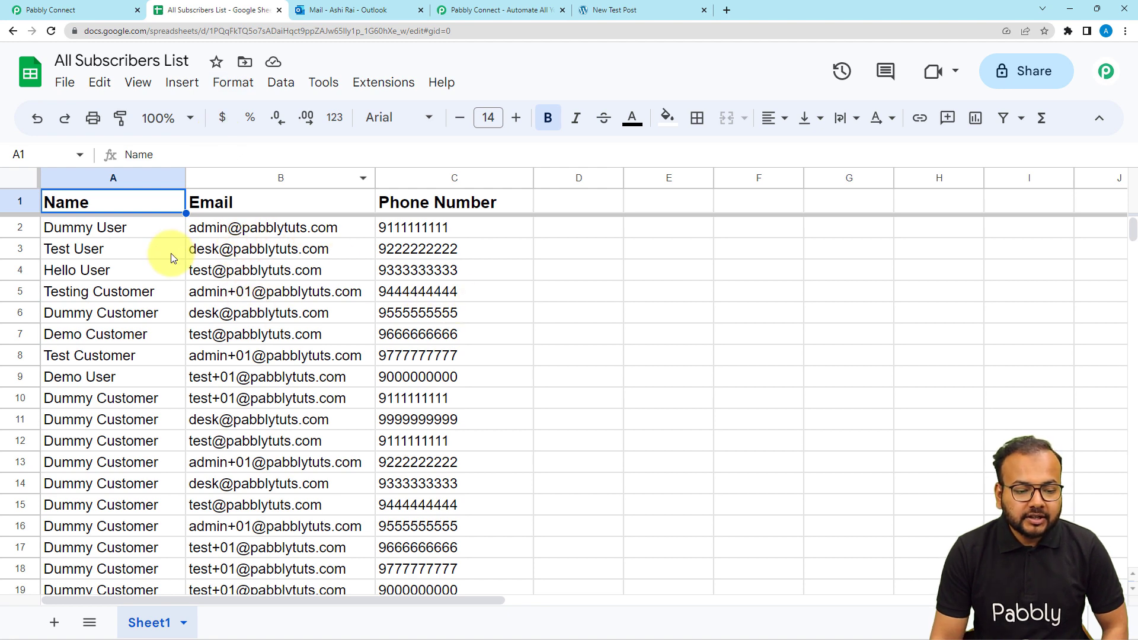
# Look through the subscriber rows, then return to the Pabbly Connect workflow editor
pyautogui.moveTo(202, 276)
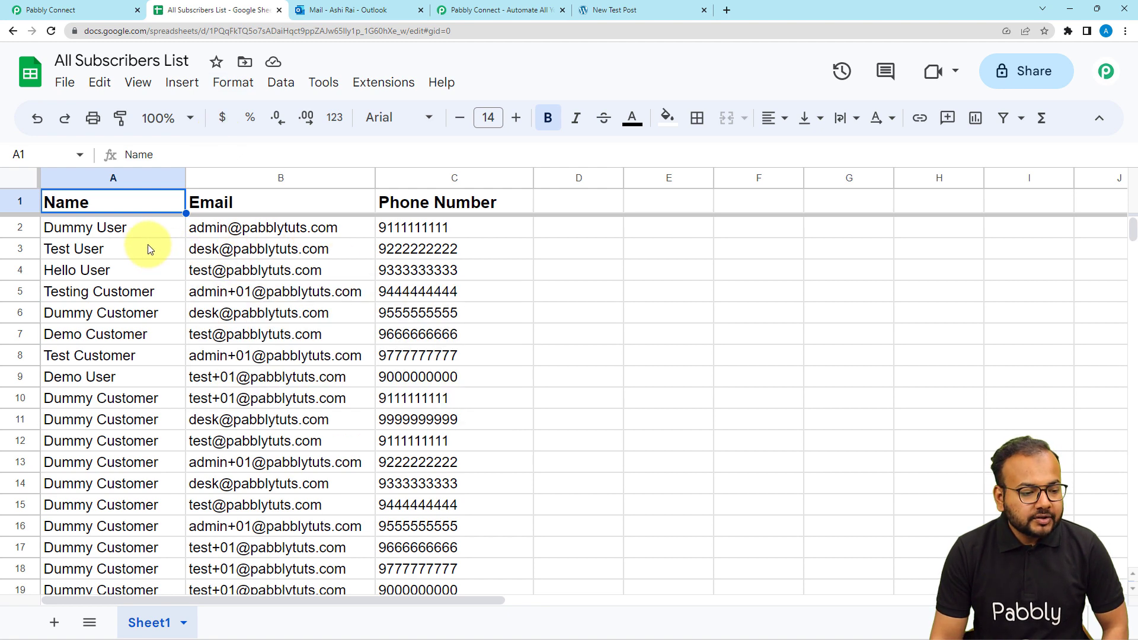
pyautogui.scroll(-4, 148, 247)
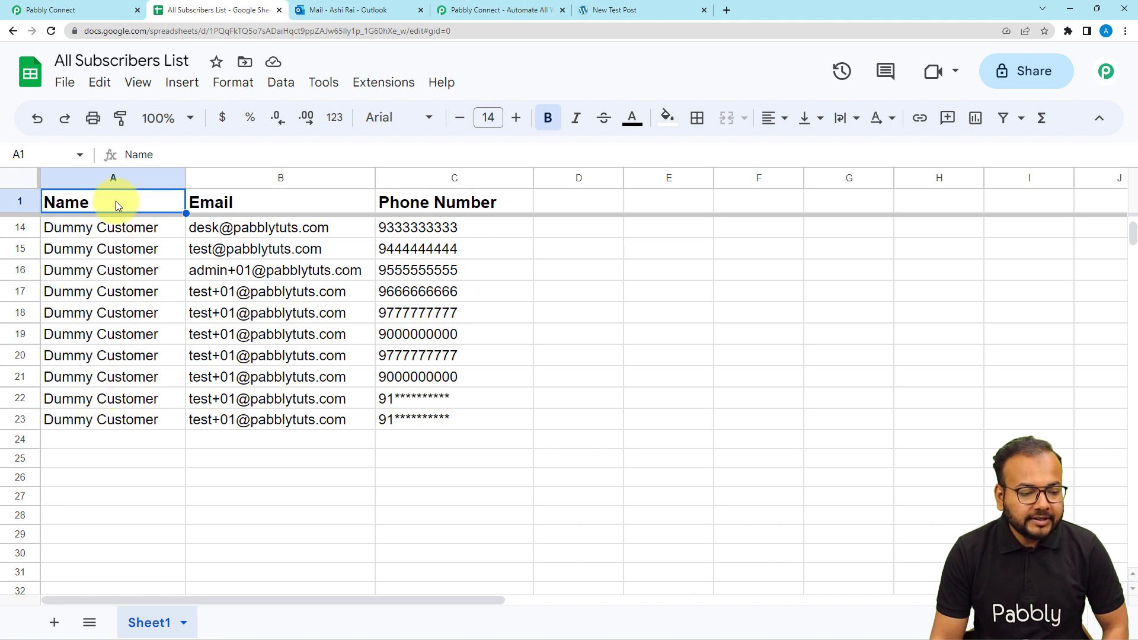
pyautogui.click(101, 10)
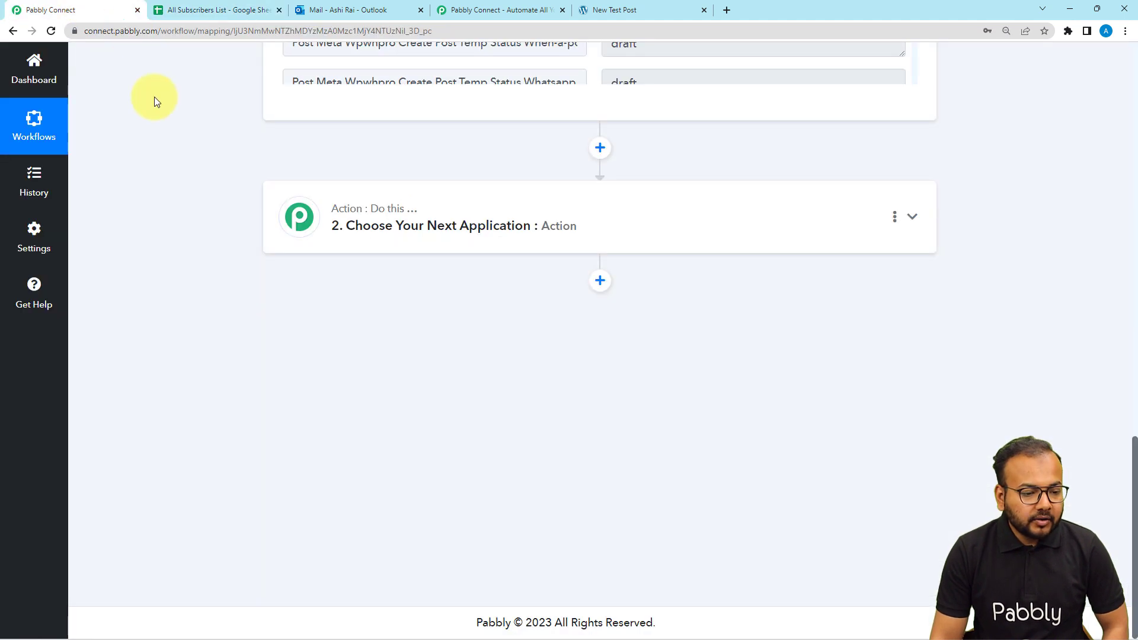
# Pick Google Sheets as the second action step's app, searching 'goo'
pyautogui.click(330, 213)
pyautogui.scroll(-2, 214, 213)
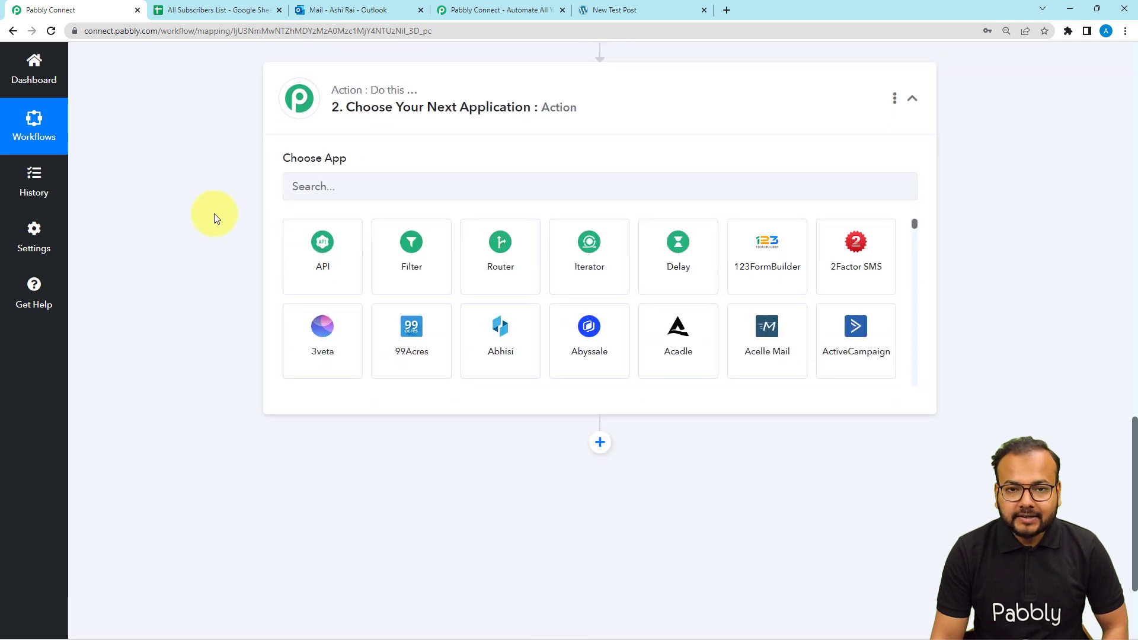
pyautogui.click(372, 183)
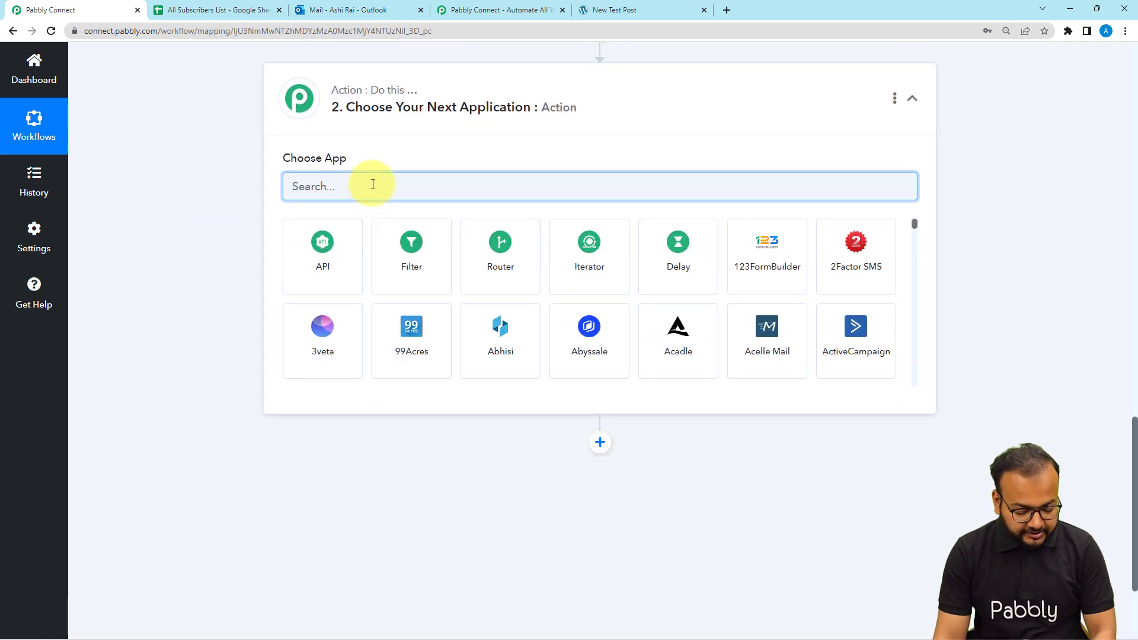
pyautogui.write('goo')
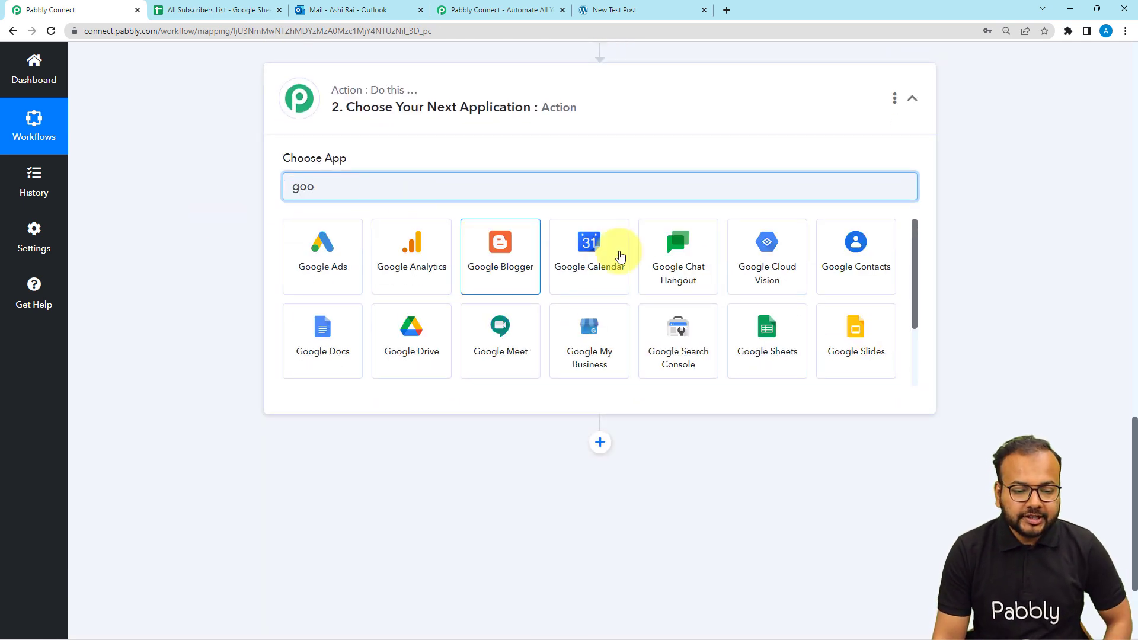
pyautogui.click(764, 329)
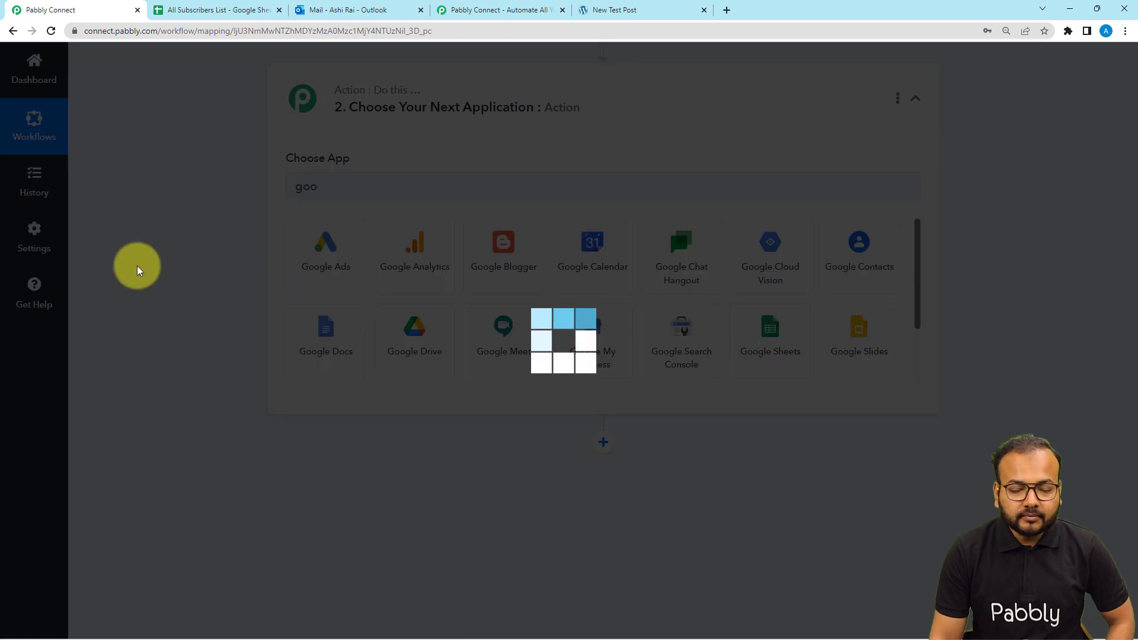
# Choose the Get Row(s) action event and begin connecting a Google Sheets account
pyautogui.scroll(-1, 137, 266)
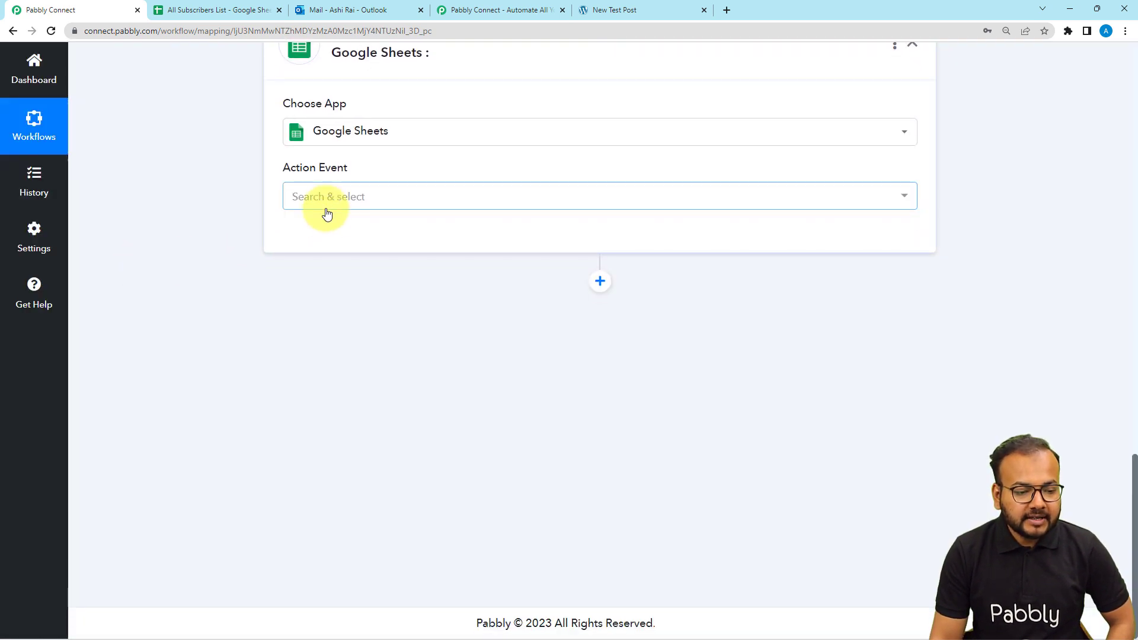
pyautogui.click(326, 214)
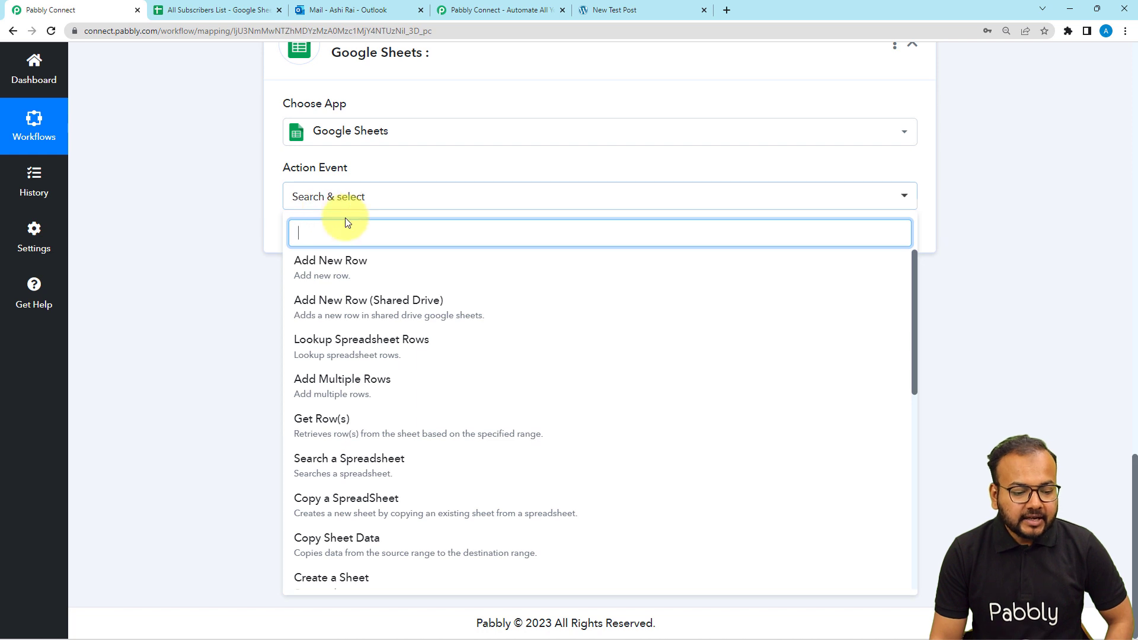
pyautogui.click(320, 420)
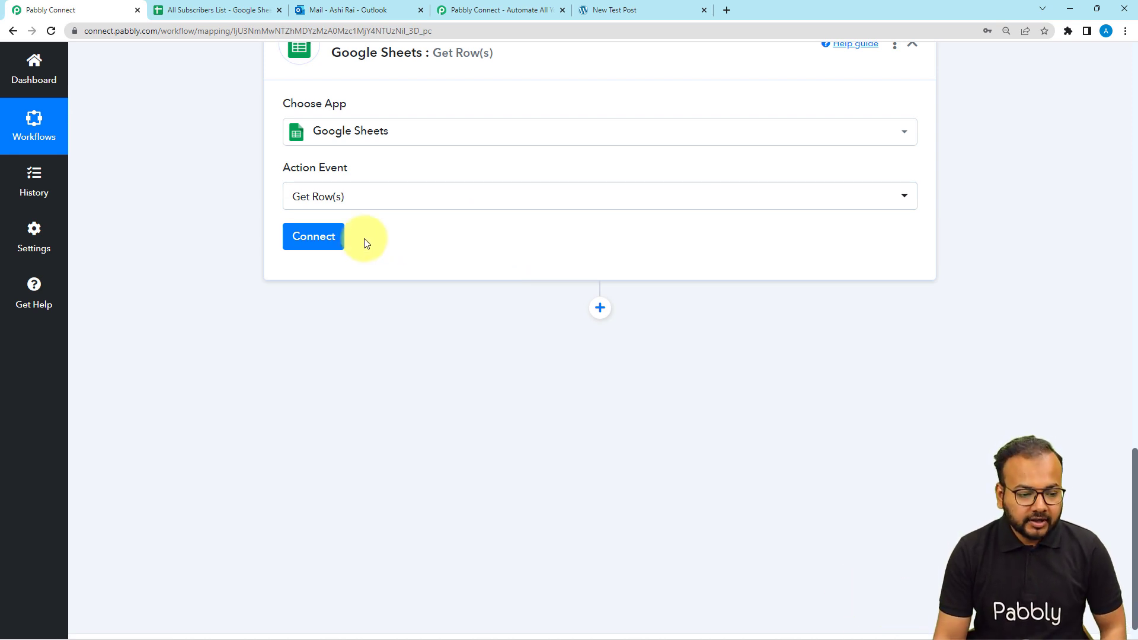
pyautogui.click(316, 243)
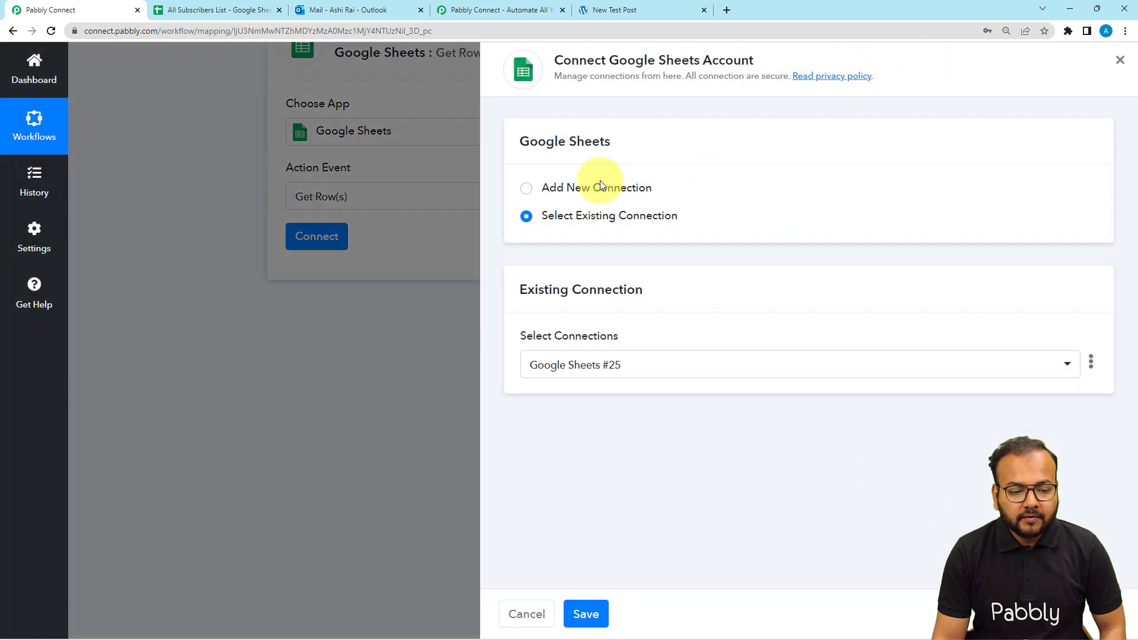
# Add a new Google Sheets connection by signing in with Google and granting Pabbly Connect access
pyautogui.click(534, 188)
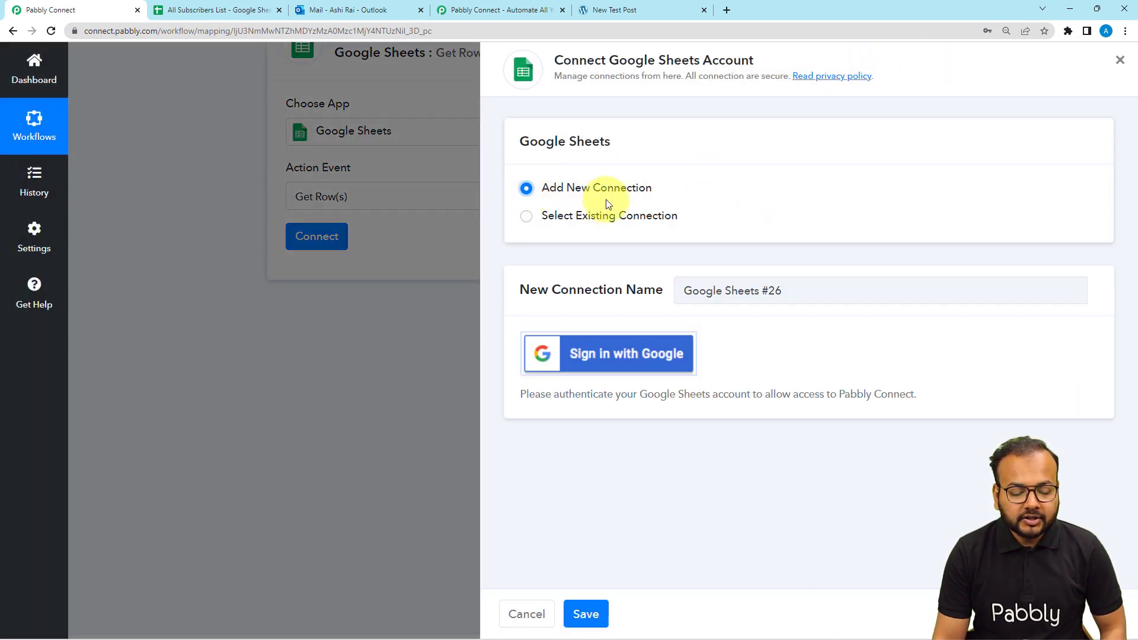
pyautogui.click(634, 376)
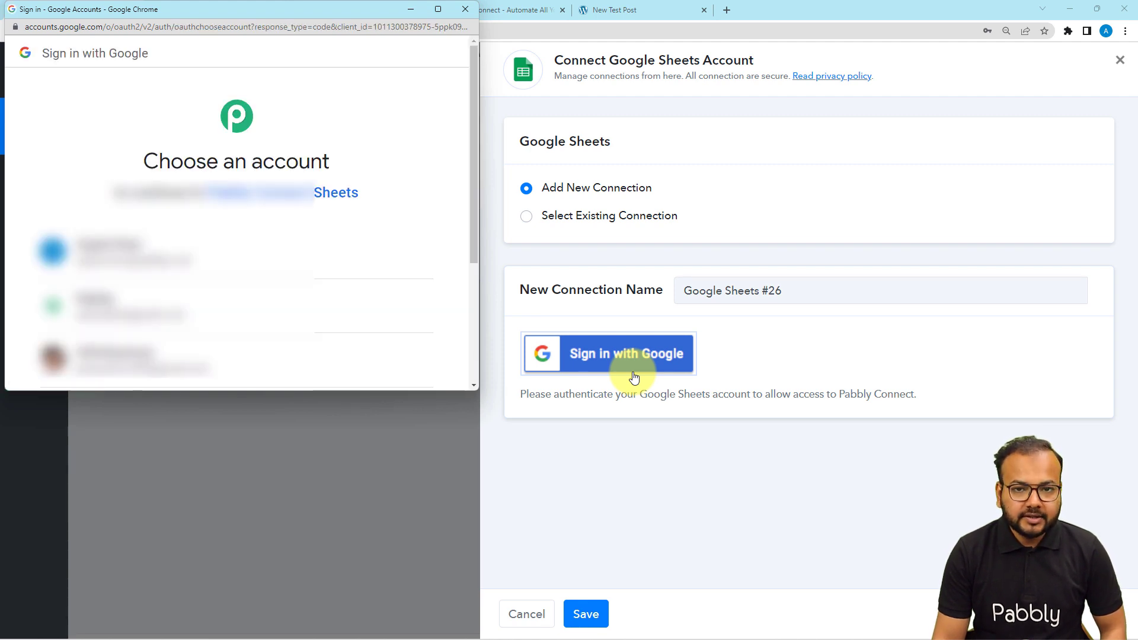
pyautogui.click(246, 286)
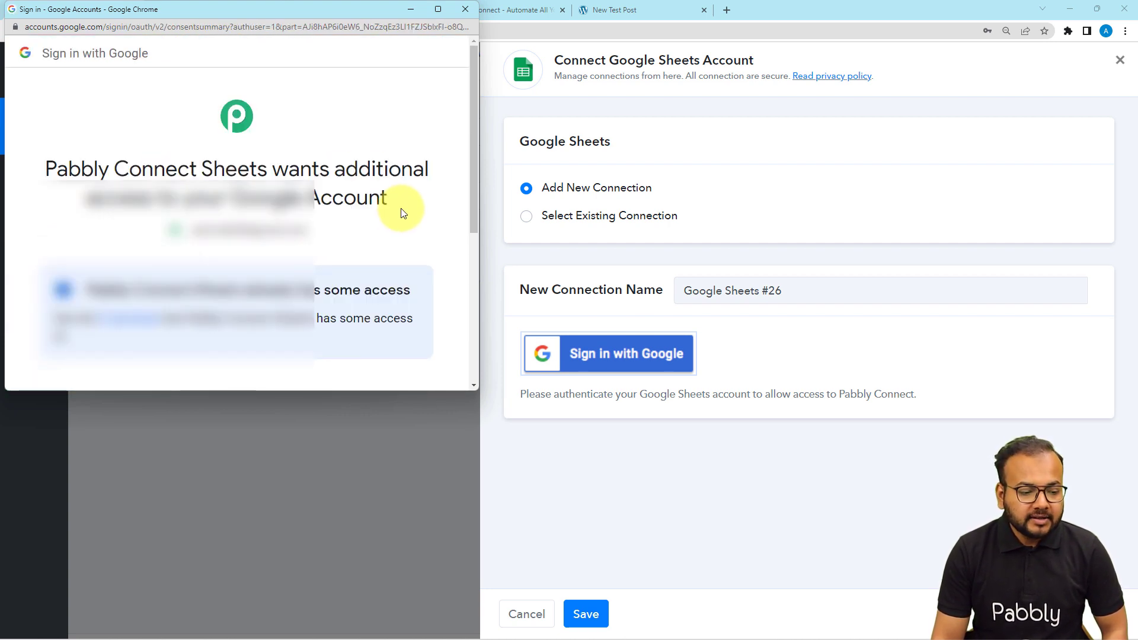
pyautogui.scroll(-4, 402, 210)
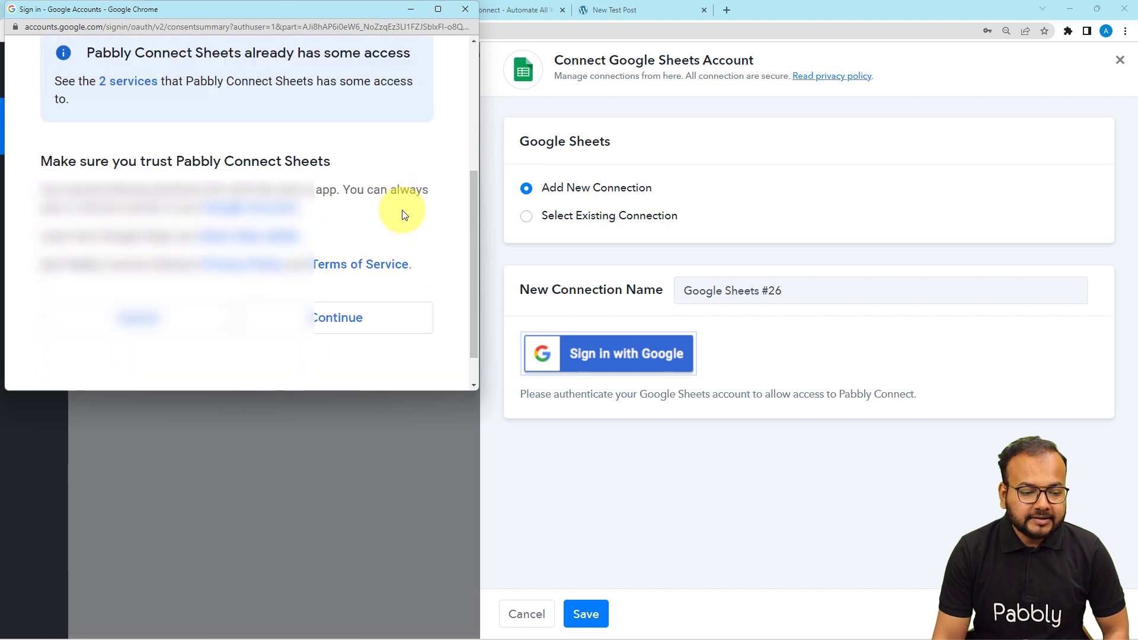
pyautogui.click(378, 322)
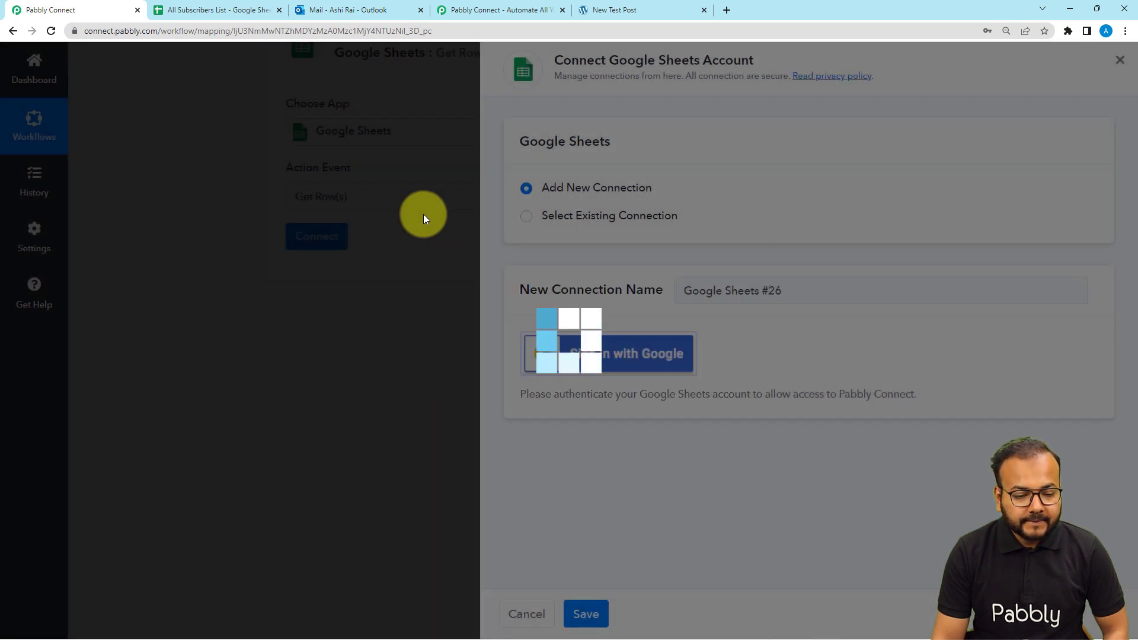
pyautogui.scroll(-2, 201, 135)
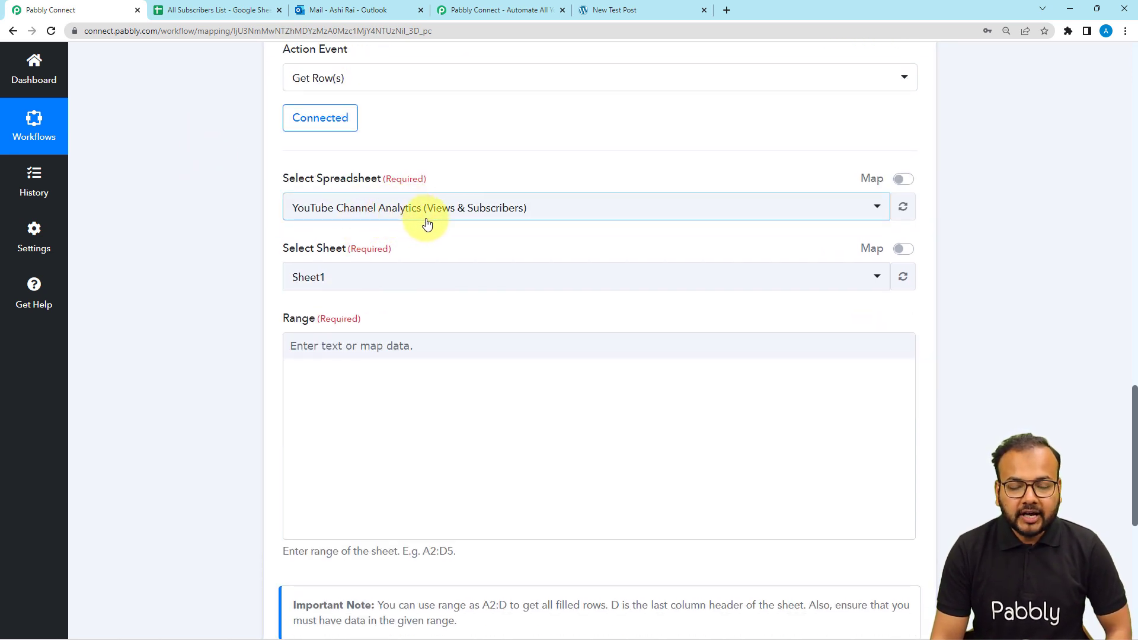
# Select the All Subscribers List spreadsheet after checking its name, filtering the list with 'all'
pyautogui.click(378, 221)
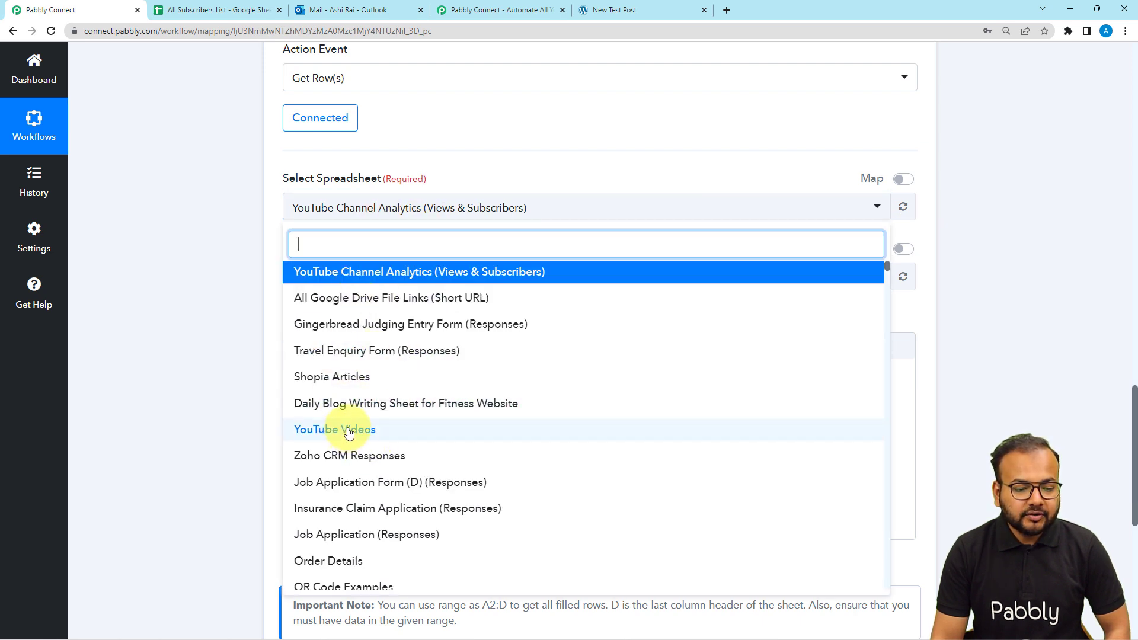
pyautogui.click(222, 115)
pyautogui.click(207, 8)
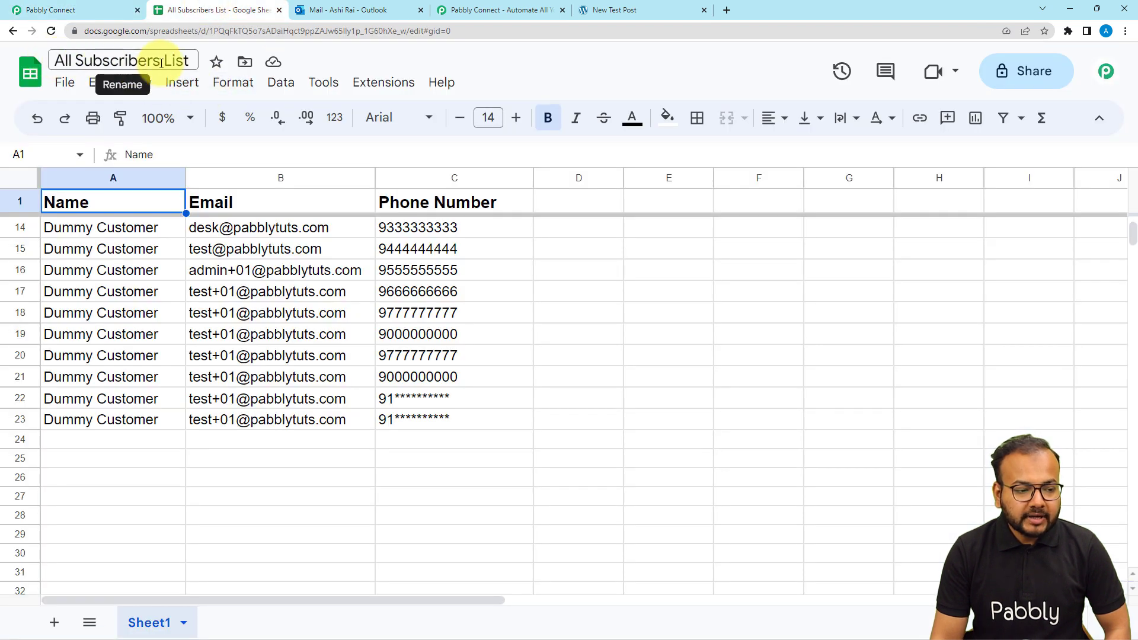
pyautogui.click(84, 8)
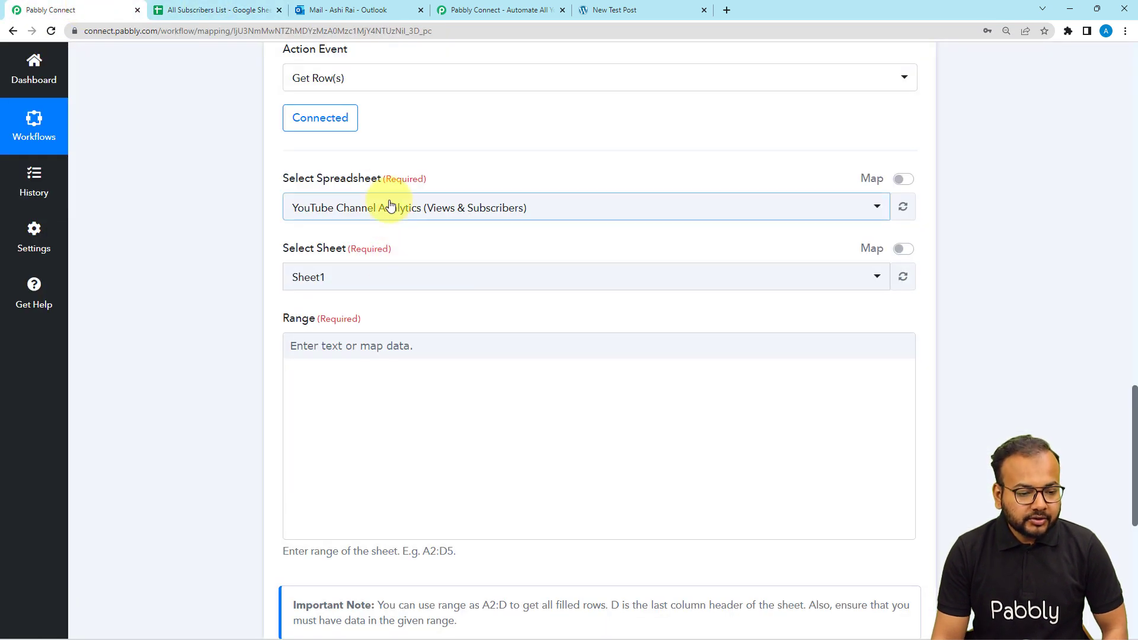
pyautogui.click(390, 205)
pyautogui.click(371, 246)
pyautogui.write('all')
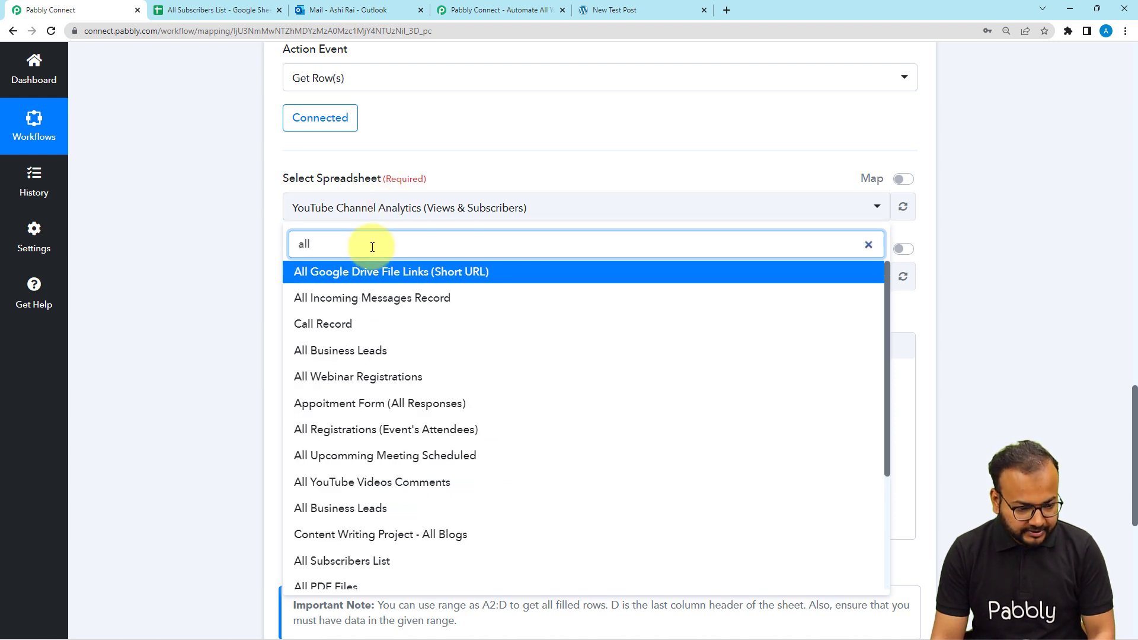
pyautogui.click(323, 560)
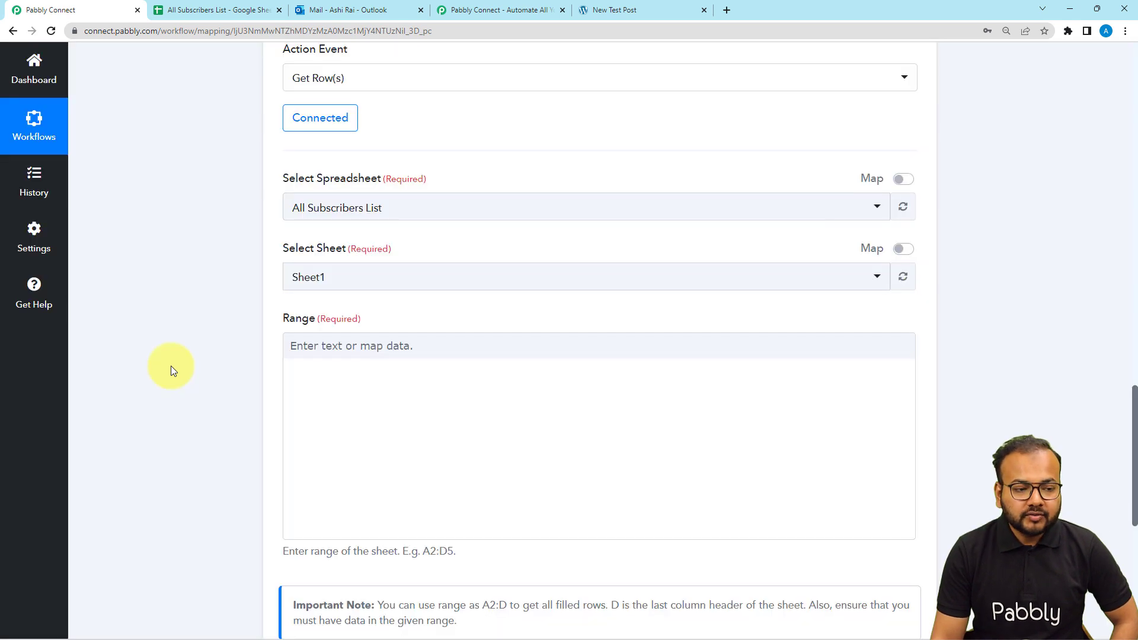
# Choose Sheet1 as the sheet to read, then switch over to the subscriber spreadsheet
pyautogui.click(213, 10)
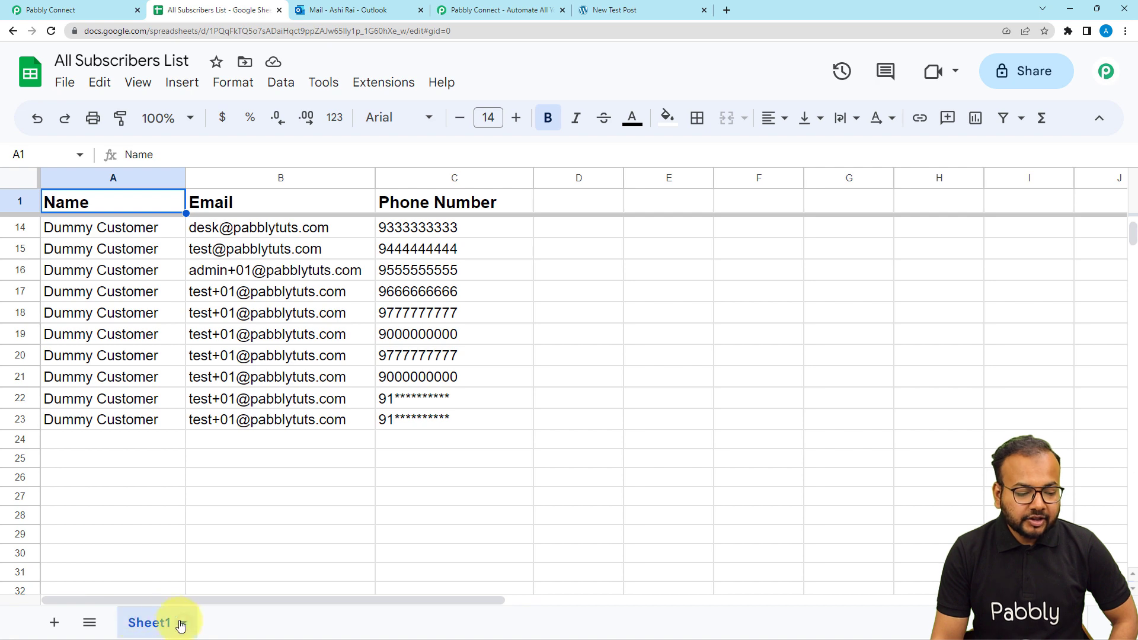
pyautogui.click(89, 10)
pyautogui.click(348, 274)
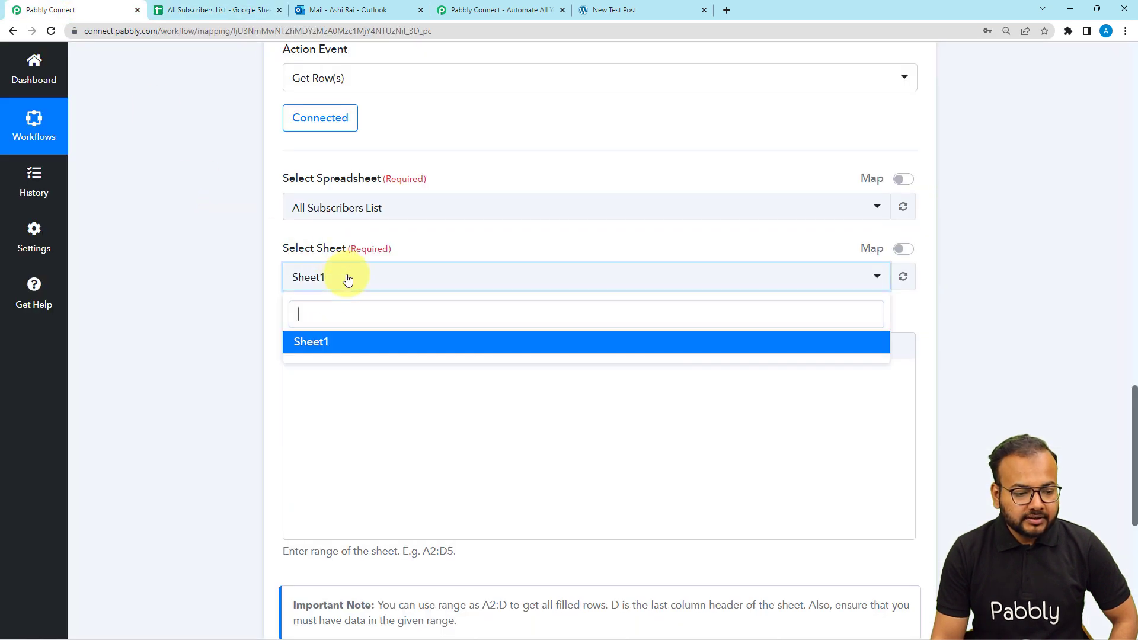
pyautogui.click(322, 343)
pyautogui.scroll(-3, 213, 307)
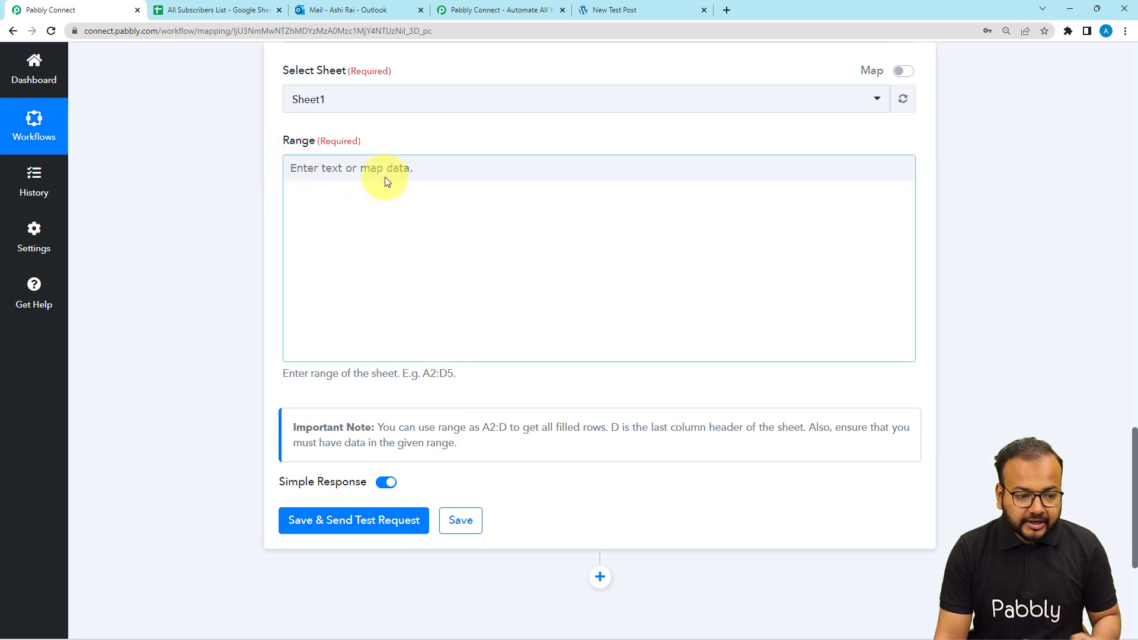
pyautogui.click(240, 10)
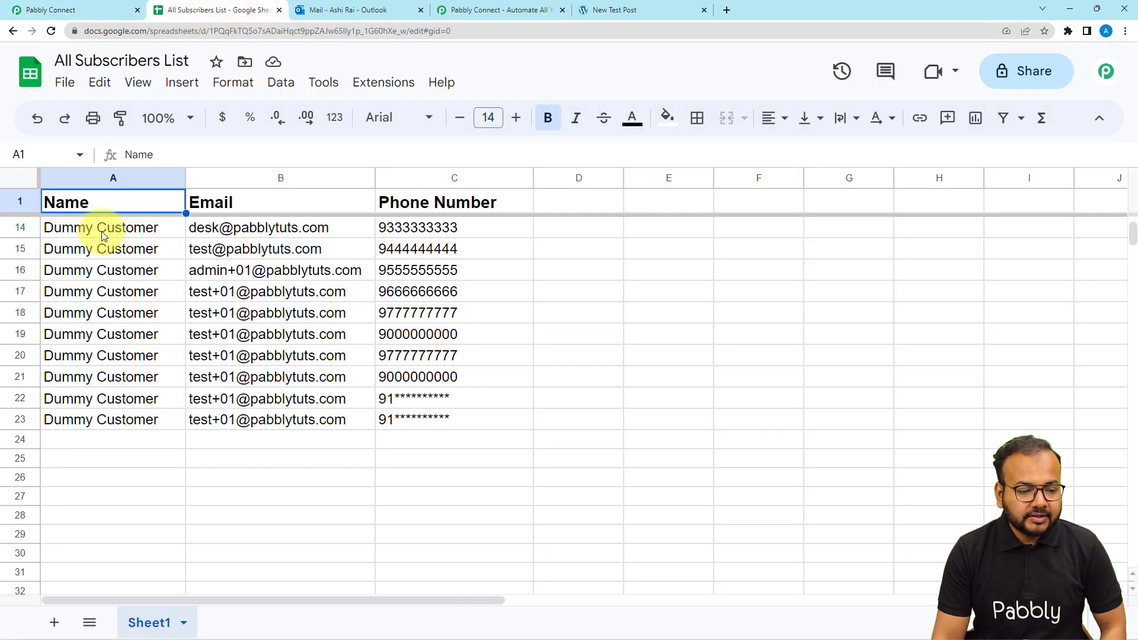
# Fill rows 2–23 with copies of A2:C2's name, email and phone, then return to Pabbly Connect
pyautogui.scroll(3, 102, 236)
pyautogui.scroll(2, 1045, 230)
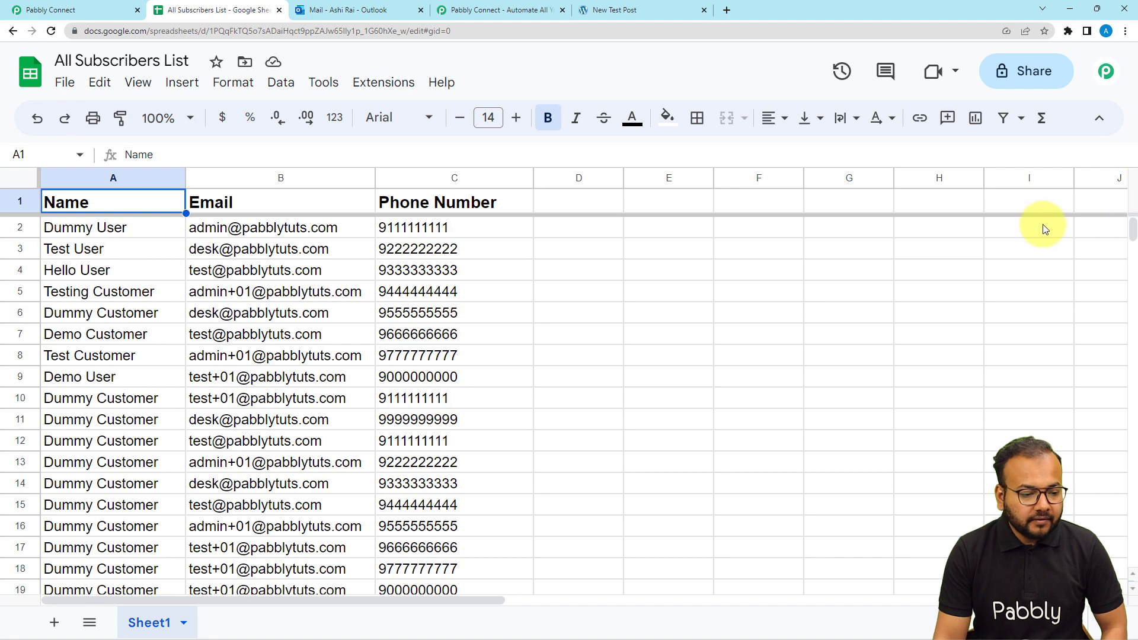
pyautogui.click(73, 228)
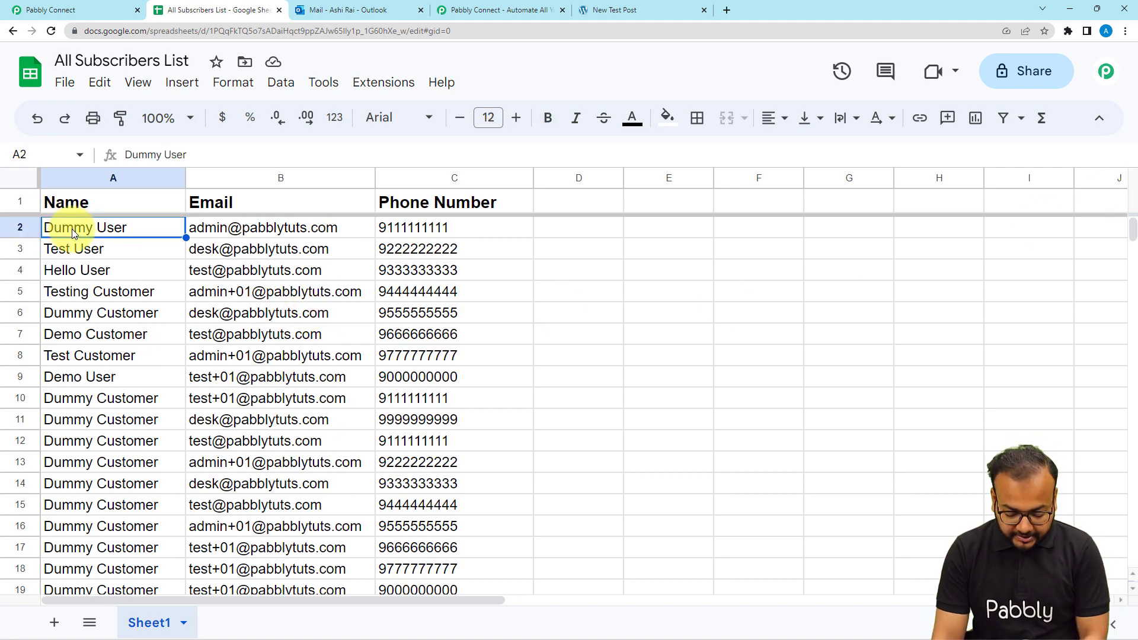
pyautogui.hotkey('shift', 'Right')
pyautogui.hotkey('shift', 'Right')
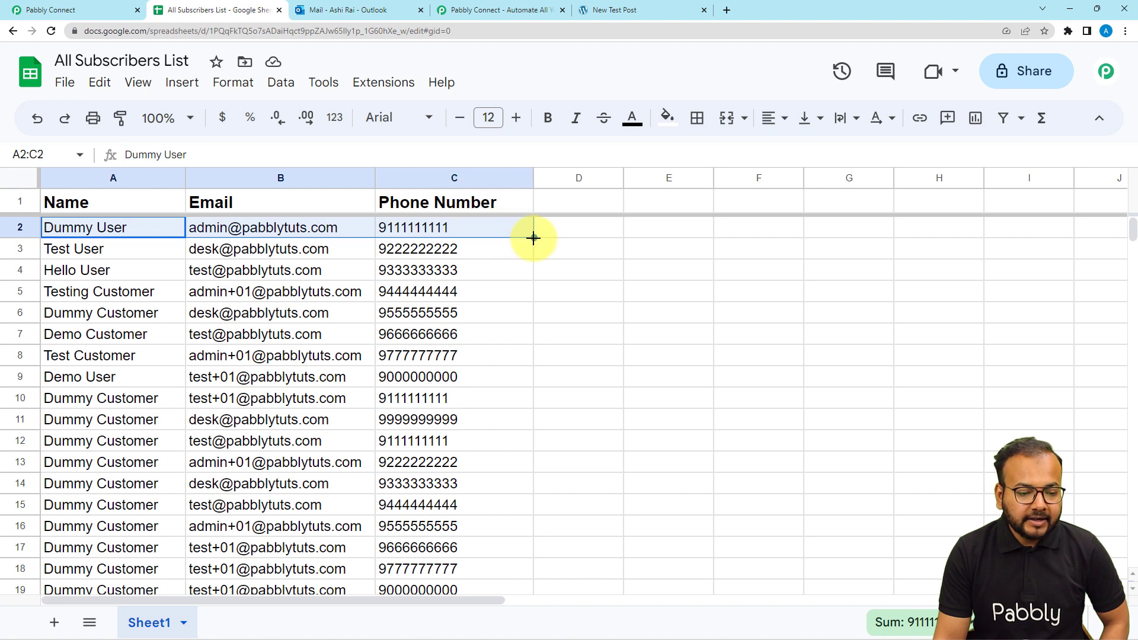
pyautogui.moveTo(534, 238); pyautogui.dragTo(526, 494)
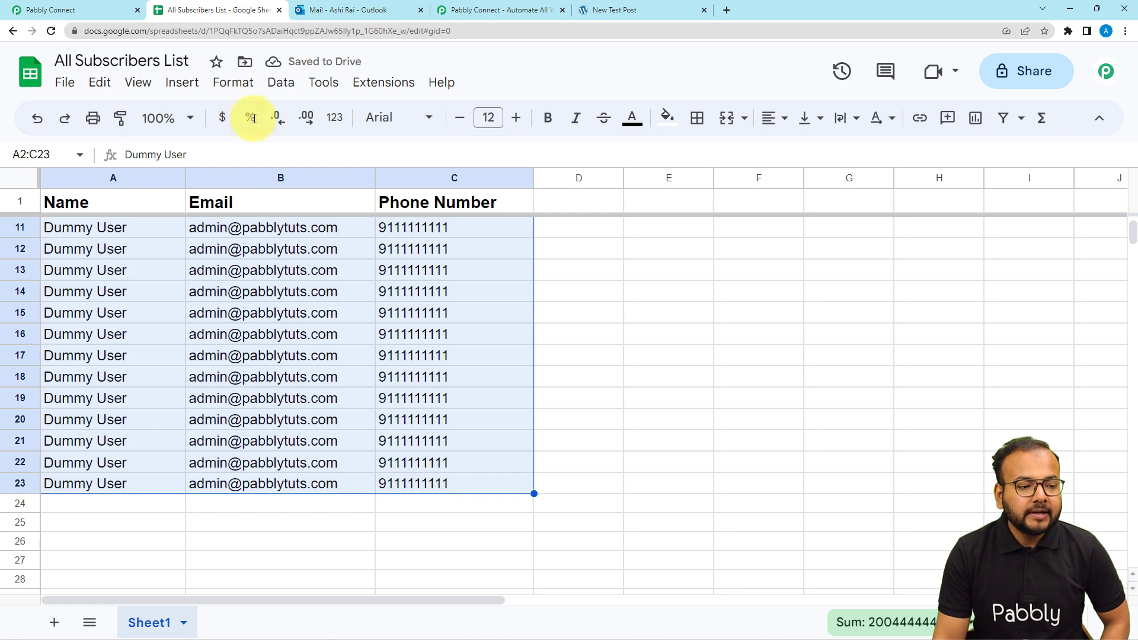
pyautogui.click(77, 10)
# Enter A2:C as the Get Row(s) range so every filled subscriber row is fetched
pyautogui.click(378, 171)
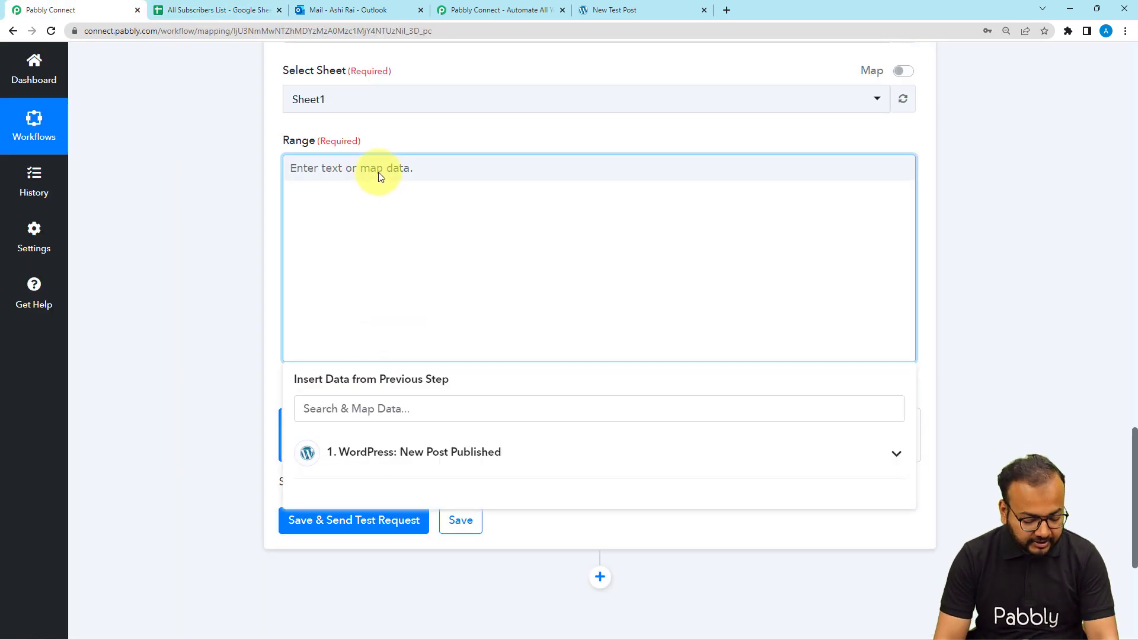
pyautogui.write('A')
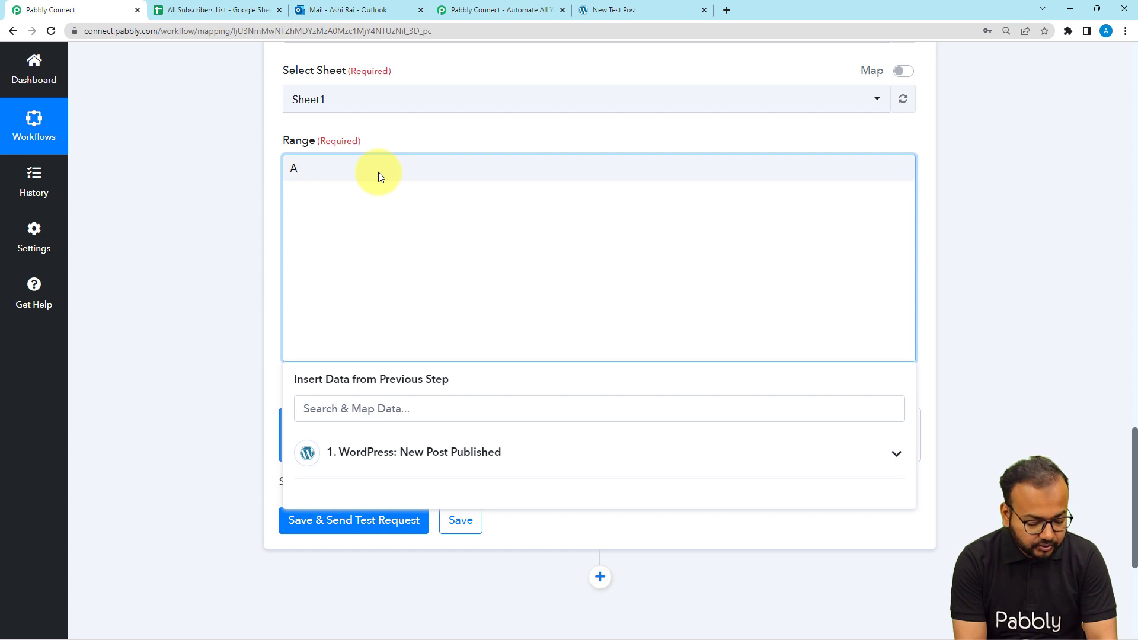
pyautogui.write('2:')
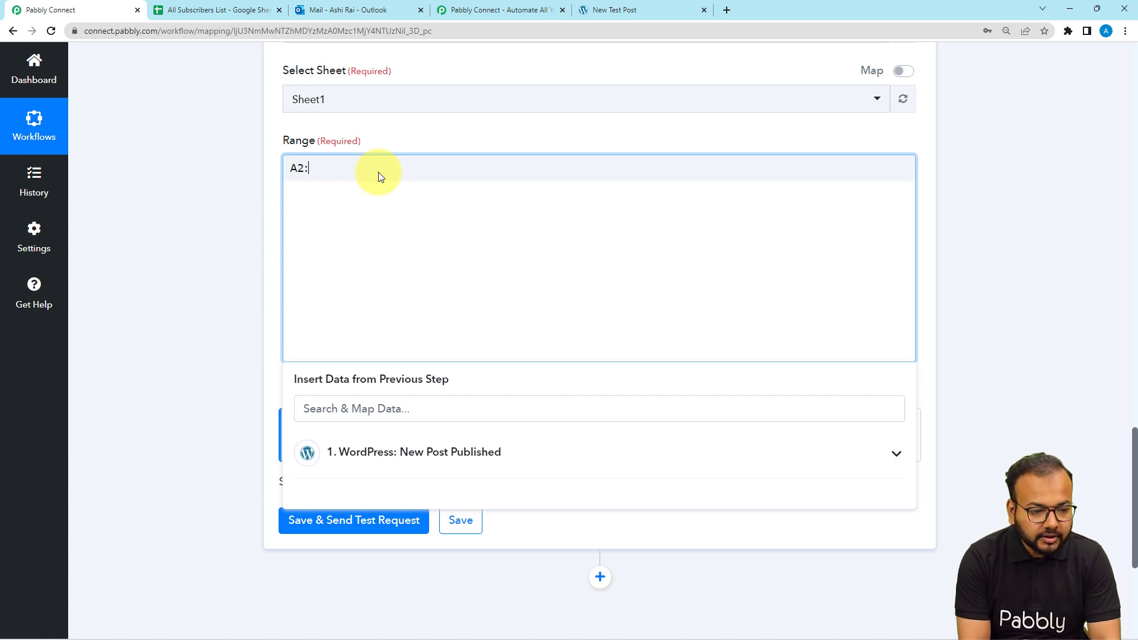
pyautogui.write('C')
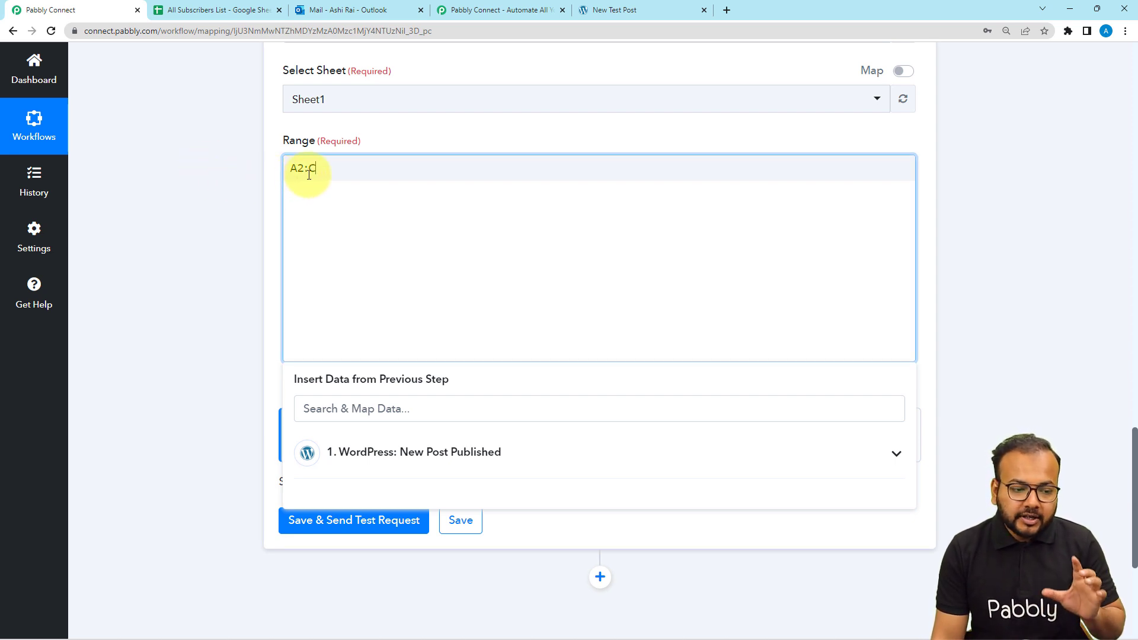
pyautogui.click(224, 171)
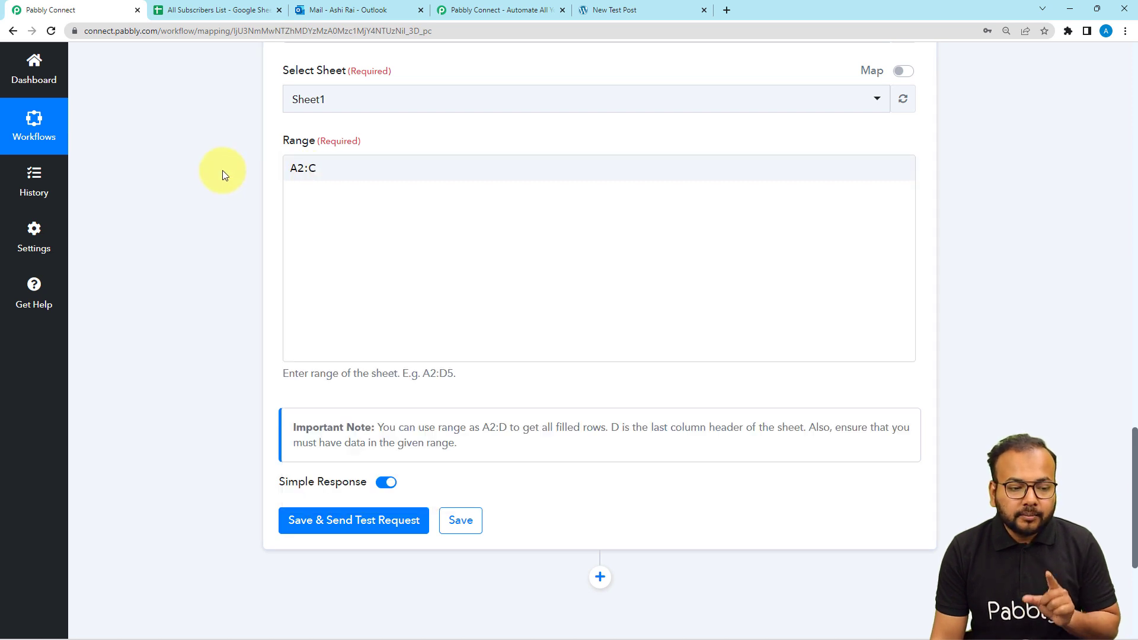
pyautogui.click(290, 185)
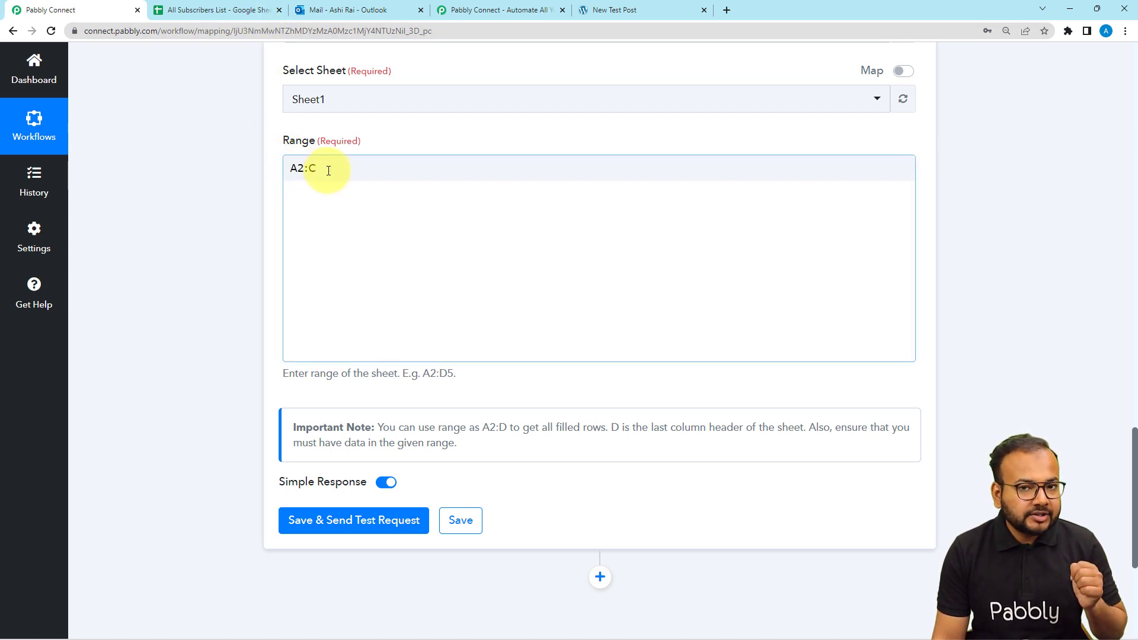
pyautogui.click(165, 180)
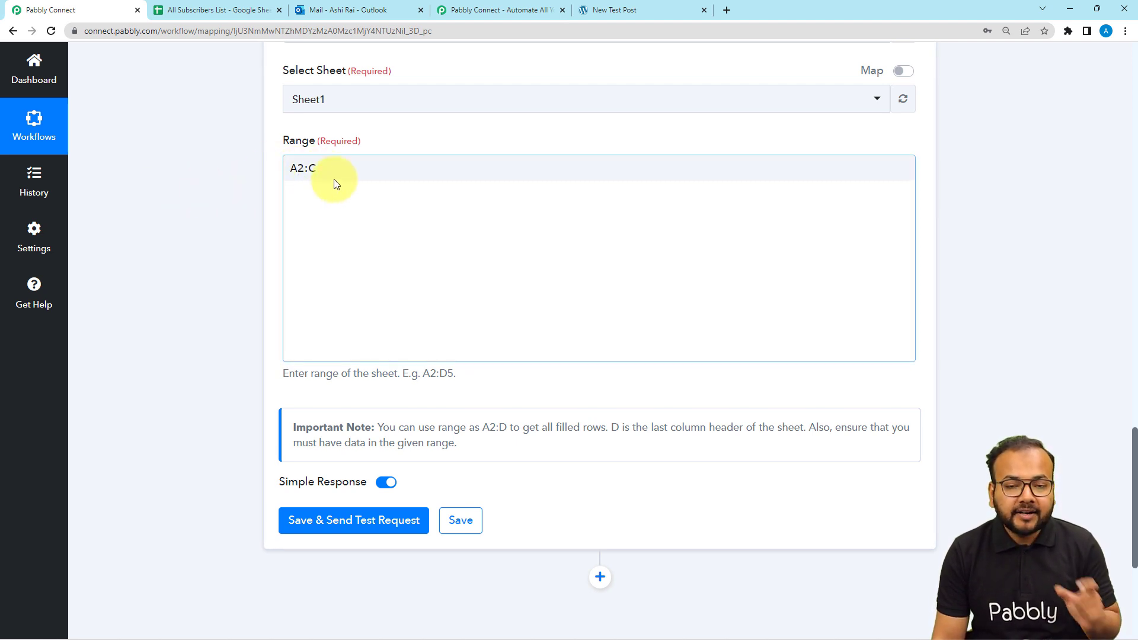
pyautogui.scroll(-1, 298, 185)
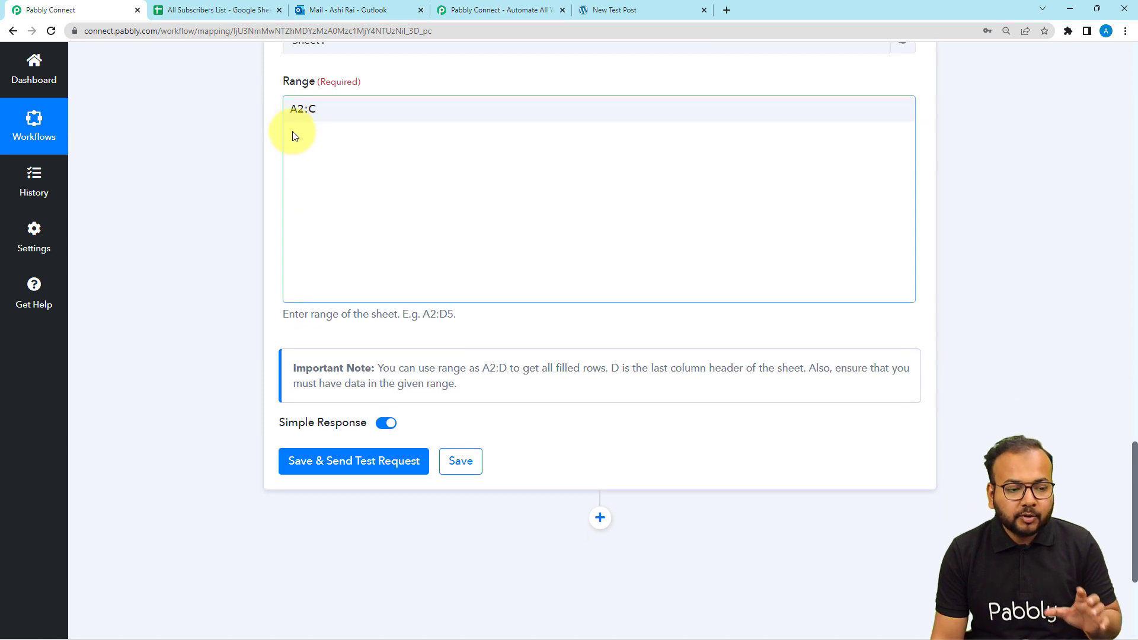
pyautogui.scroll(-2, 215, 181)
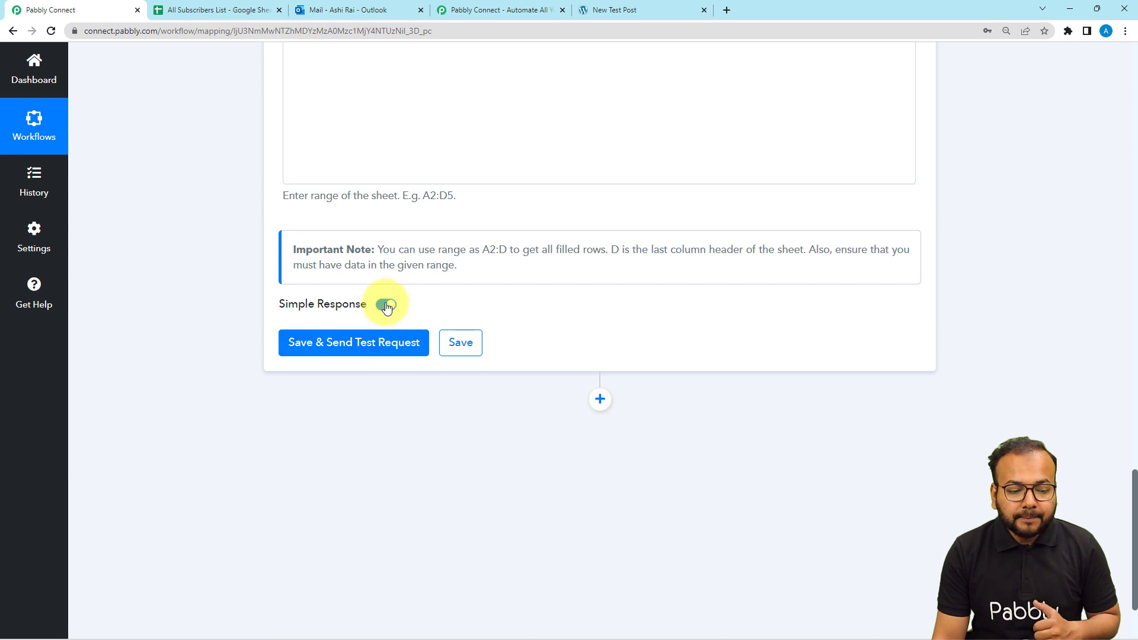
# Turn off Simple Response and send a test request for the Get Row(s) step
pyautogui.click(384, 305)
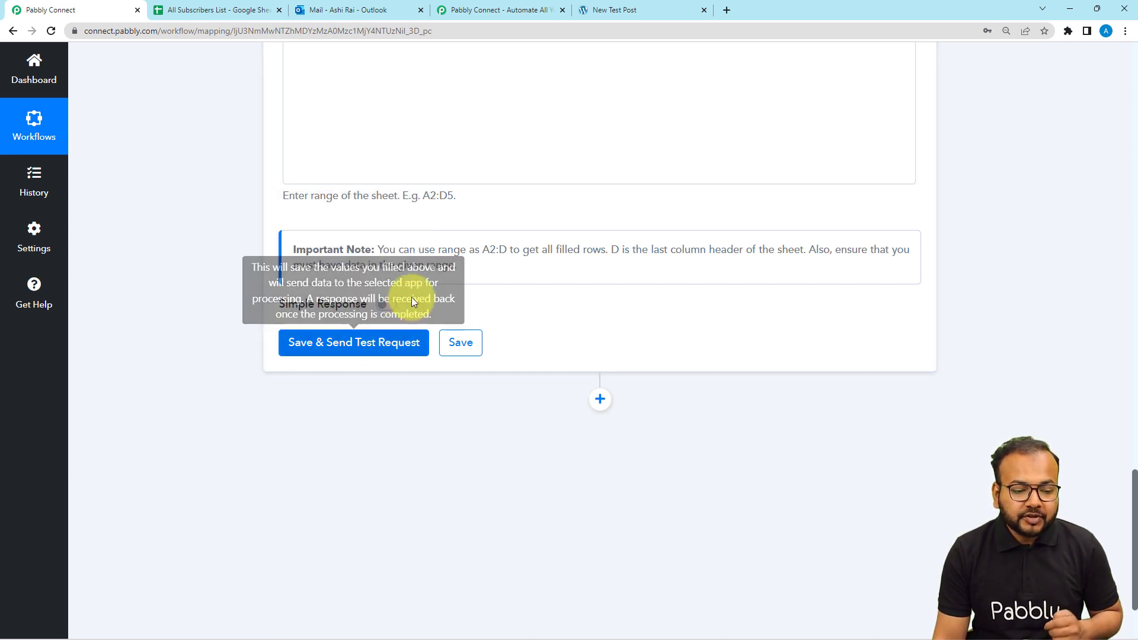
pyautogui.click(331, 355)
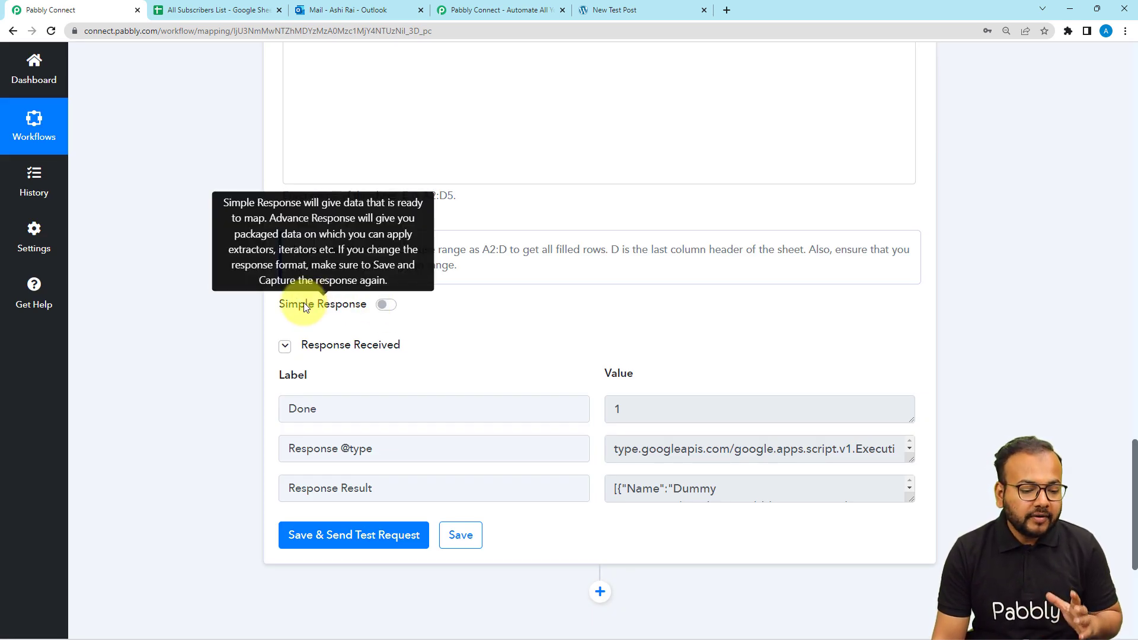
pyautogui.scroll(-2, 303, 305)
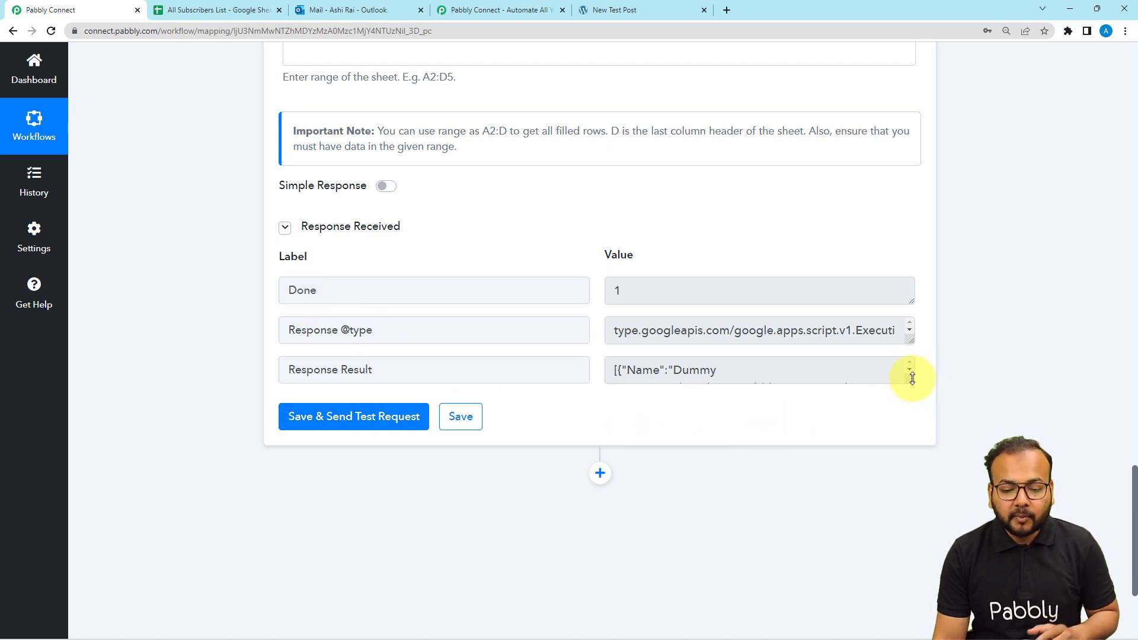
# Enlarge the Response Result box and scroll through the returned Name, Email and Phone Number rows
pyautogui.moveTo(912, 378); pyautogui.dragTo(911, 589)
pyautogui.scroll(-2, 662, 425)
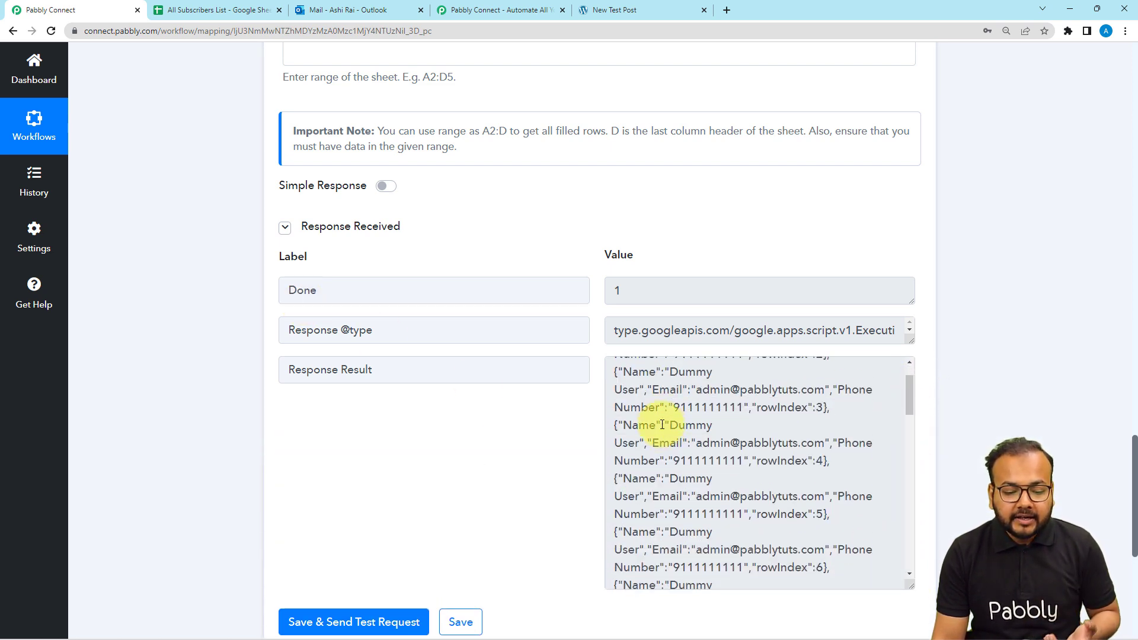
pyautogui.scroll(-6, 662, 425)
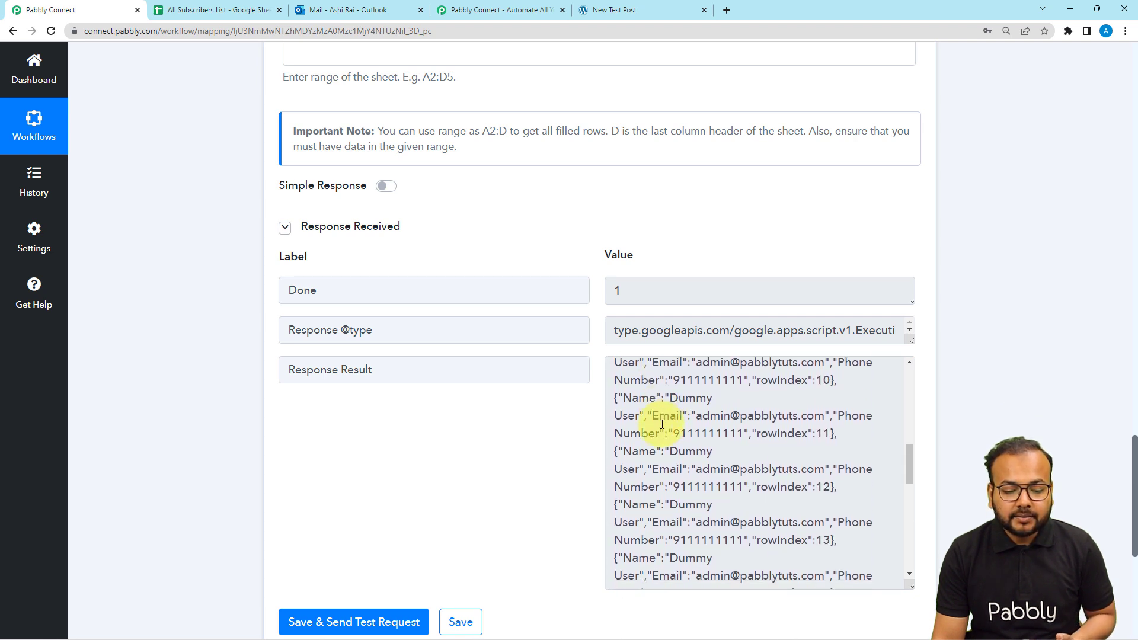
pyautogui.scroll(-1, 175, 301)
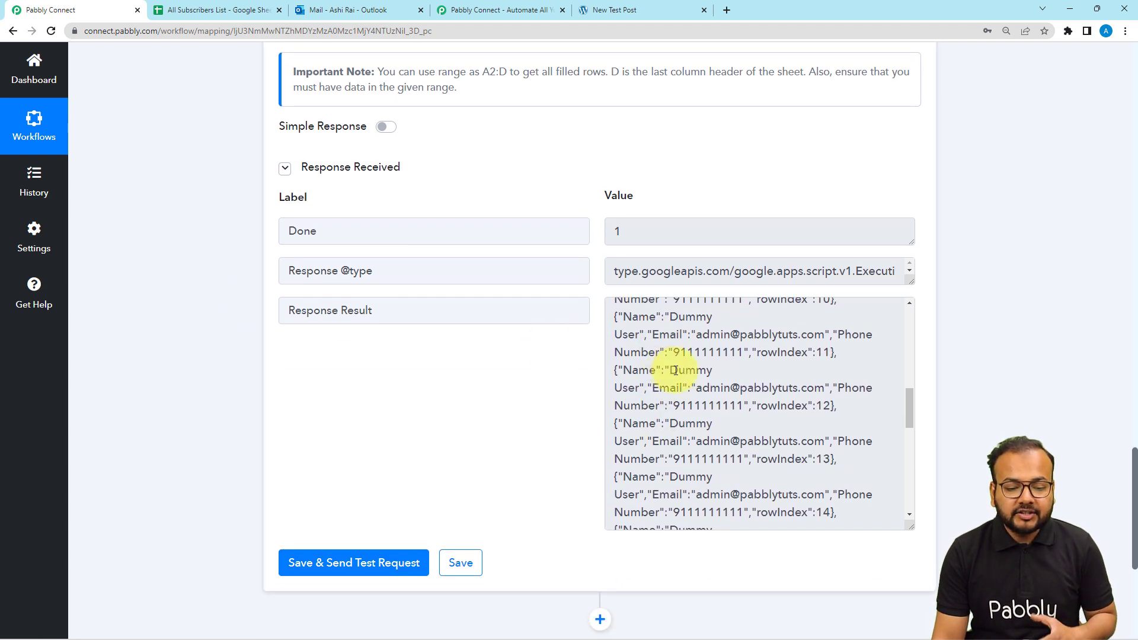
pyautogui.scroll(-1, 694, 374)
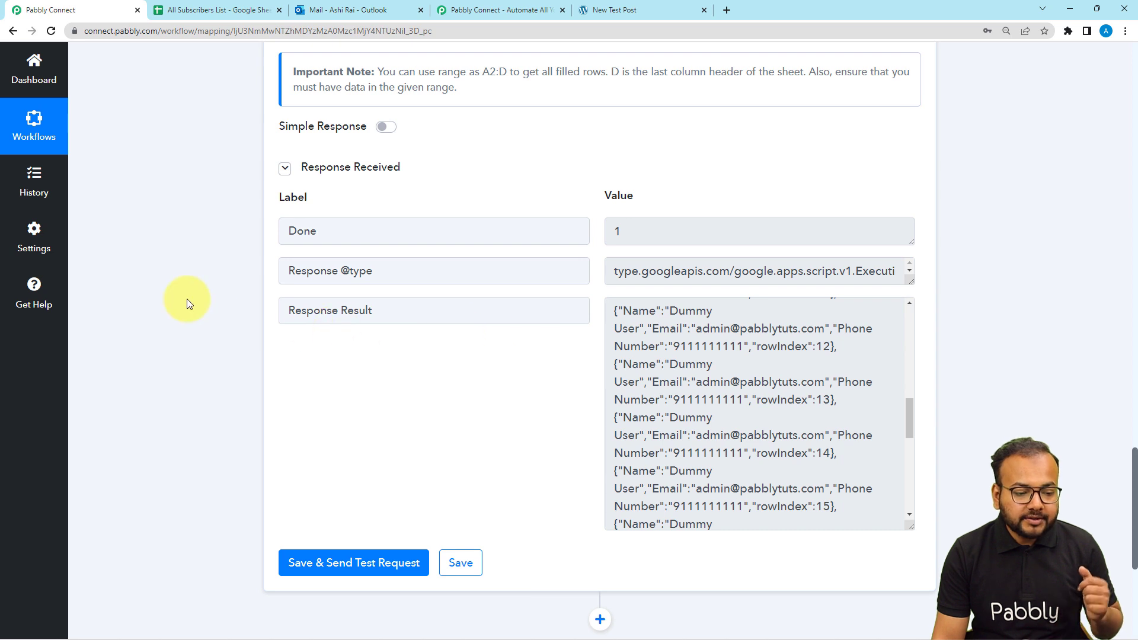
pyautogui.scroll(-4, 187, 299)
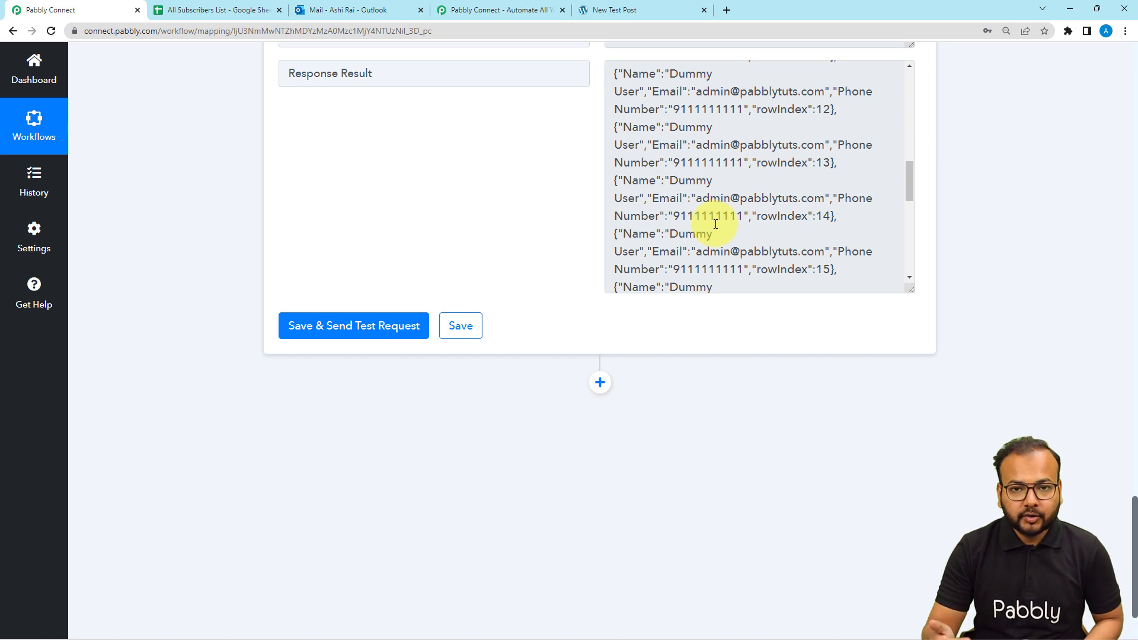
pyautogui.scroll(-2, 716, 224)
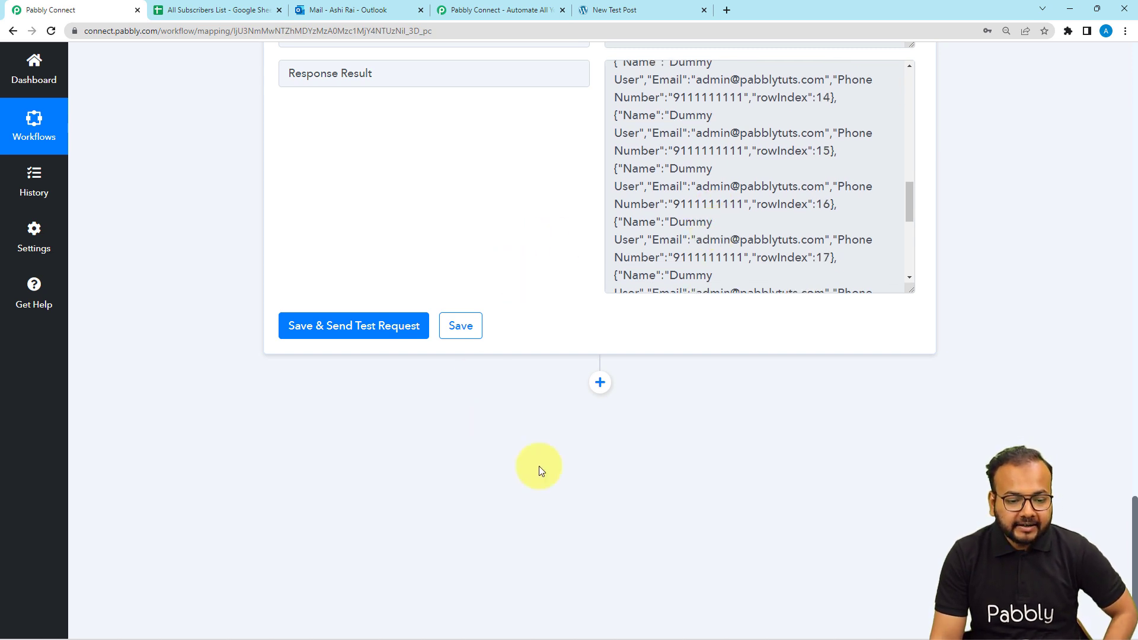
# Add an Iterator by Pabbly step over '2. Response Result []' and test it
pyautogui.click(599, 383)
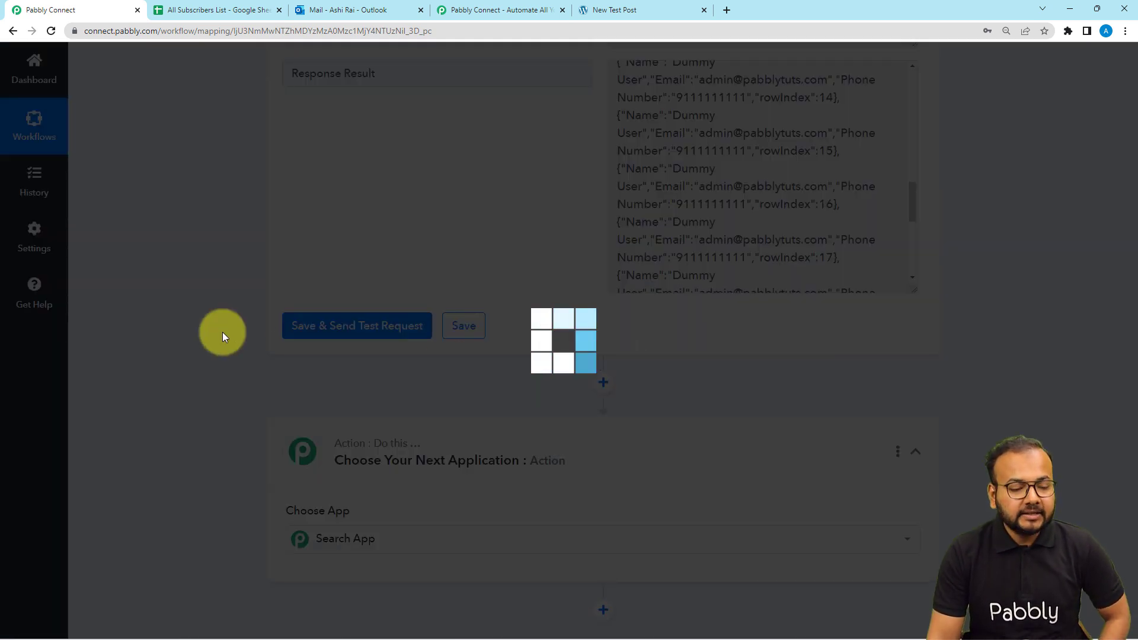
pyautogui.scroll(-3, 222, 337)
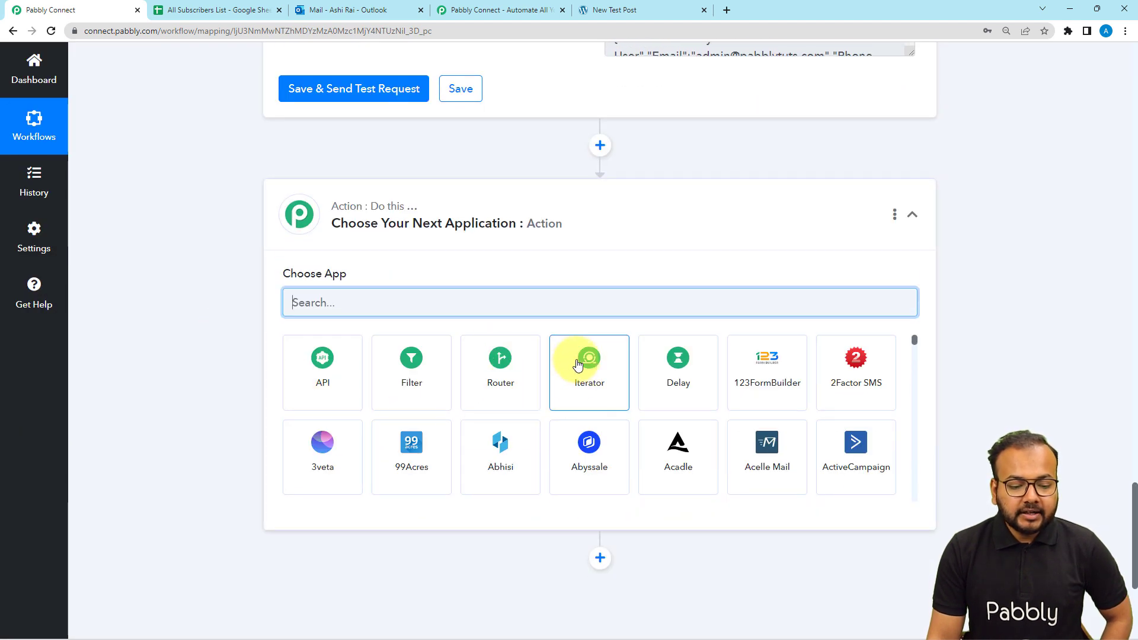
pyautogui.click(589, 381)
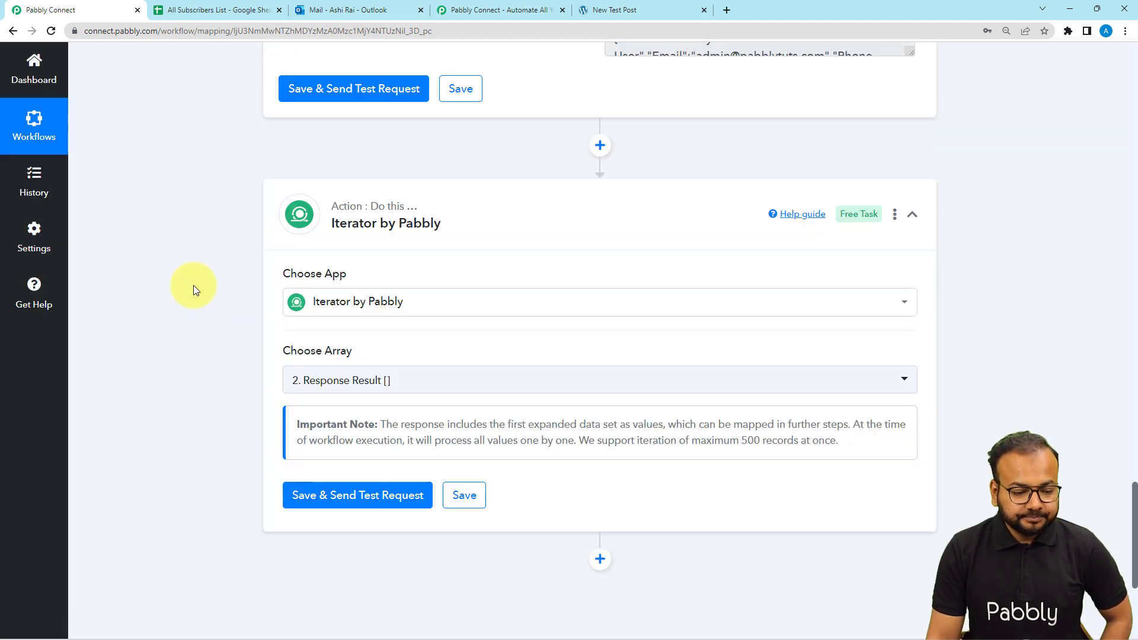
pyautogui.scroll(-2, 357, 298)
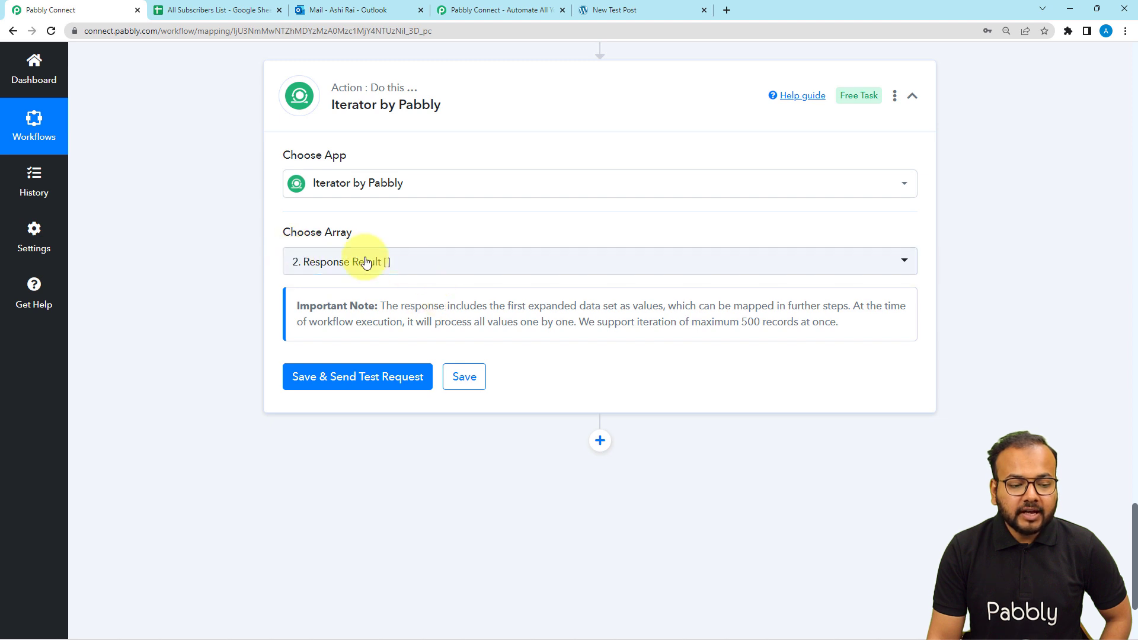
pyautogui.scroll(8, 399, 274)
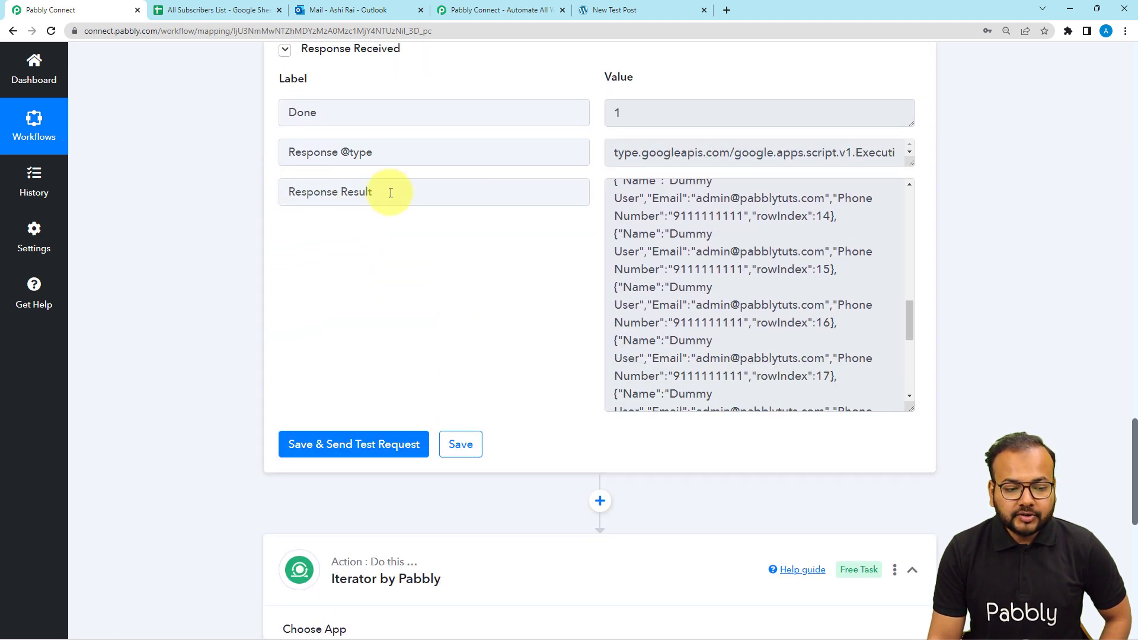
pyautogui.scroll(-2, 234, 234)
pyautogui.scroll(-7, 233, 230)
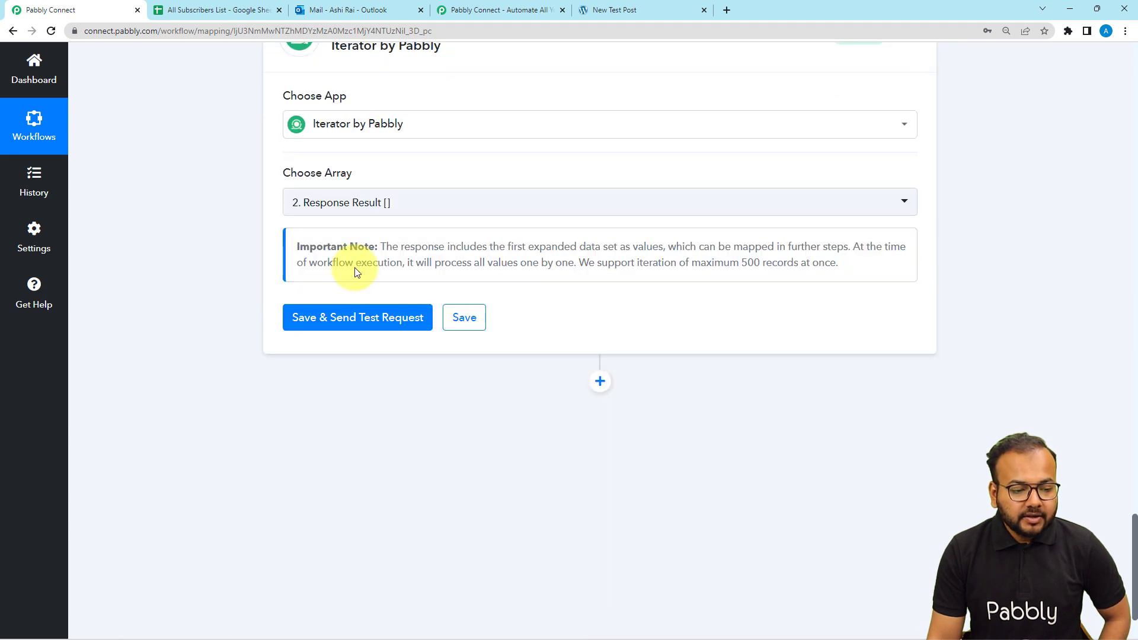
pyautogui.click(377, 203)
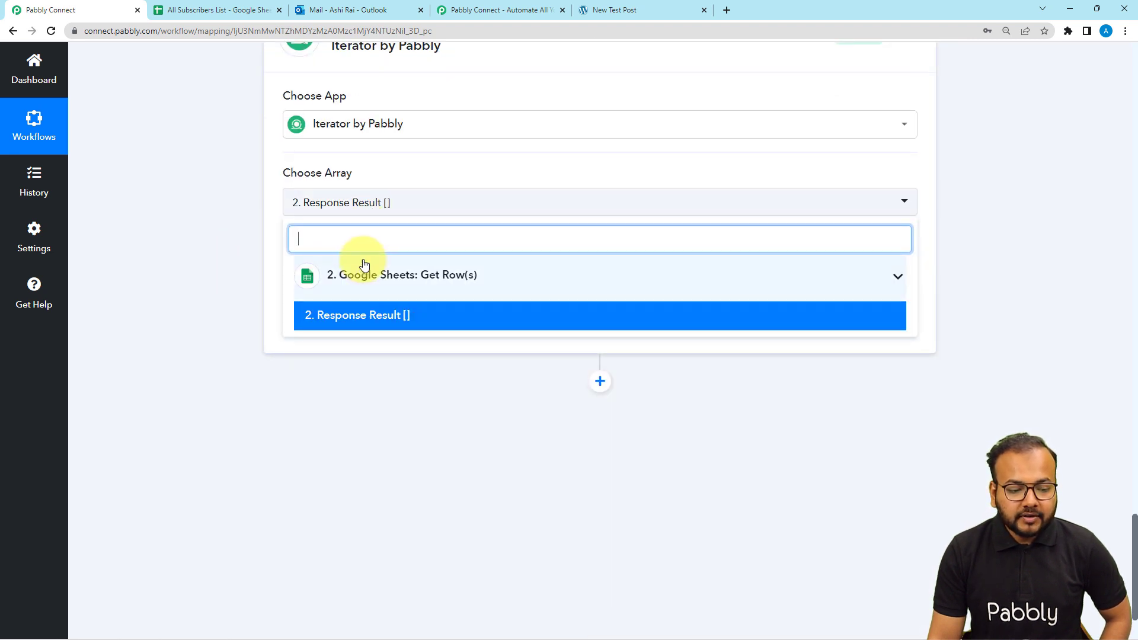
pyautogui.click(350, 324)
pyautogui.click(329, 317)
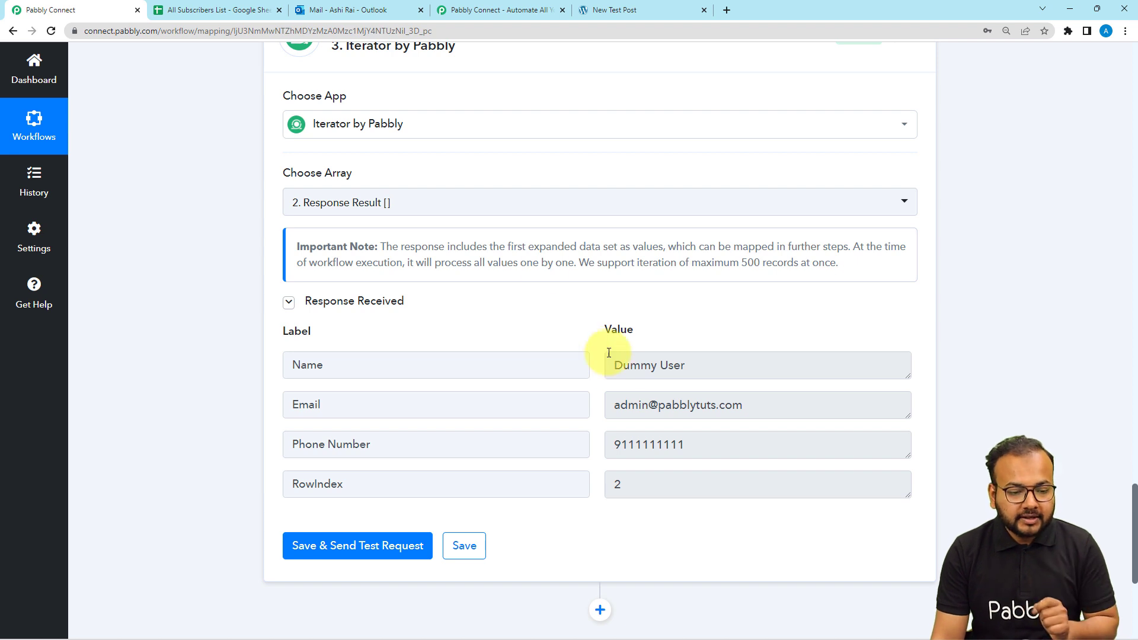
# Compare against the spreadsheet rows, then scroll through the Iterator's test response for row 2 (Dummy User)
pyautogui.click(219, 9)
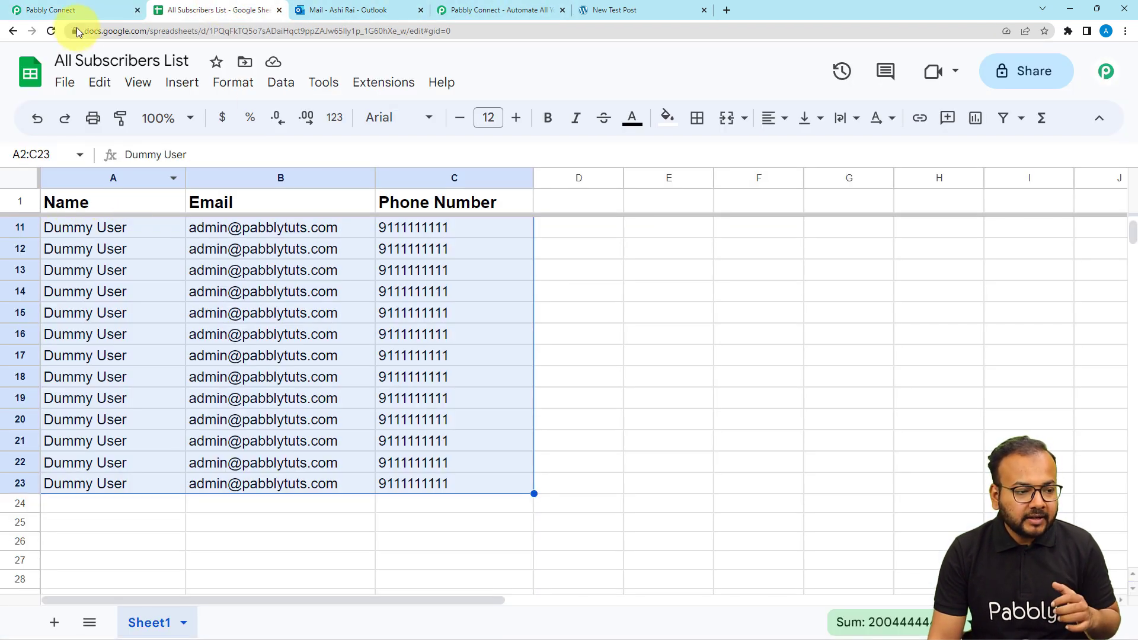
pyautogui.click(65, 10)
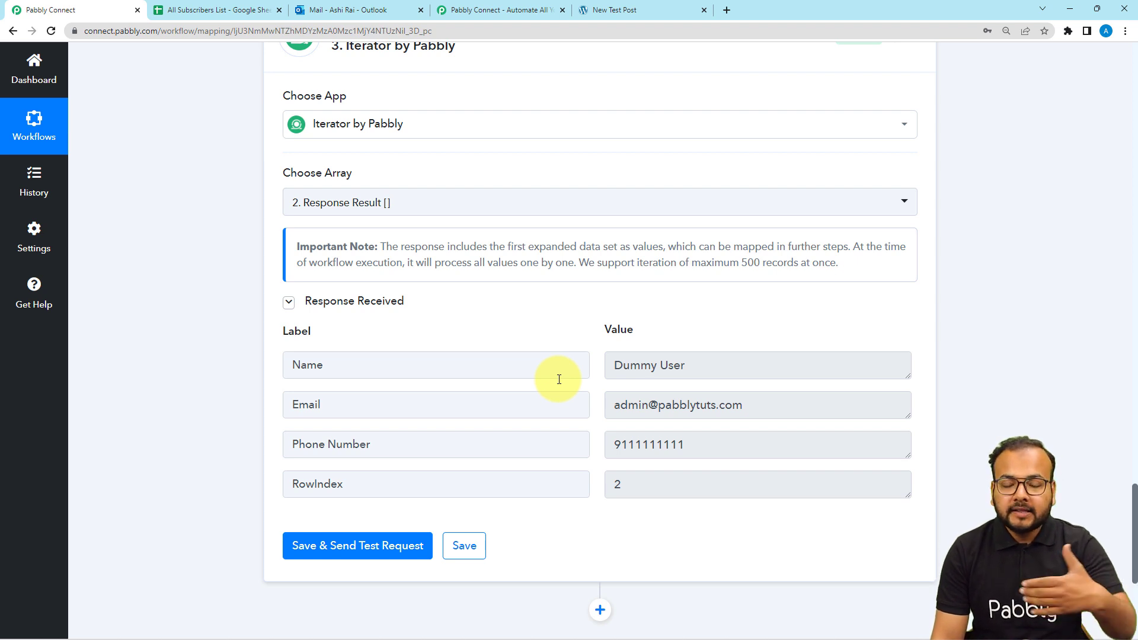
pyautogui.scroll(-5, 247, 396)
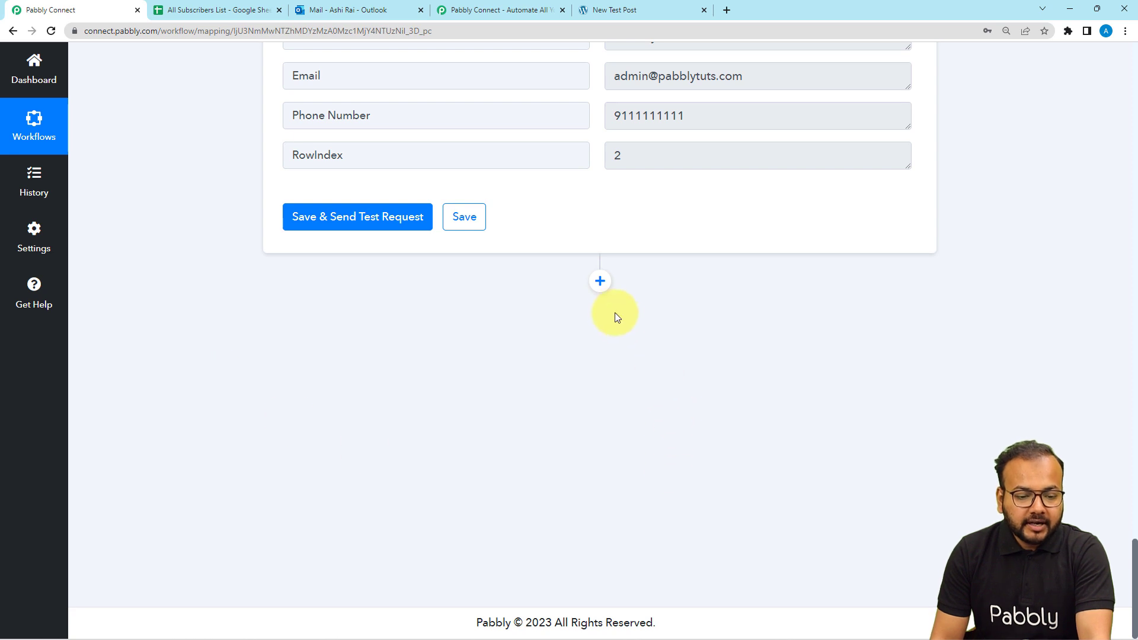
# Add a Microsoft Office 365 action, found via 'micr', with the Send Mail event, and begin connecting
pyautogui.click(599, 281)
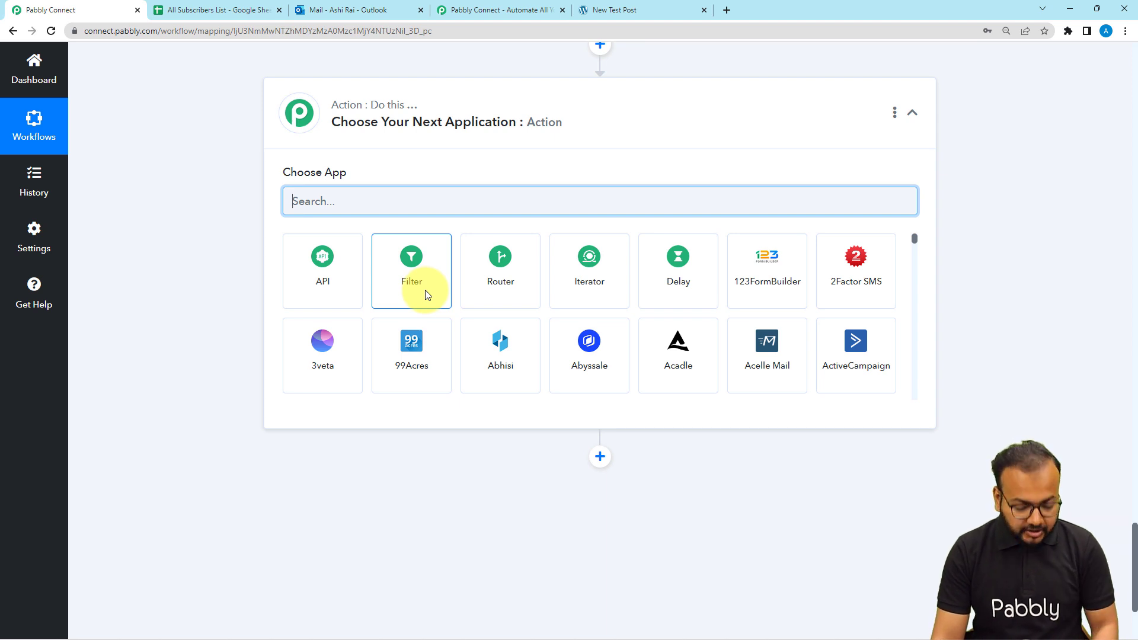
pyautogui.write('mi')
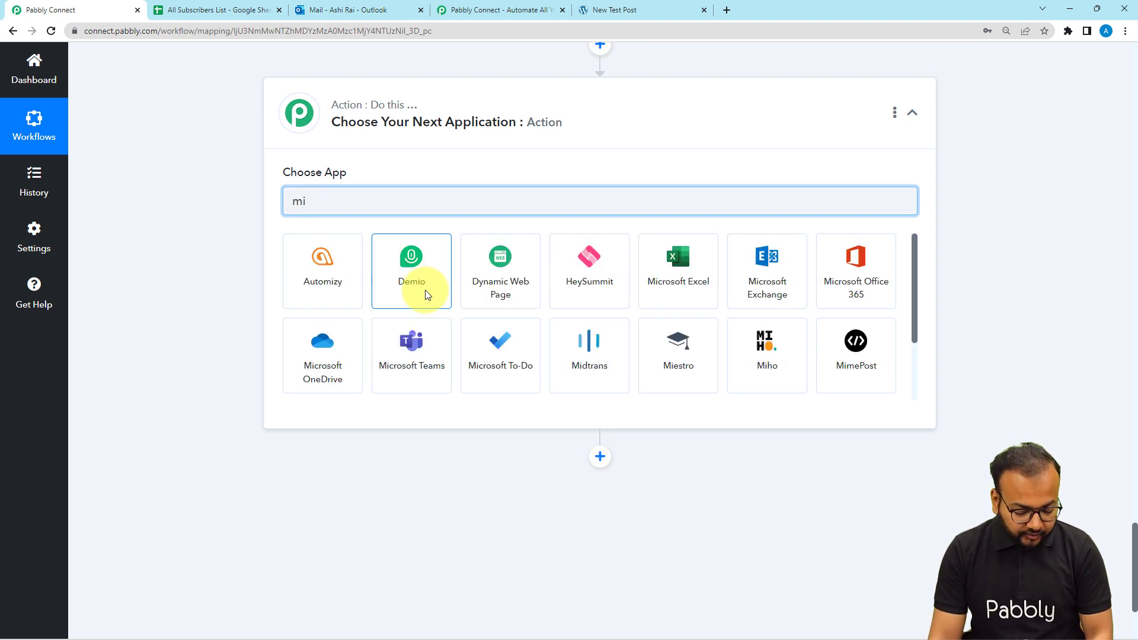
pyautogui.write('cr')
pyautogui.click(505, 288)
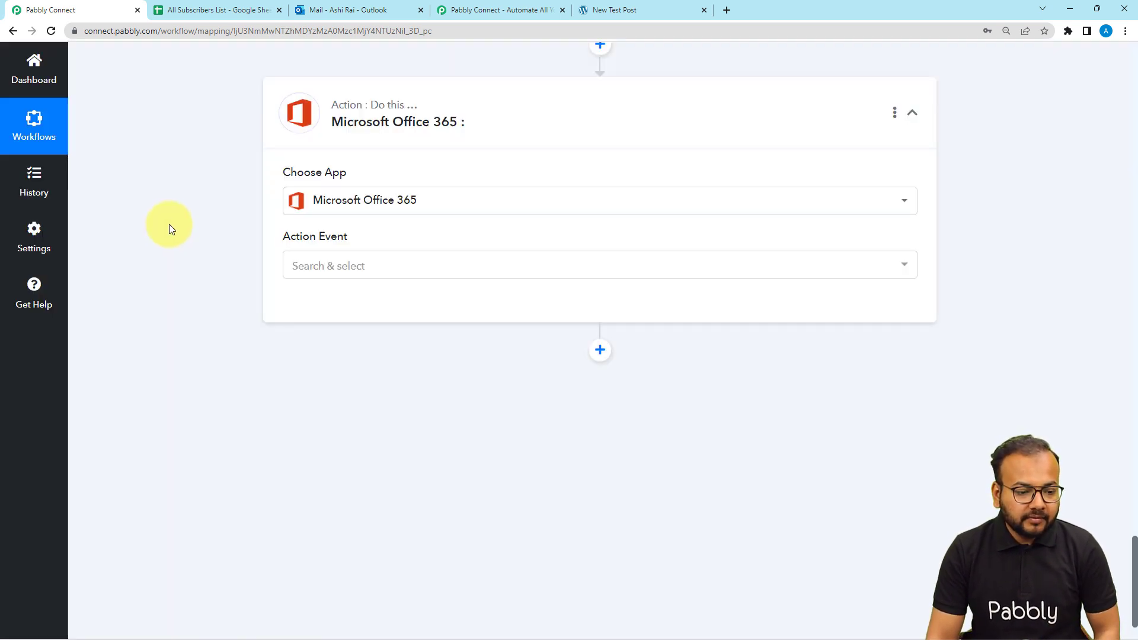
pyautogui.scroll(-1, 172, 231)
pyautogui.click(317, 204)
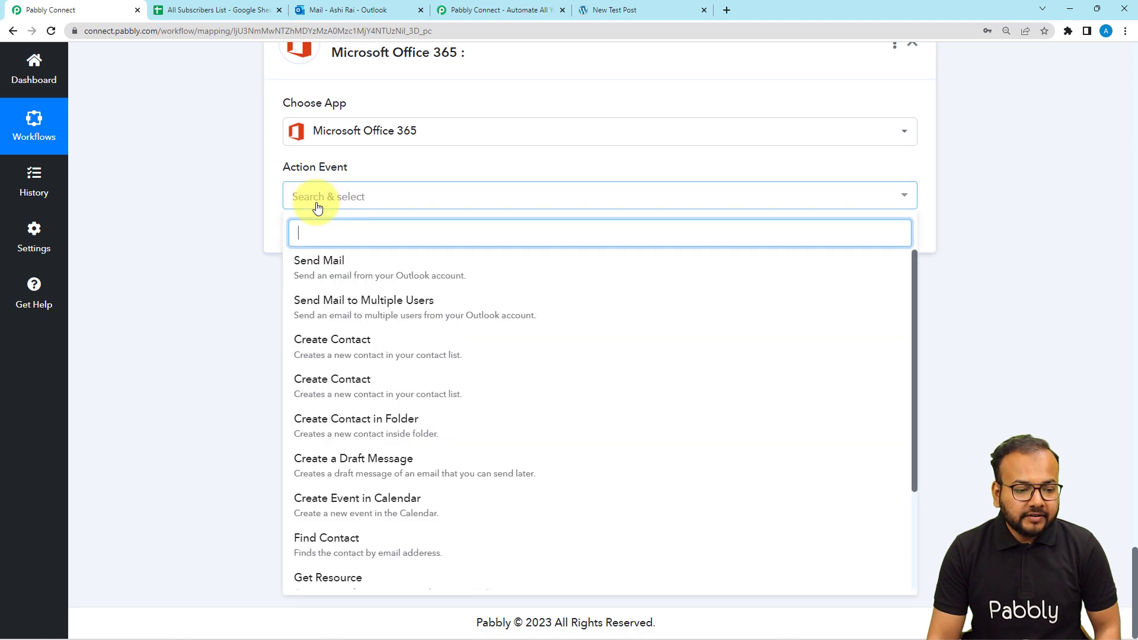
pyautogui.click(315, 261)
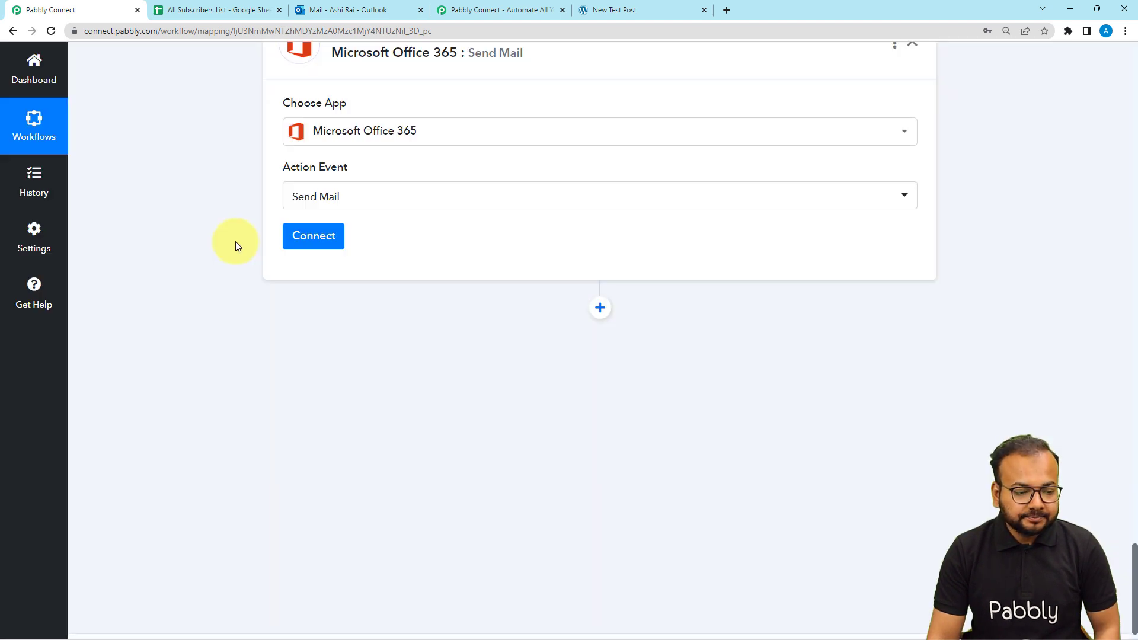
pyautogui.click(302, 236)
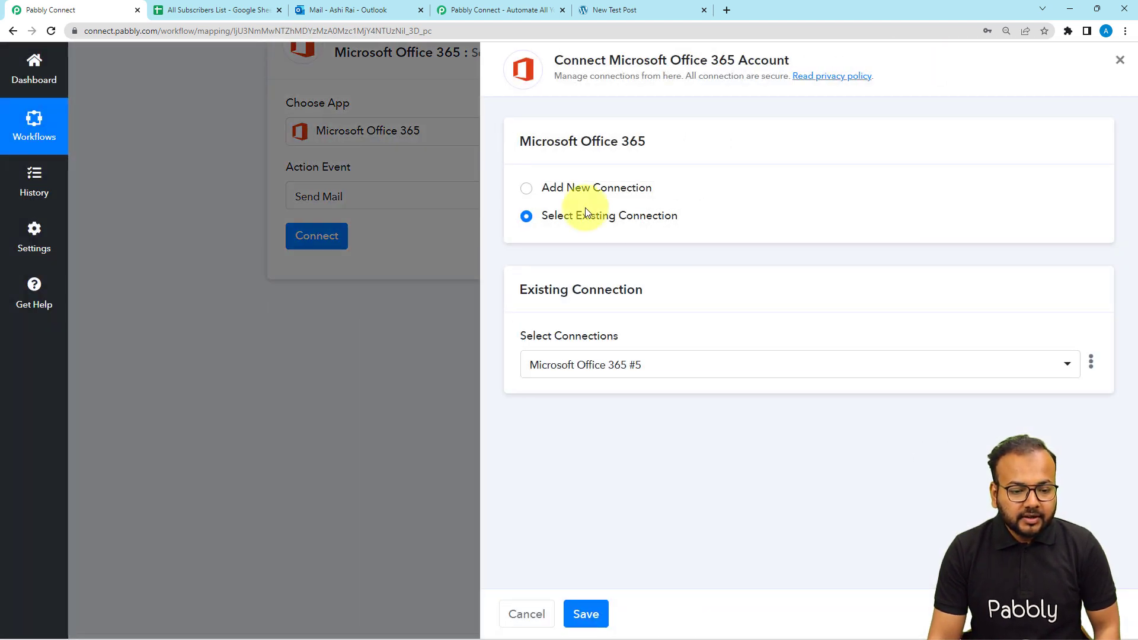
# Create a new Office 365 connection and approve Pabbly Connect's access in the Microsoft consent popup
pyautogui.click(527, 187)
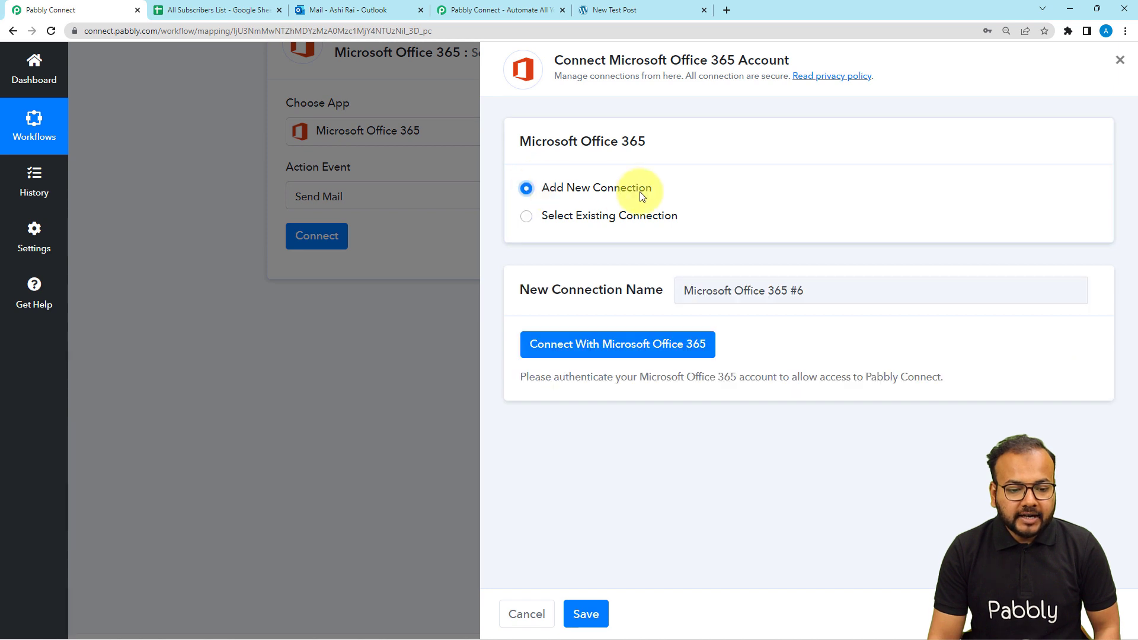
pyautogui.click(627, 355)
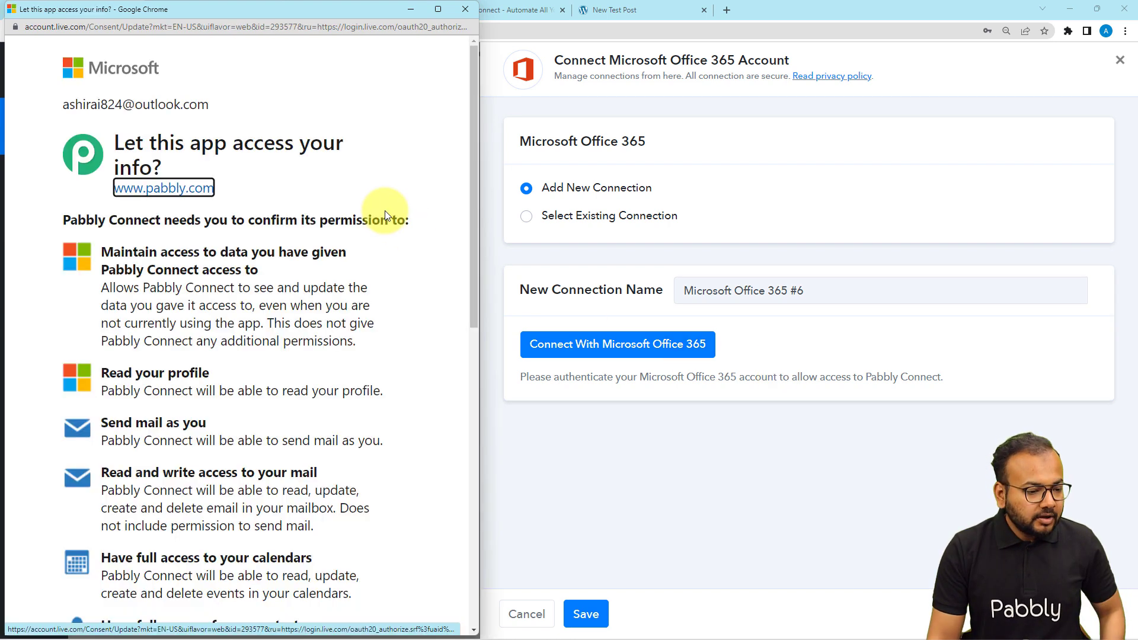
pyautogui.scroll(-6, 386, 211)
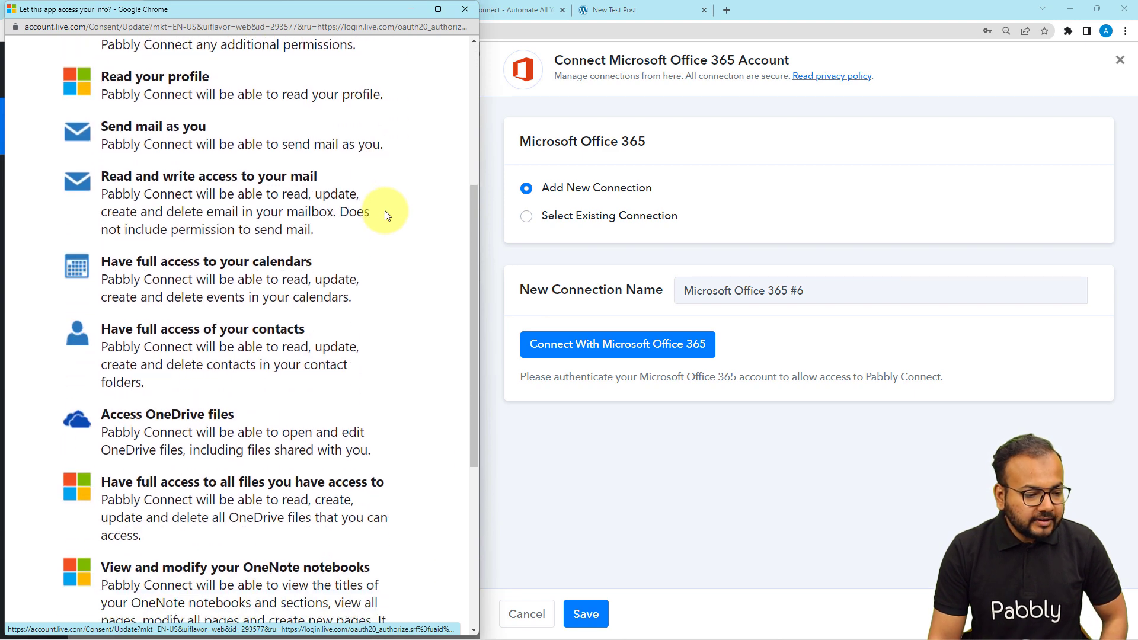
pyautogui.scroll(-3, 386, 213)
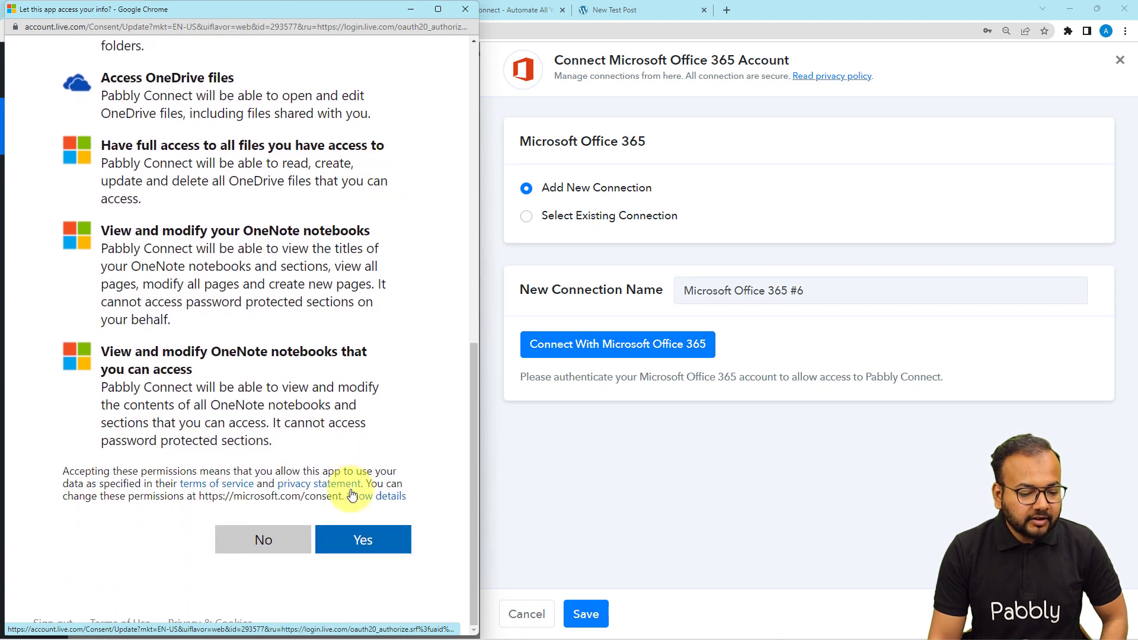
pyautogui.click(366, 539)
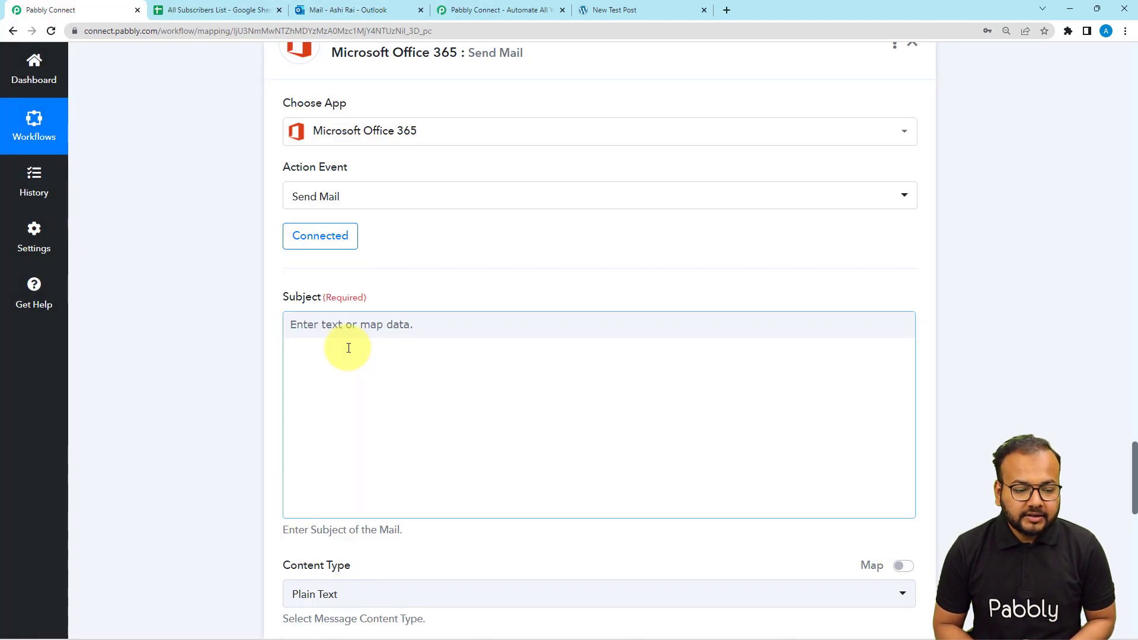
# Set the email subject to 'New Post on our Website'
pyautogui.scroll(-2, 158, 264)
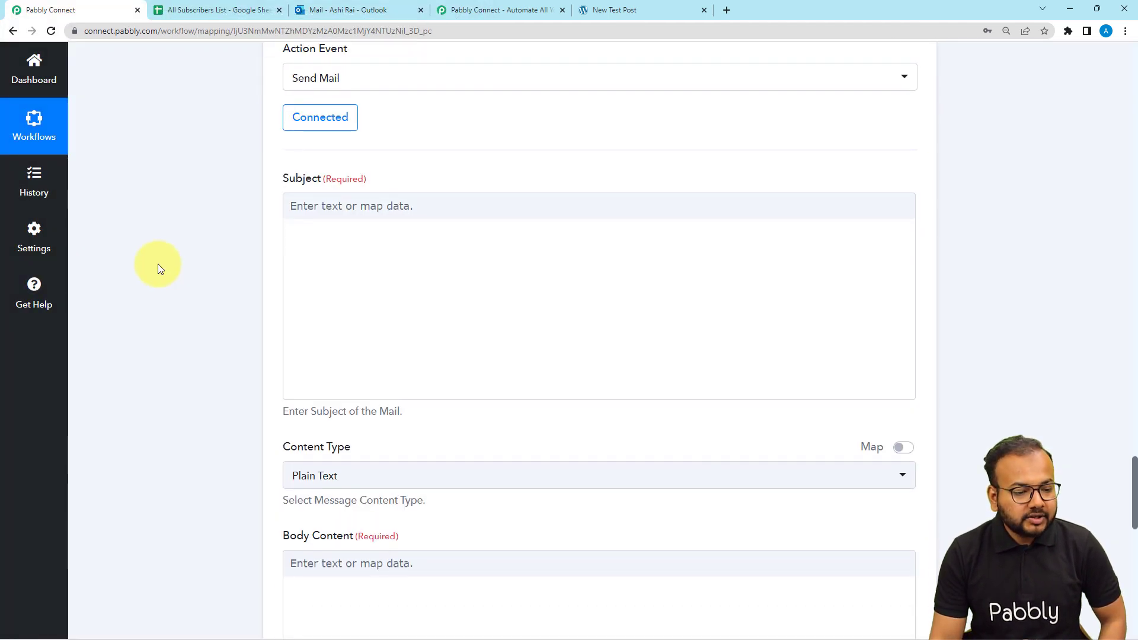
pyautogui.scroll(-1, 330, 223)
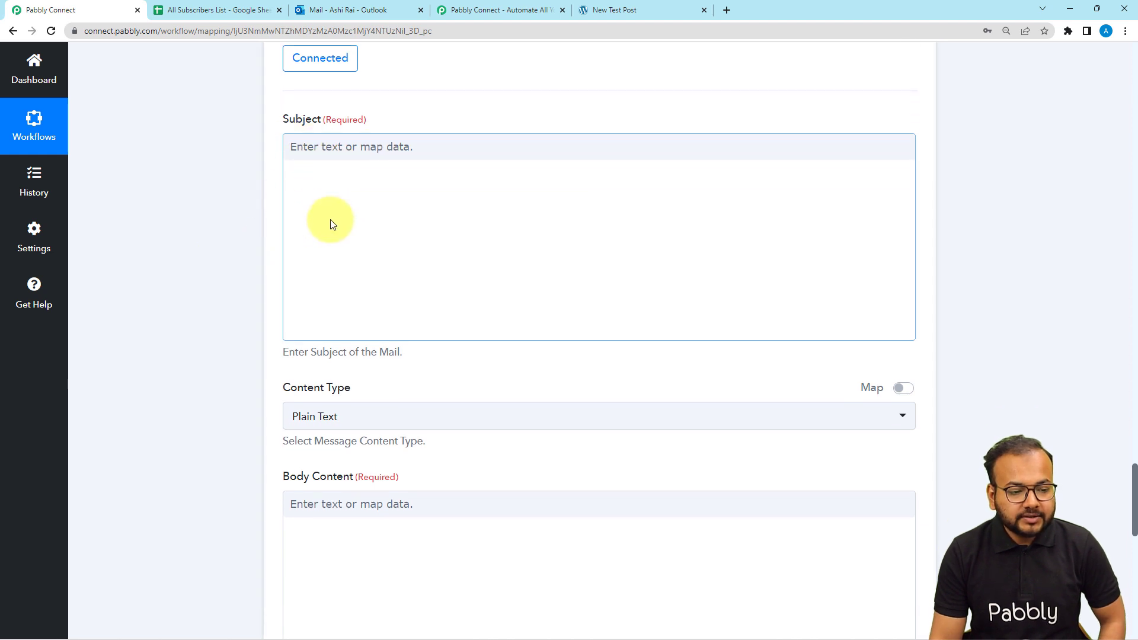
pyautogui.click(372, 155)
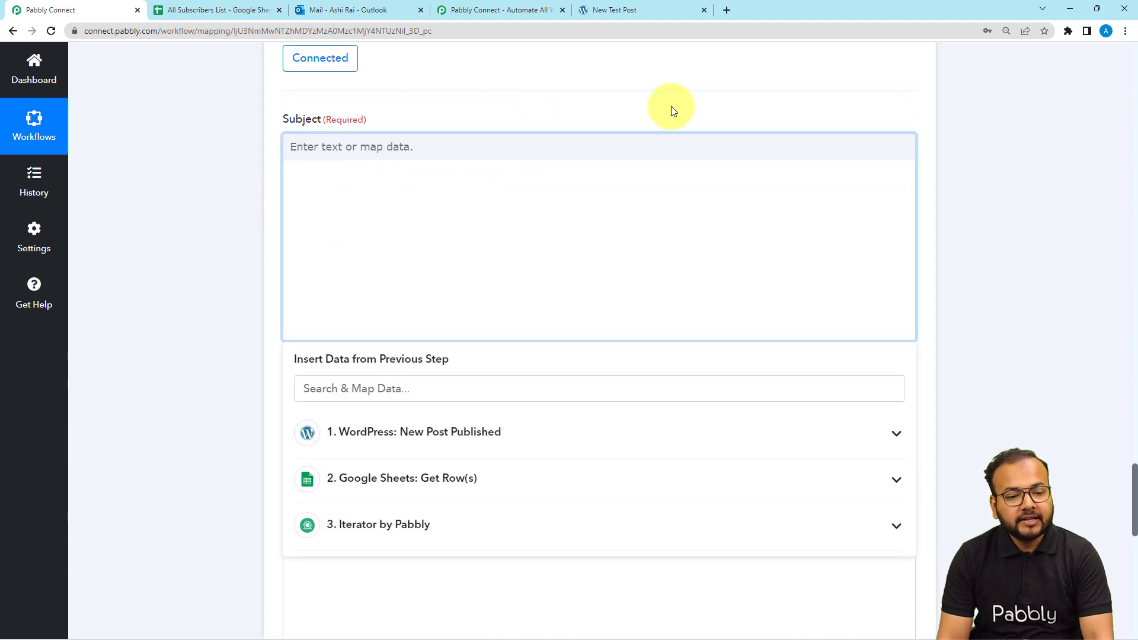
pyautogui.write('New Post on')
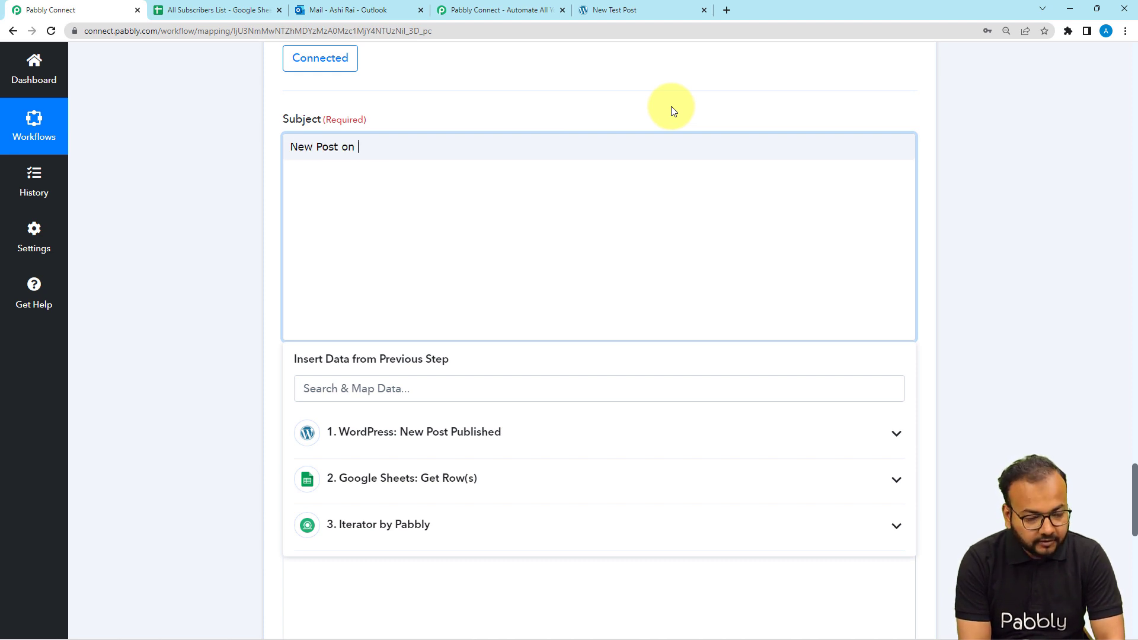
pyautogui.write(' our W')
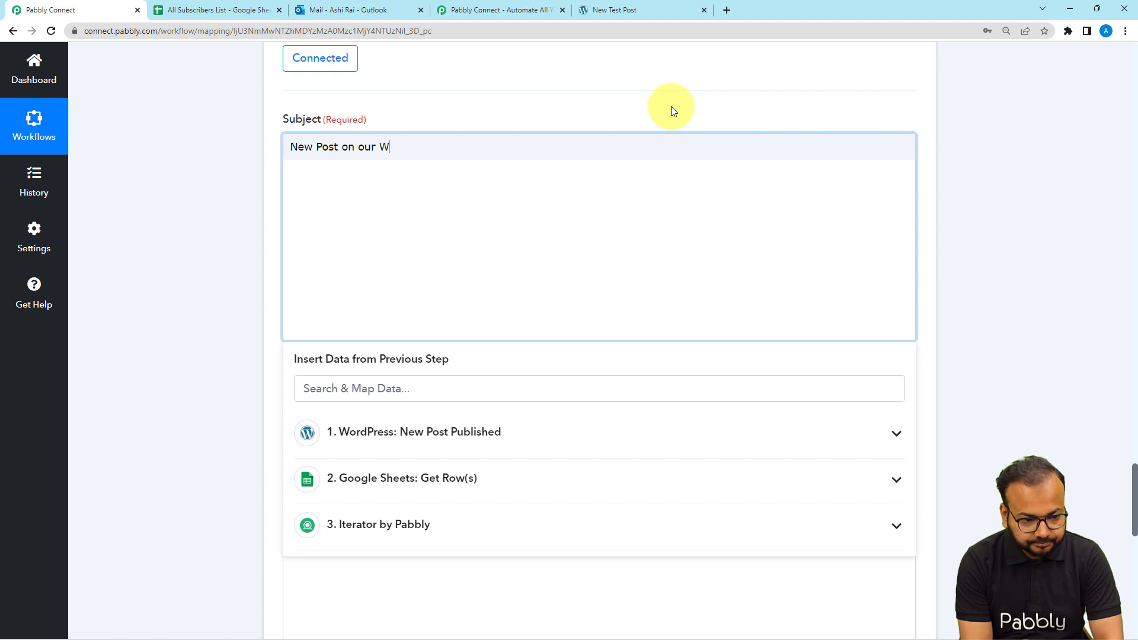
pyautogui.write('ebsite!')
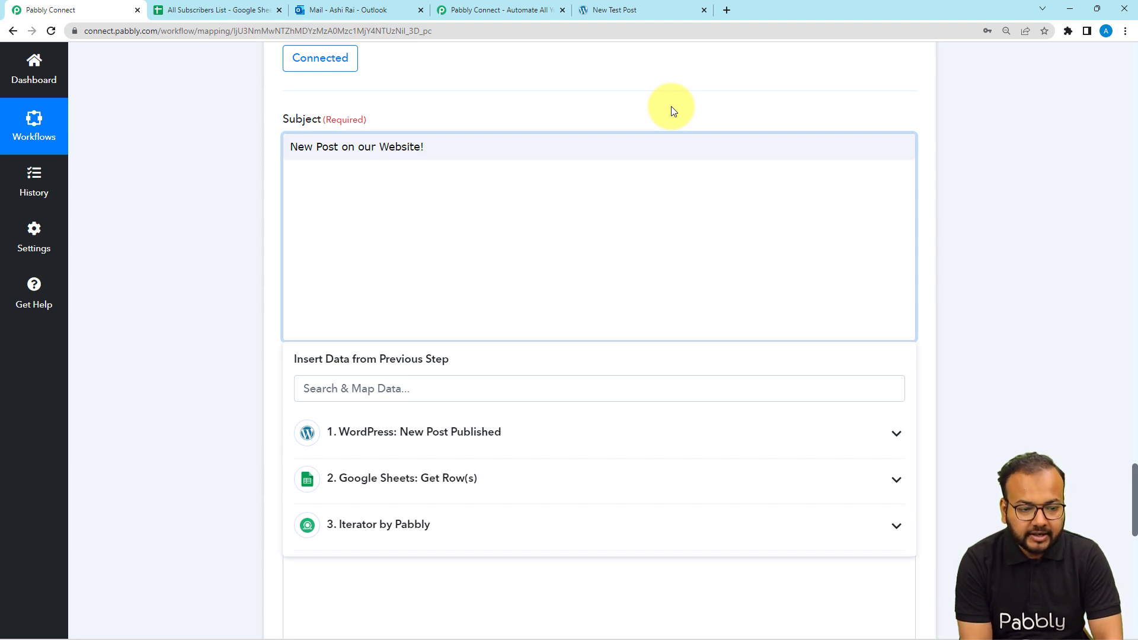
pyautogui.click(223, 135)
# Paste the prepared announcement message, ending 'Here is the Link:', into Body Content
pyautogui.scroll(-4, 262, 194)
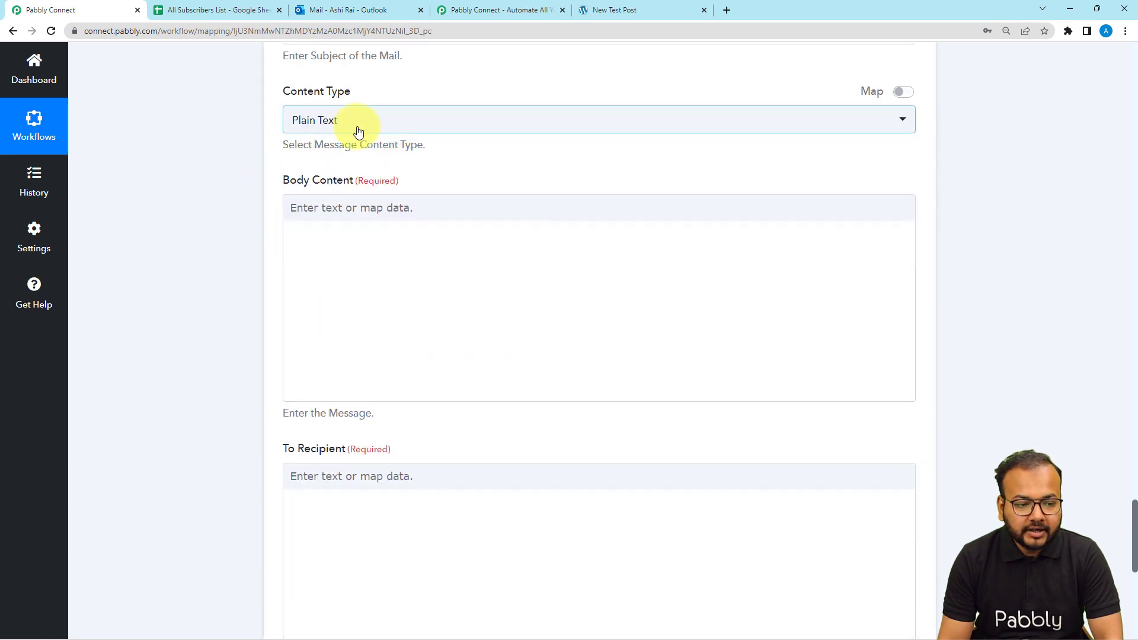
pyautogui.click(363, 238)
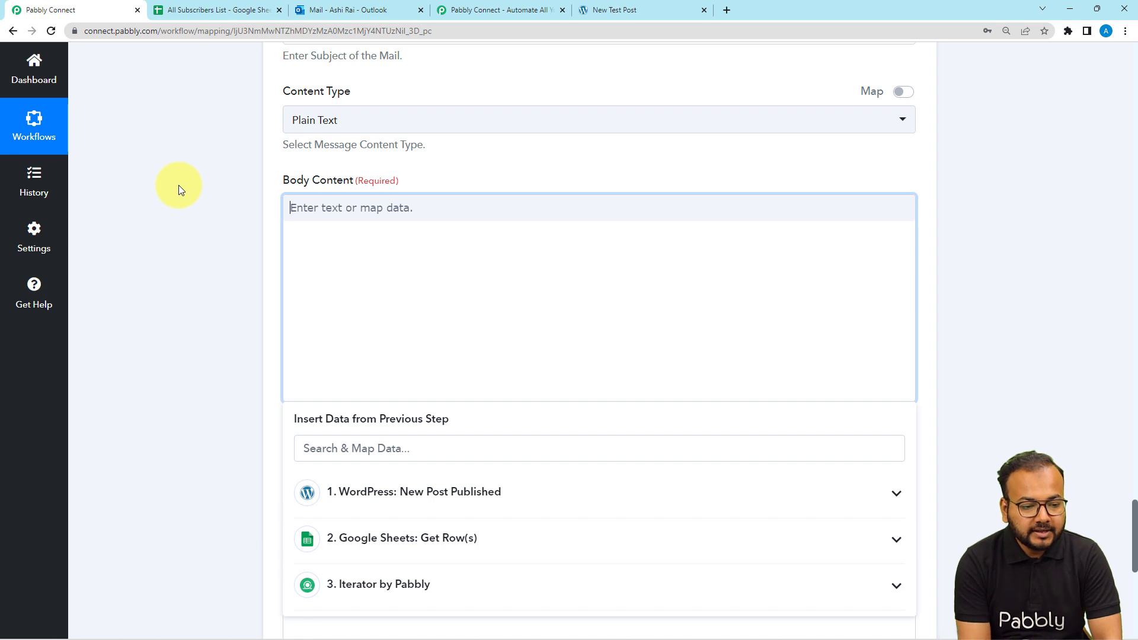
pyautogui.write("Hey there!  We hope you're doing great. We just published a new post on our website. Here is the Link:  Don't wait to shower your love and share this to your family and friends.  Thamk you.")
pyautogui.click(227, 267)
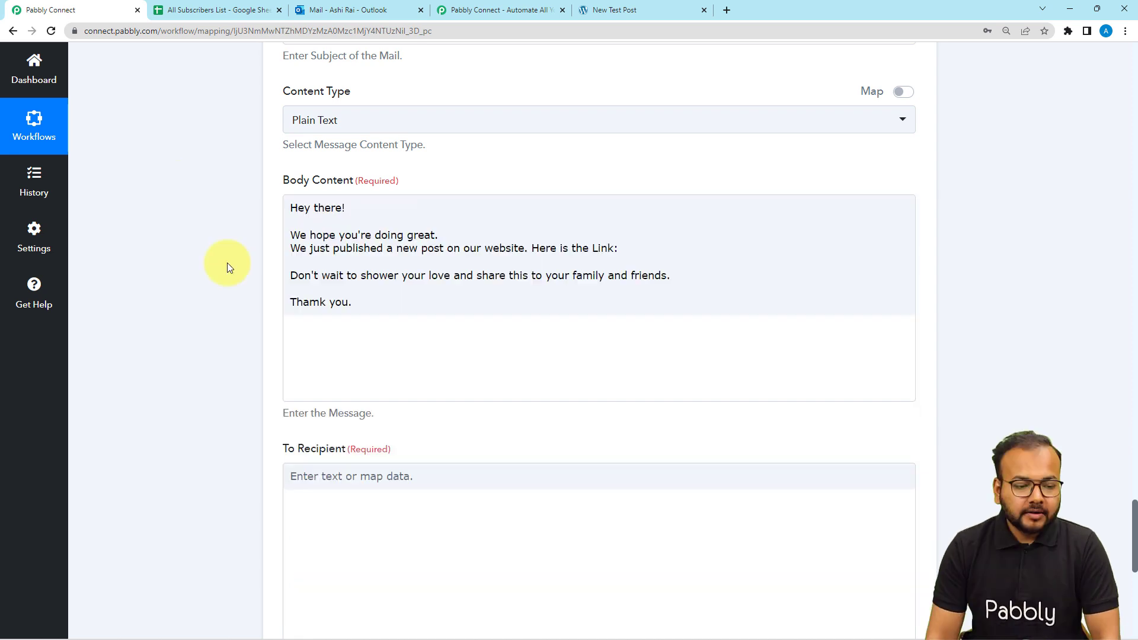
pyautogui.click(305, 207)
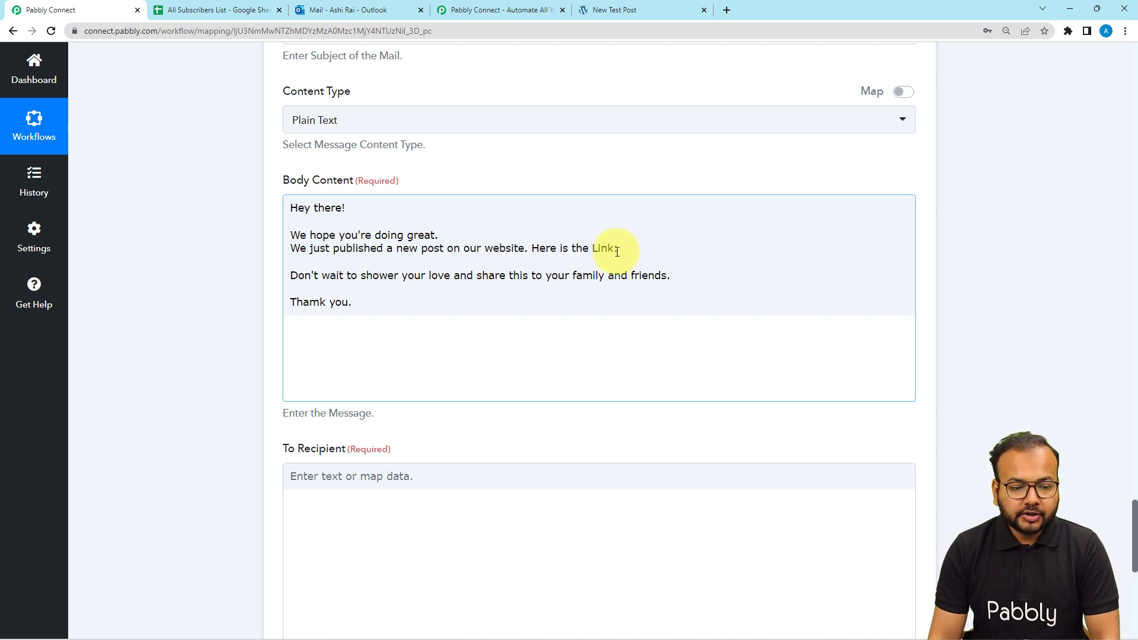
# Place the cursor after 'Here is the Link:' in Body Content to bring up Insert Data from Previous Step
pyautogui.scroll(15, 616, 251)
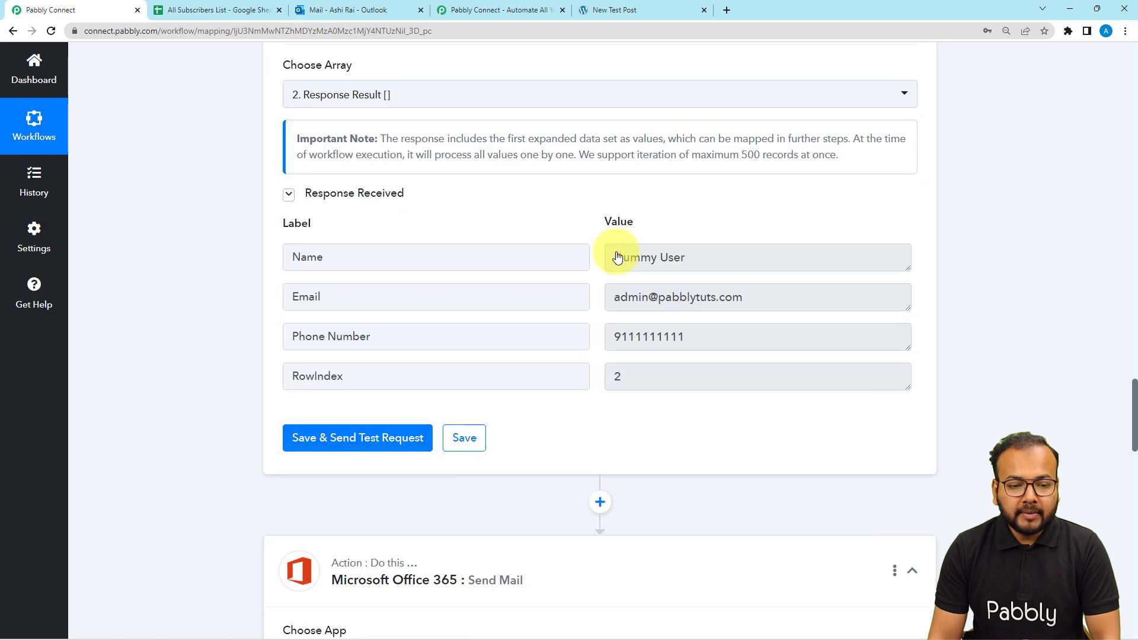
pyautogui.scroll(20, 617, 255)
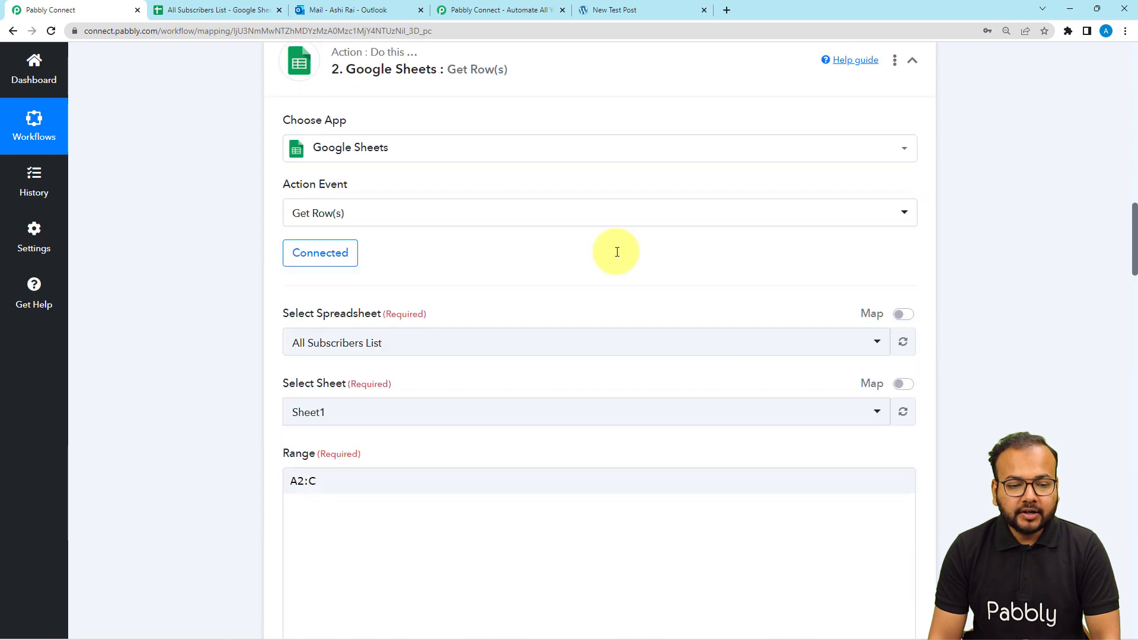
pyautogui.scroll(10, 617, 252)
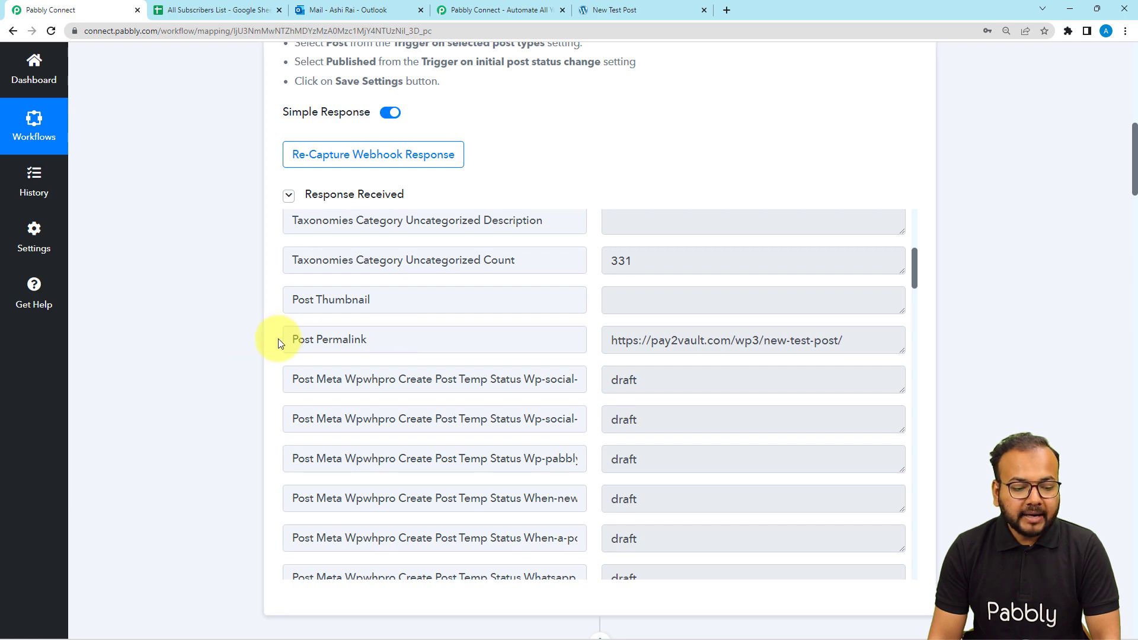
pyautogui.scroll(-1, 241, 342)
pyautogui.scroll(-15, 241, 343)
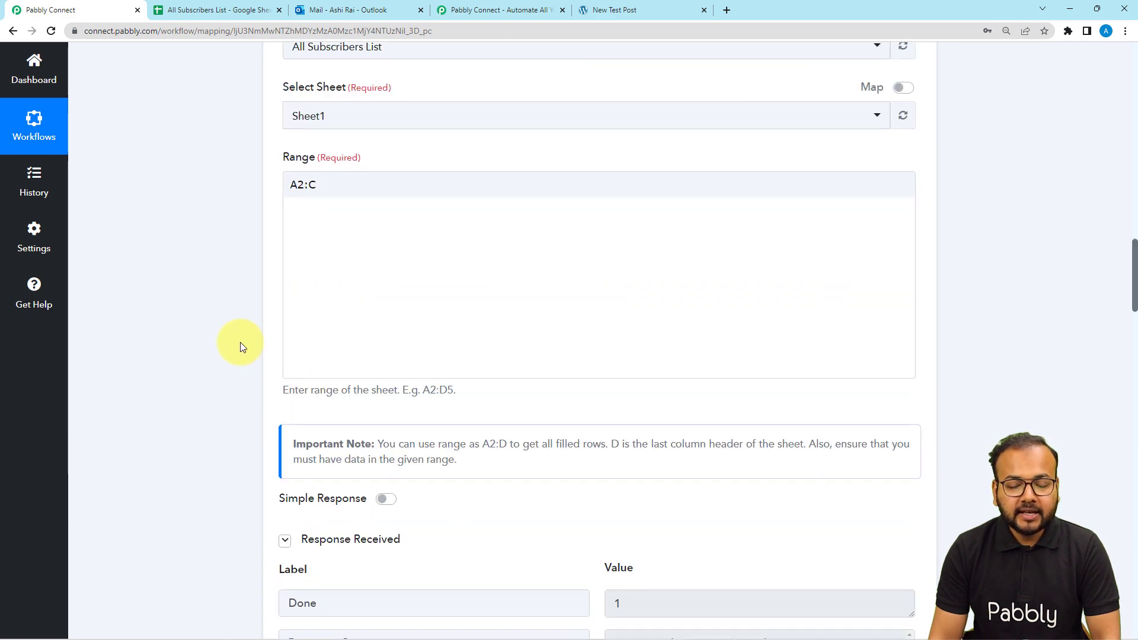
pyautogui.scroll(-20, 240, 343)
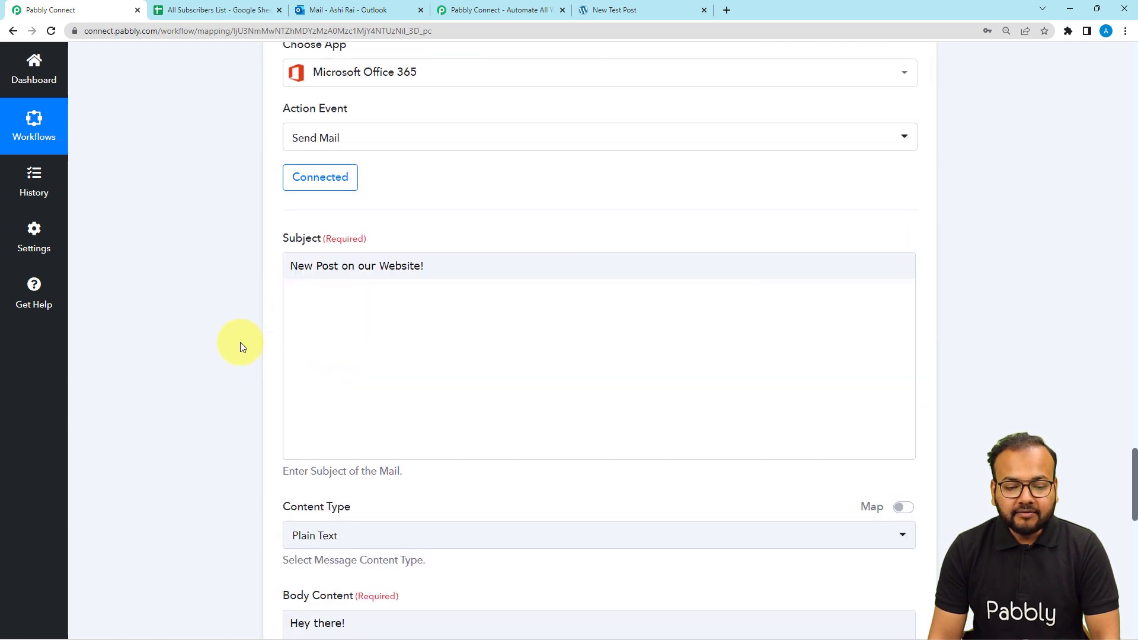
pyautogui.scroll(-1, 240, 342)
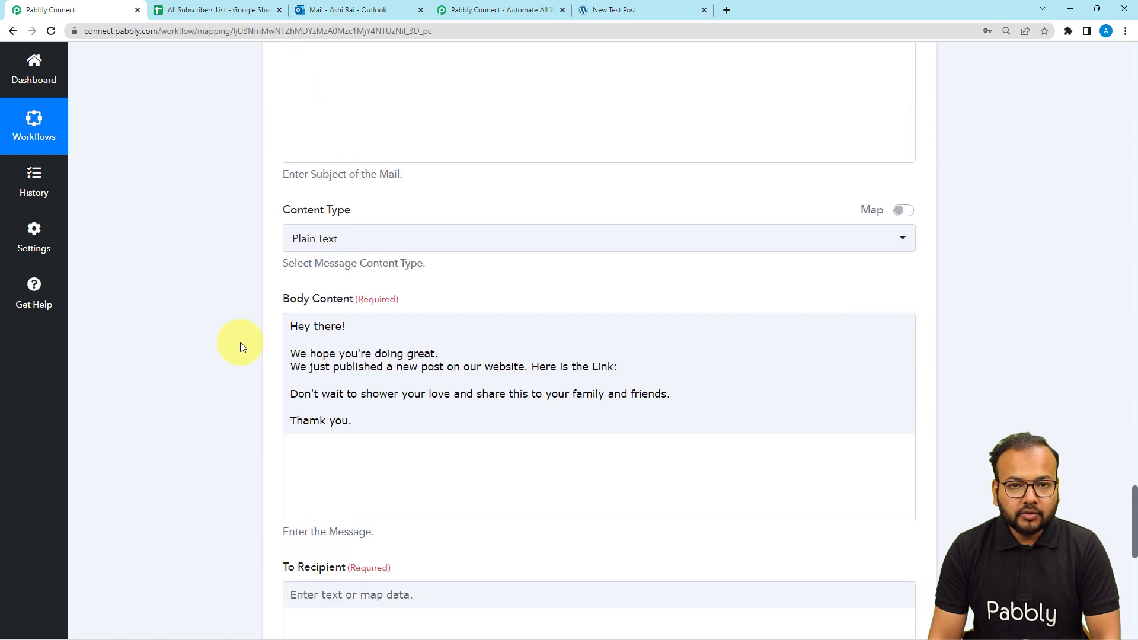
pyautogui.scroll(-1, 240, 343)
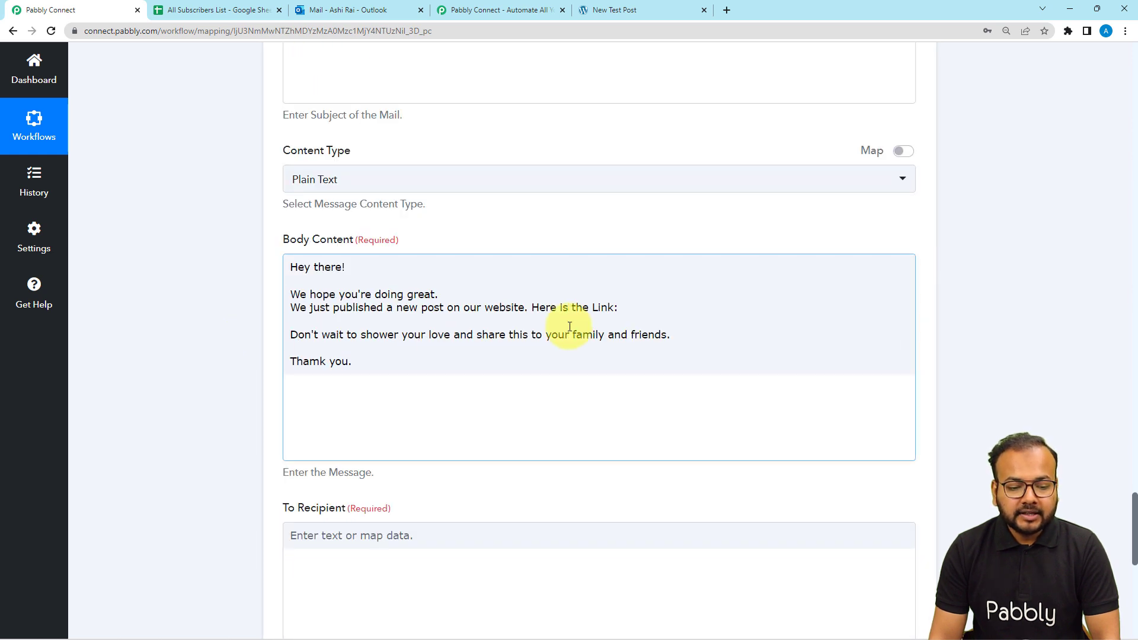
pyautogui.click(623, 310)
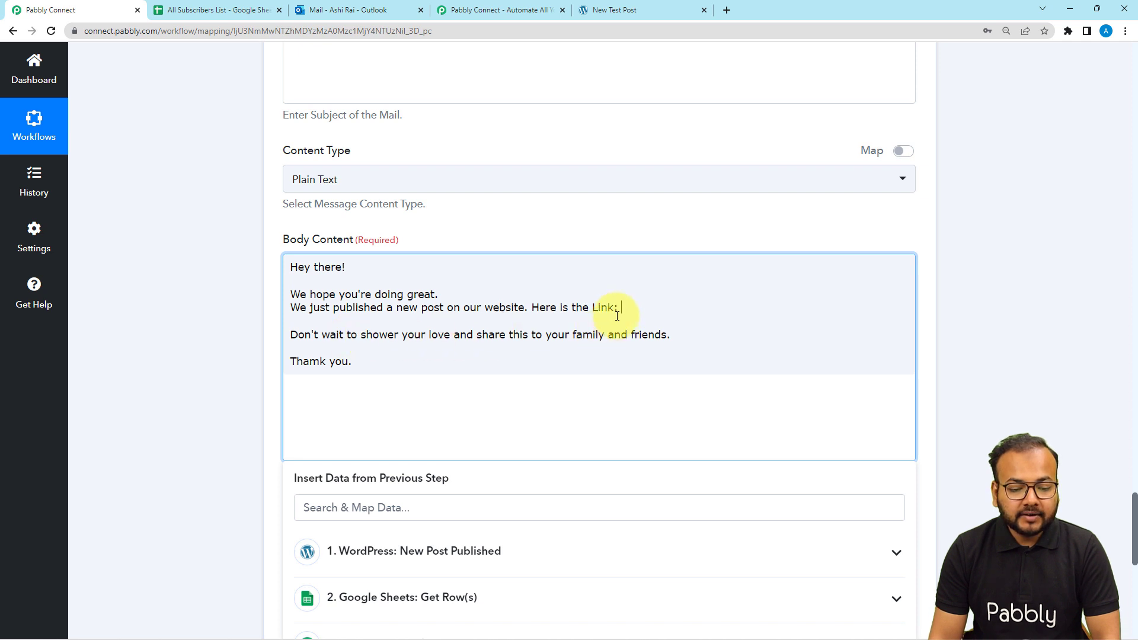
# Insert the Post Permalink from '1. WordPress: New Post Published' into the email body
pyautogui.scroll(-2, 217, 359)
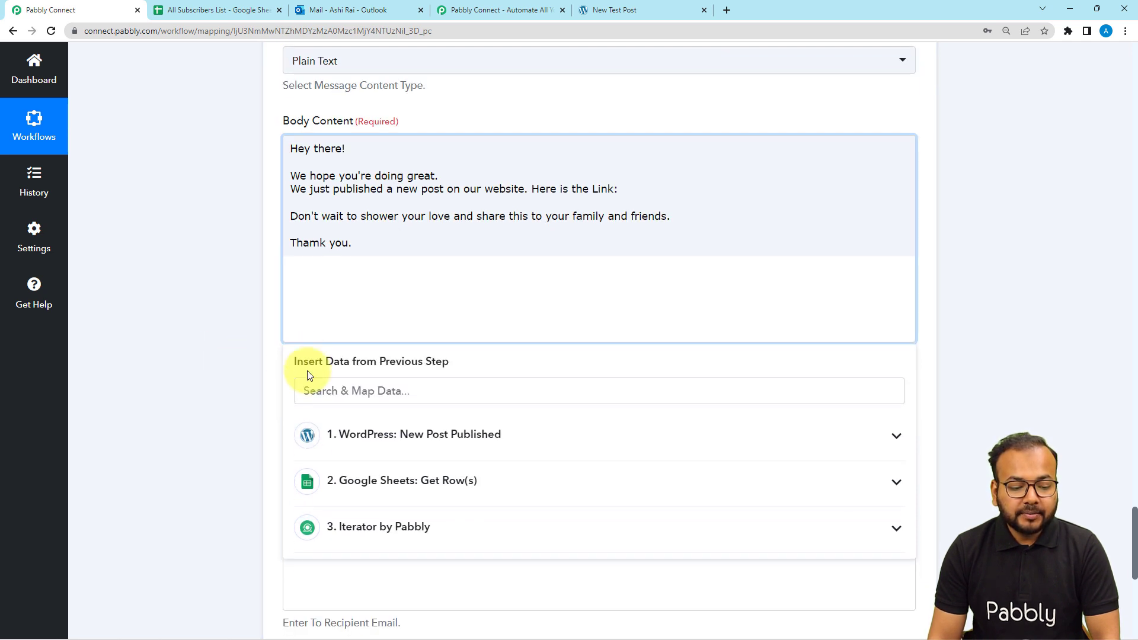
pyautogui.click(379, 456)
pyautogui.scroll(-5, 395, 520)
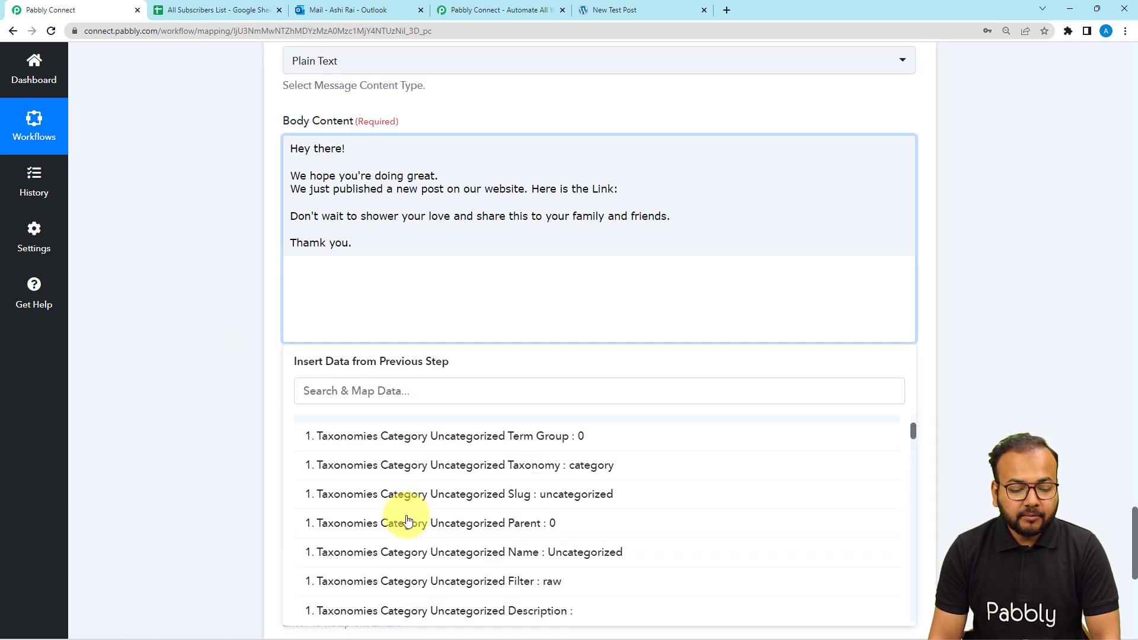
pyautogui.click(397, 499)
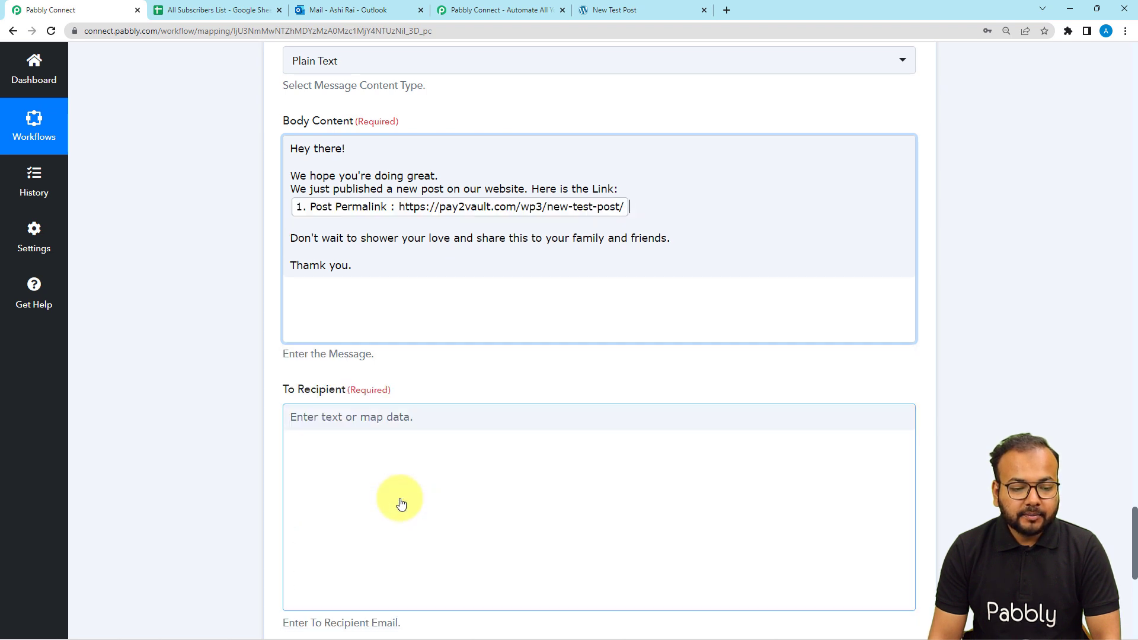
pyautogui.click(131, 318)
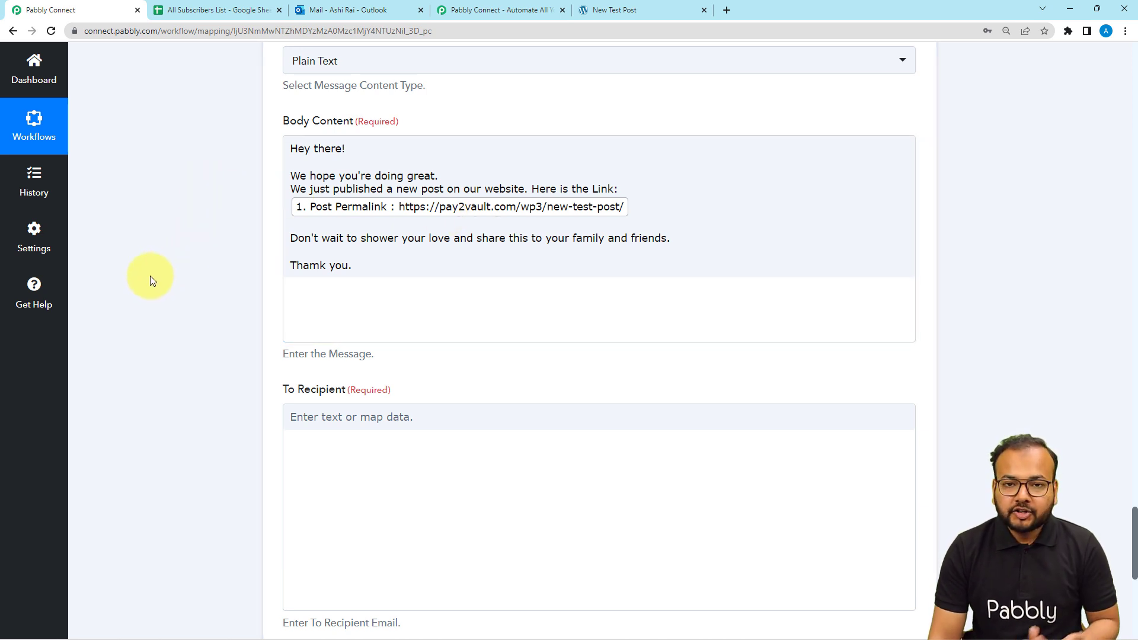
# Map the To Recipient field to the Email value from '3. Iterator by Pabbly'
pyautogui.scroll(-3, 150, 276)
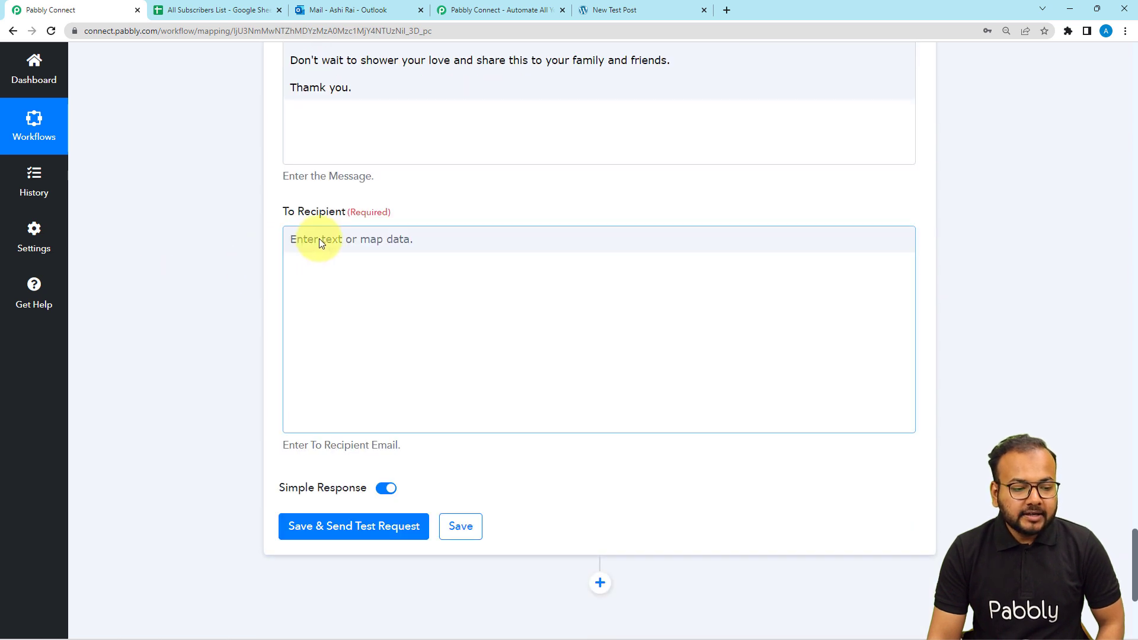
pyautogui.click(324, 242)
pyautogui.scroll(-2, 190, 261)
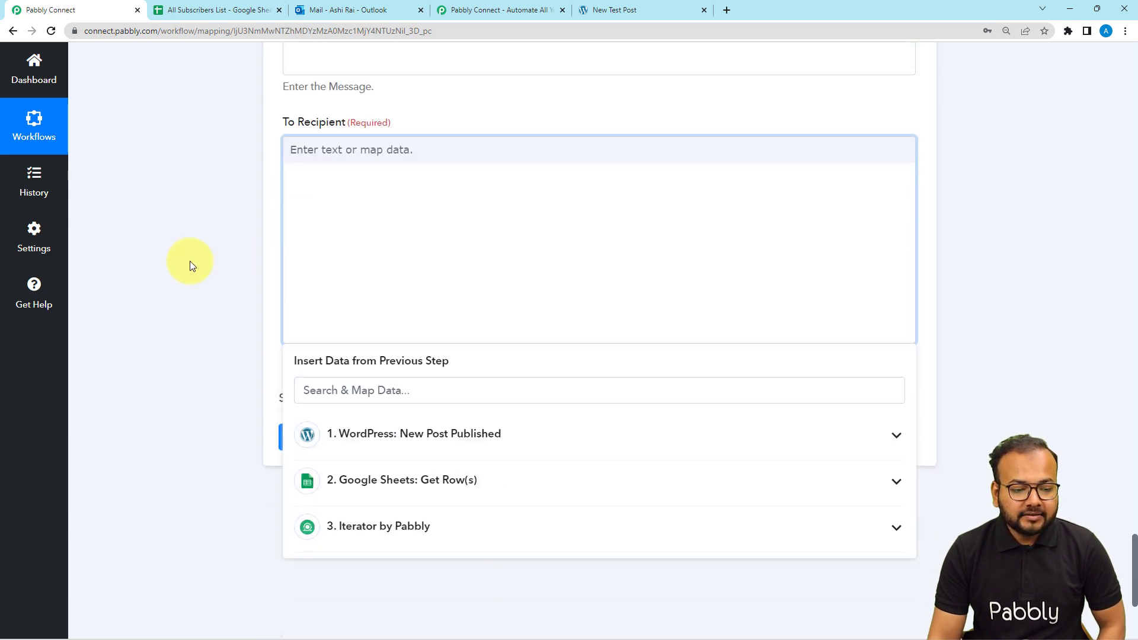
pyautogui.scroll(-2, 189, 261)
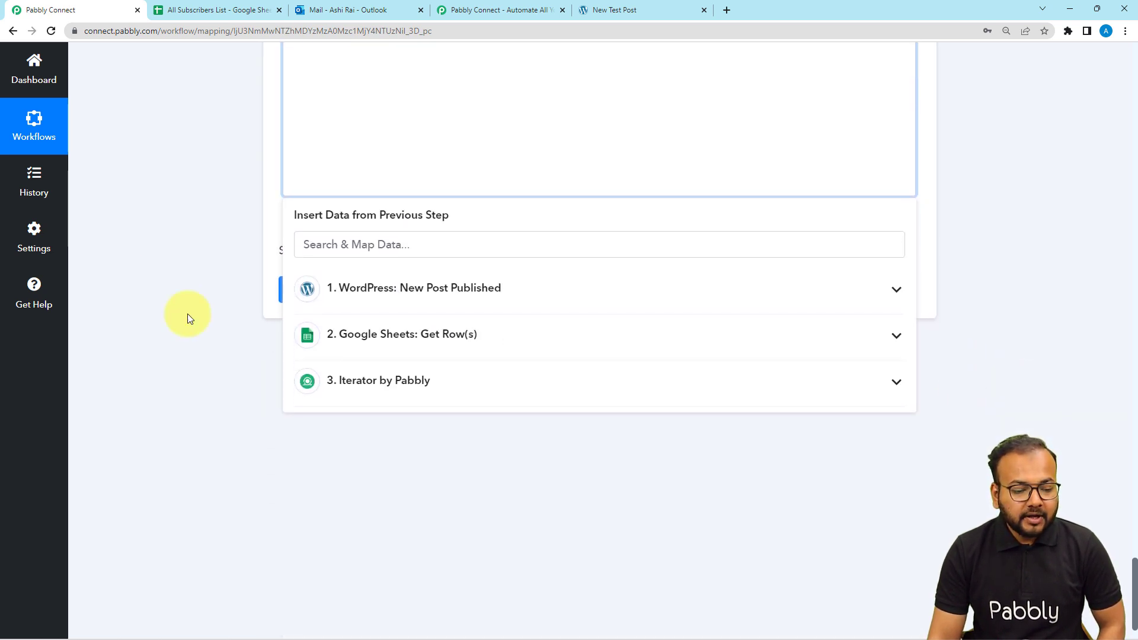
pyautogui.click(397, 384)
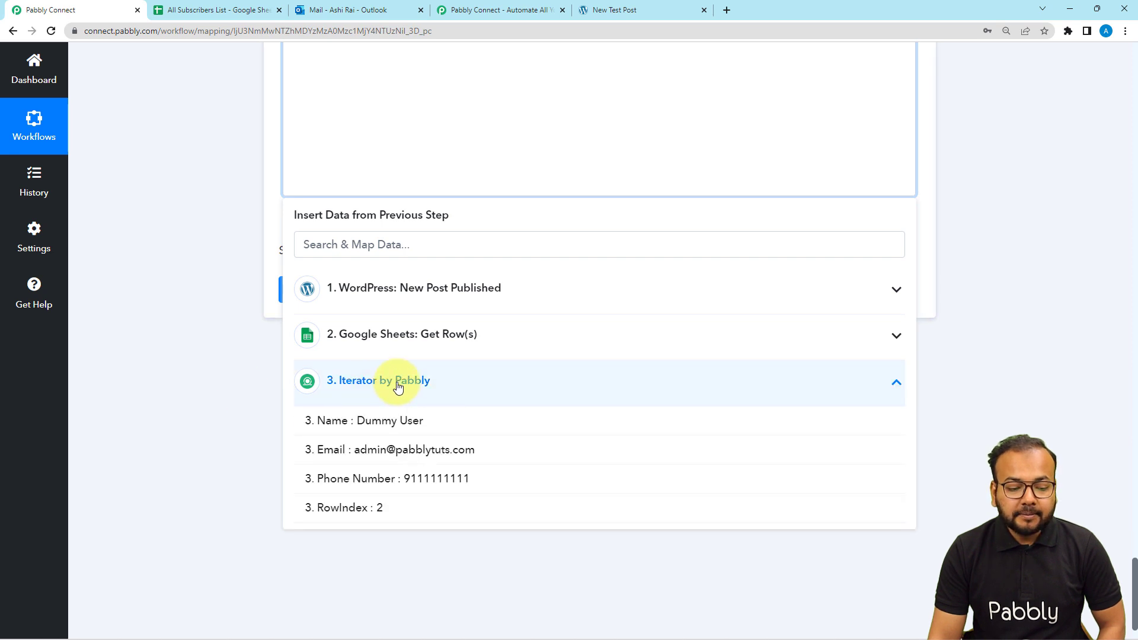
pyautogui.click(363, 449)
pyautogui.click(180, 288)
pyautogui.scroll(3, 180, 288)
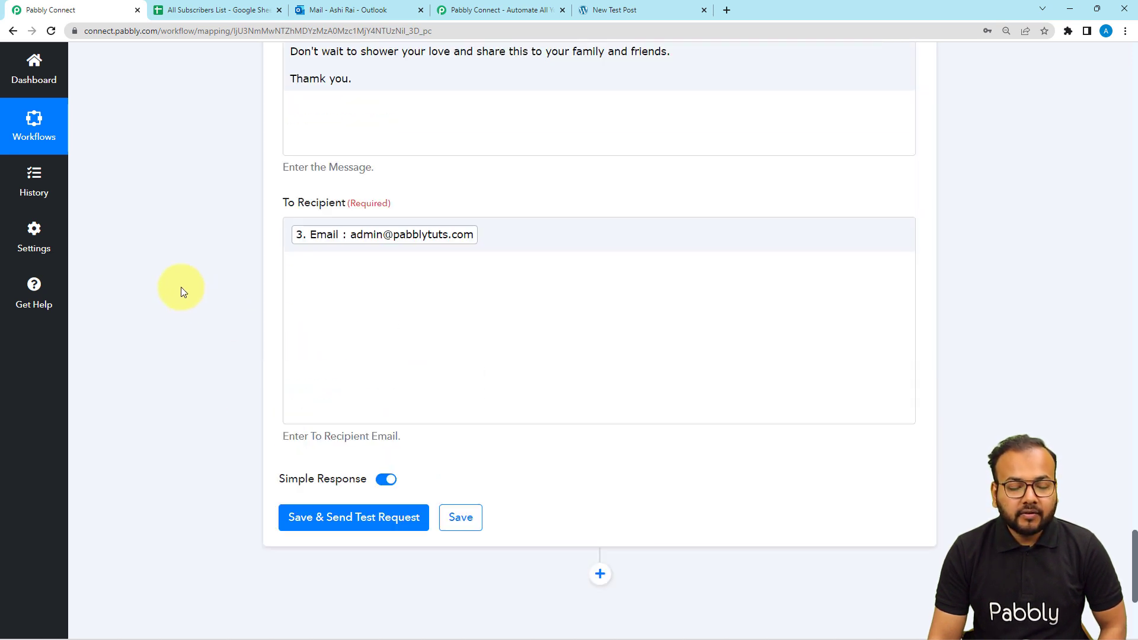
pyautogui.scroll(1, 180, 287)
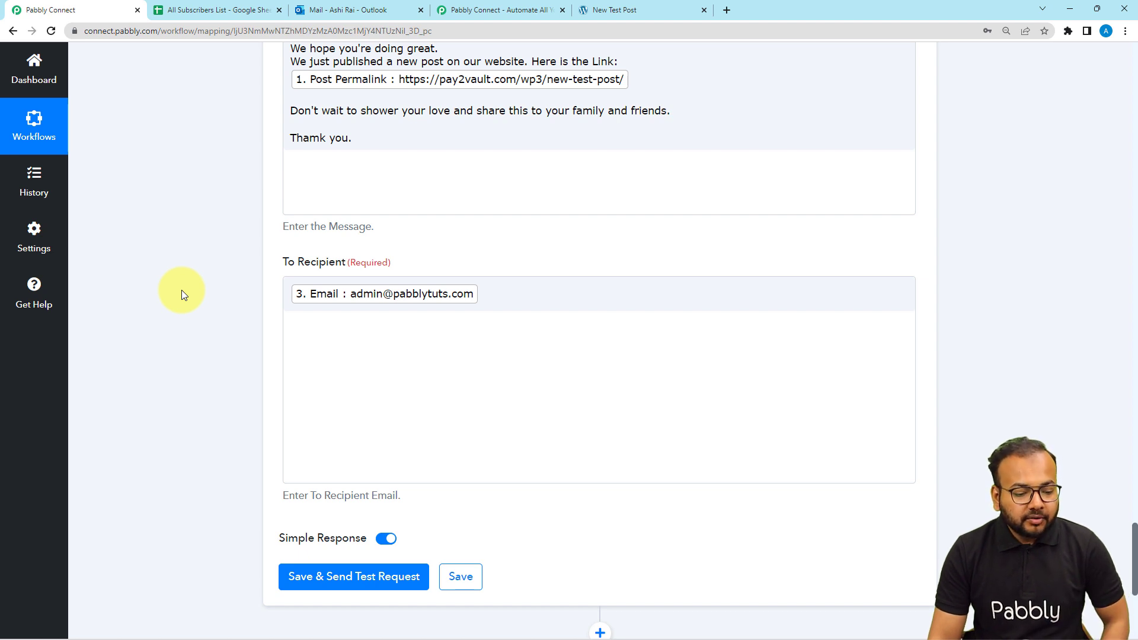
# Save and test the Send Mail step, get a 202 response, then check the Gmail inbox
pyautogui.scroll(-3, 181, 289)
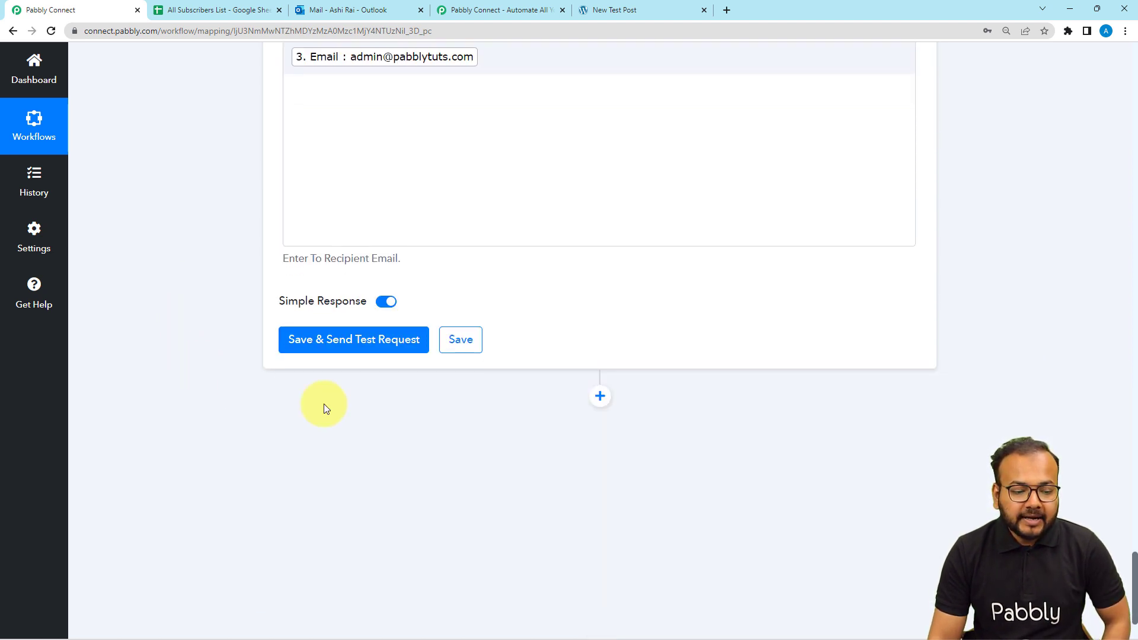
pyautogui.scroll(-2, 377, 382)
pyautogui.scroll(10, 379, 383)
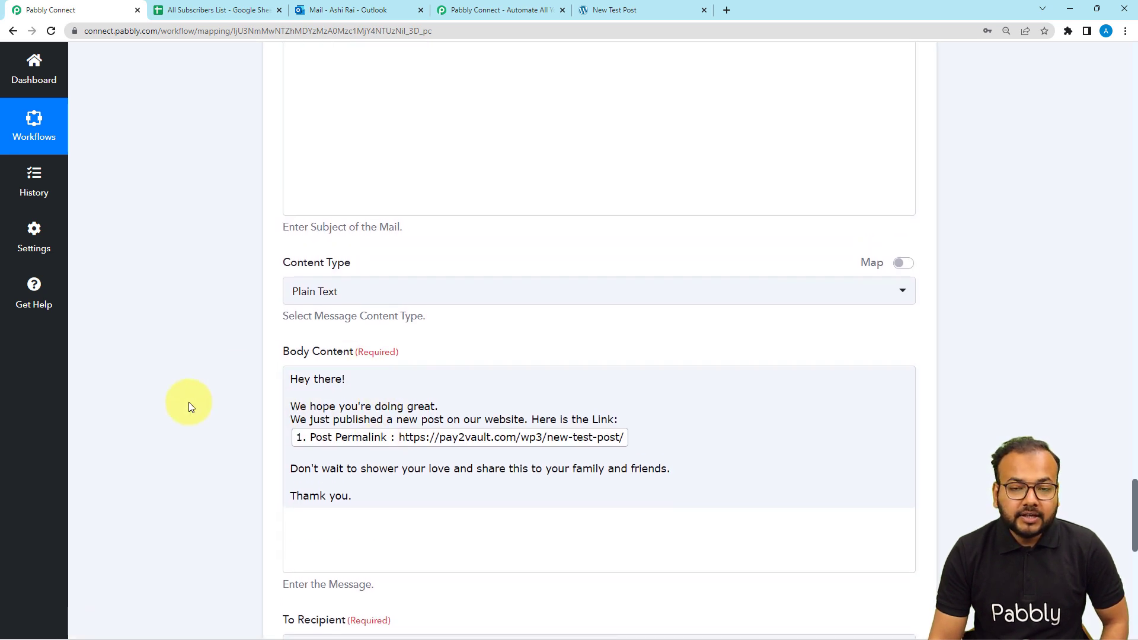
pyautogui.scroll(-1, 189, 403)
pyautogui.scroll(-3, 189, 403)
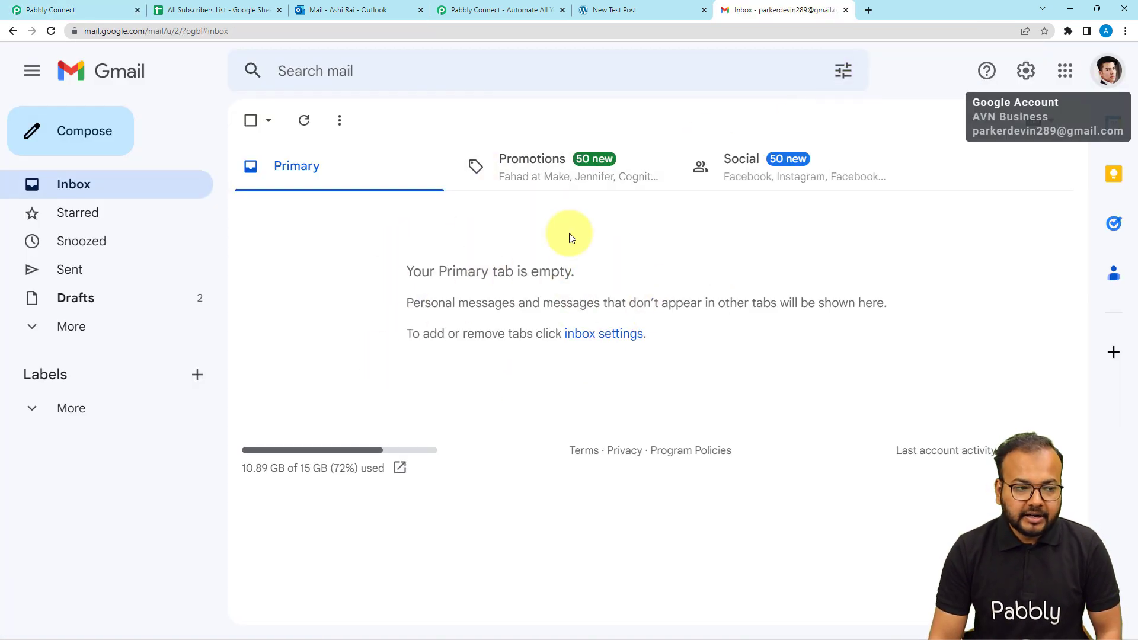
pyautogui.click(103, 11)
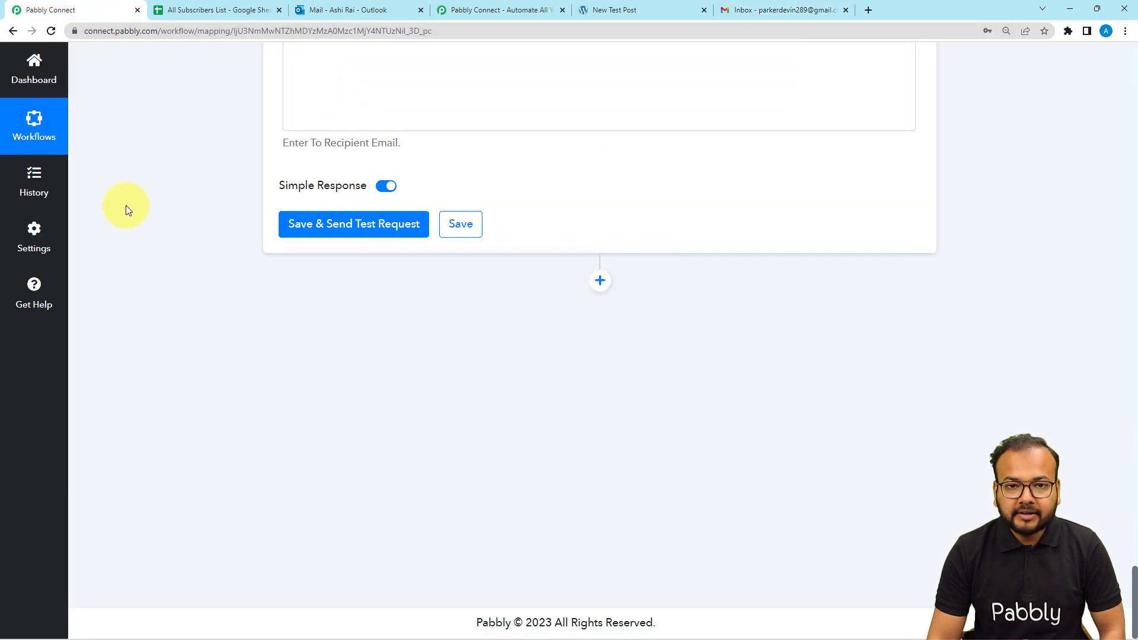
pyautogui.click(324, 229)
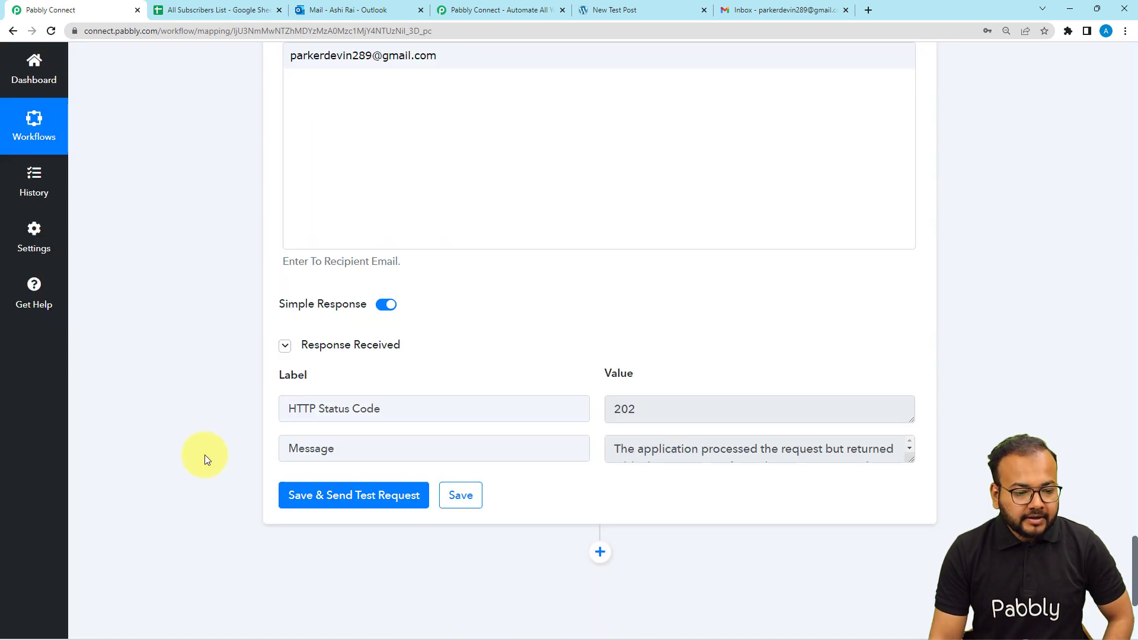
pyautogui.click(339, 351)
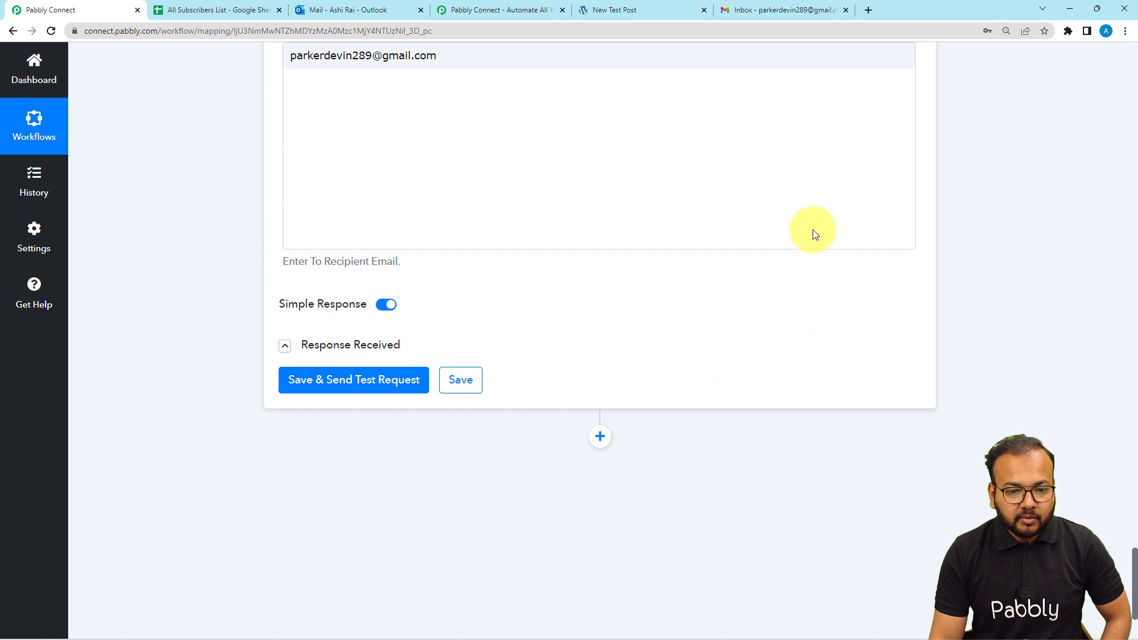
pyautogui.click(784, 15)
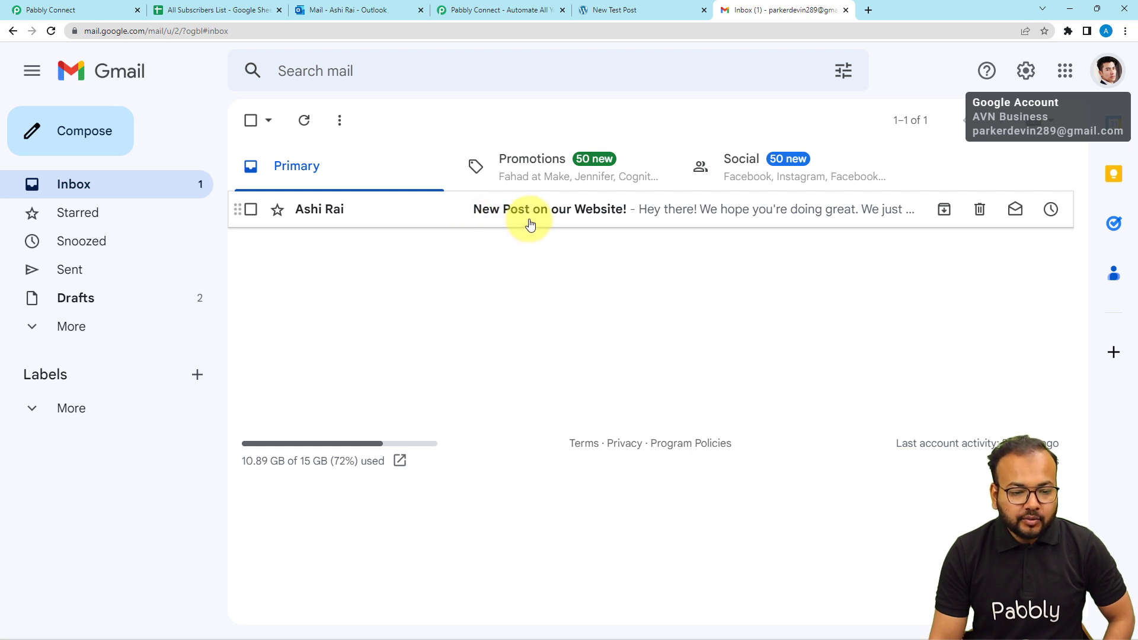
# Open the 'New Post on our Website!' email, follow its link to New Test Post, and return to Pabbly Connect
pyautogui.click(579, 221)
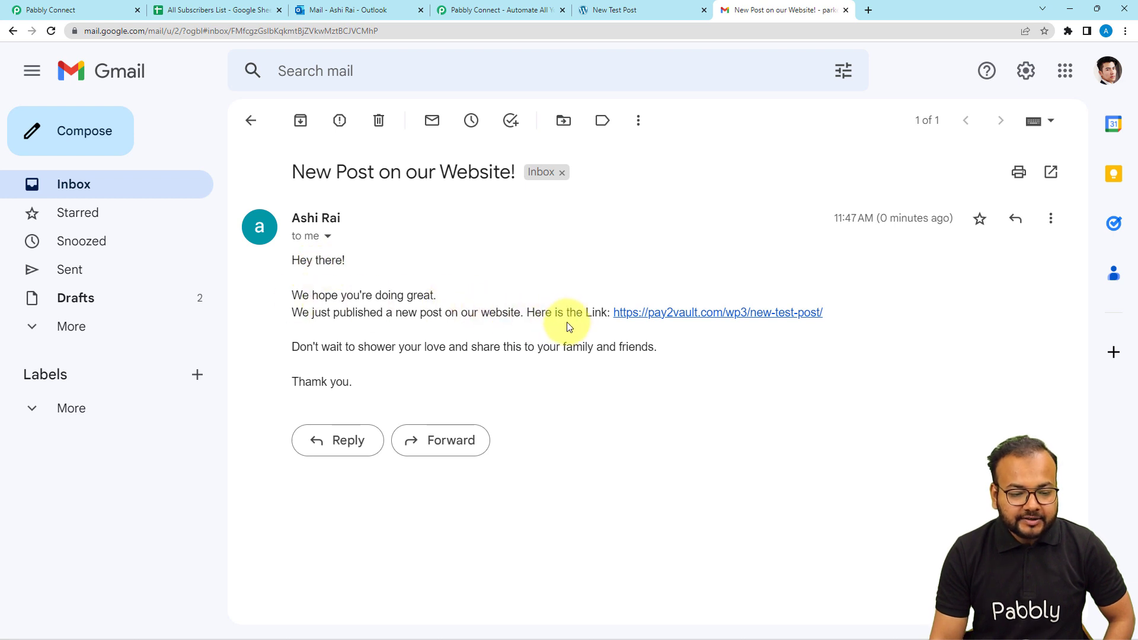
pyautogui.click(681, 312)
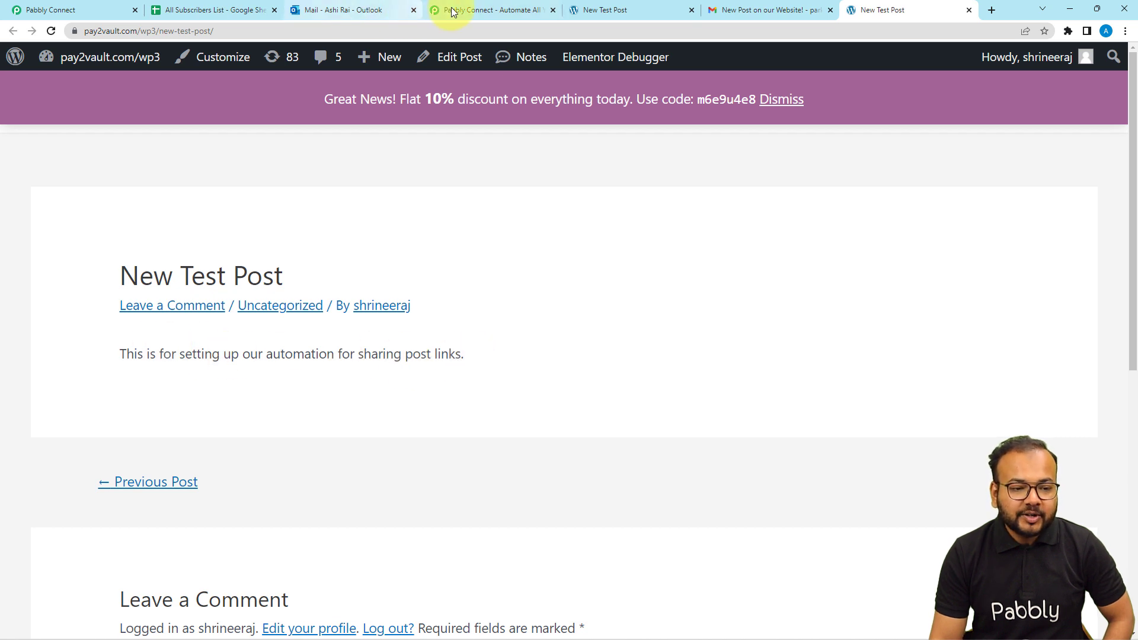
pyautogui.click(77, 9)
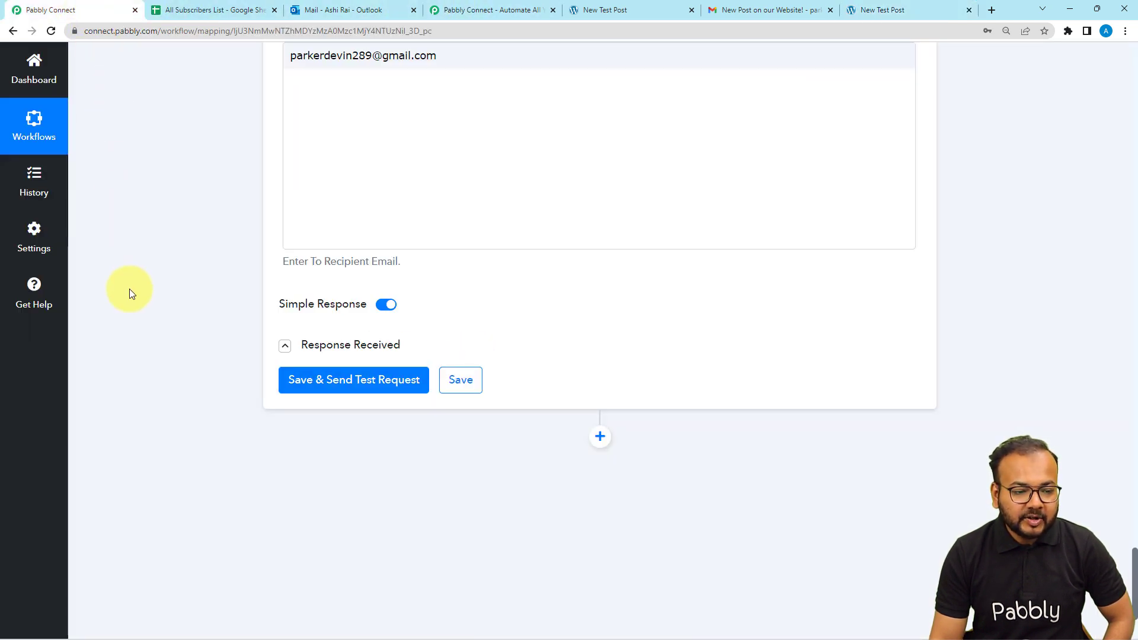
# Collapse the Office 365 Send Mail and Iterator steps to reveal the Google Sheets Get Row(s) response
pyautogui.scroll(10, 129, 292)
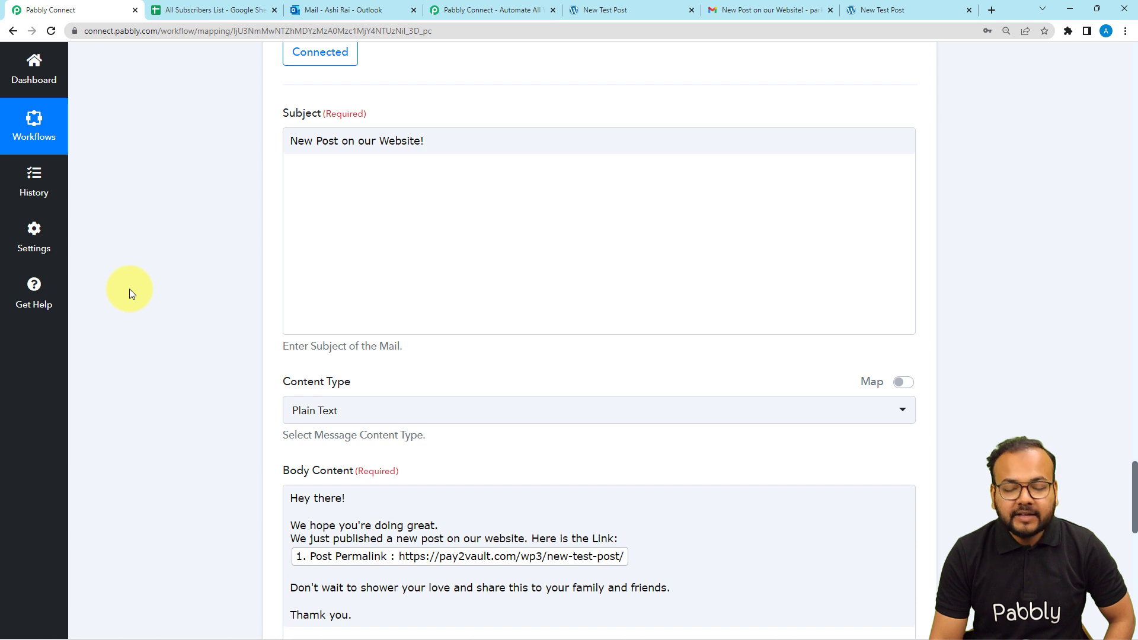
pyautogui.scroll(5, 129, 289)
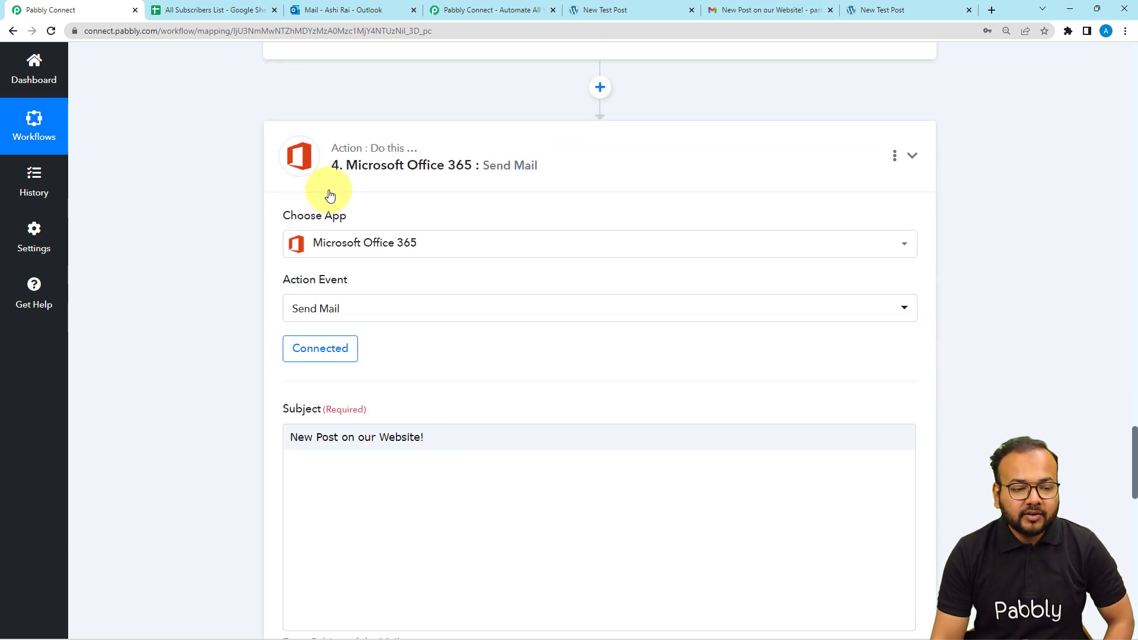
pyautogui.click(323, 192)
pyautogui.scroll(3, 169, 299)
pyautogui.scroll(8, 169, 298)
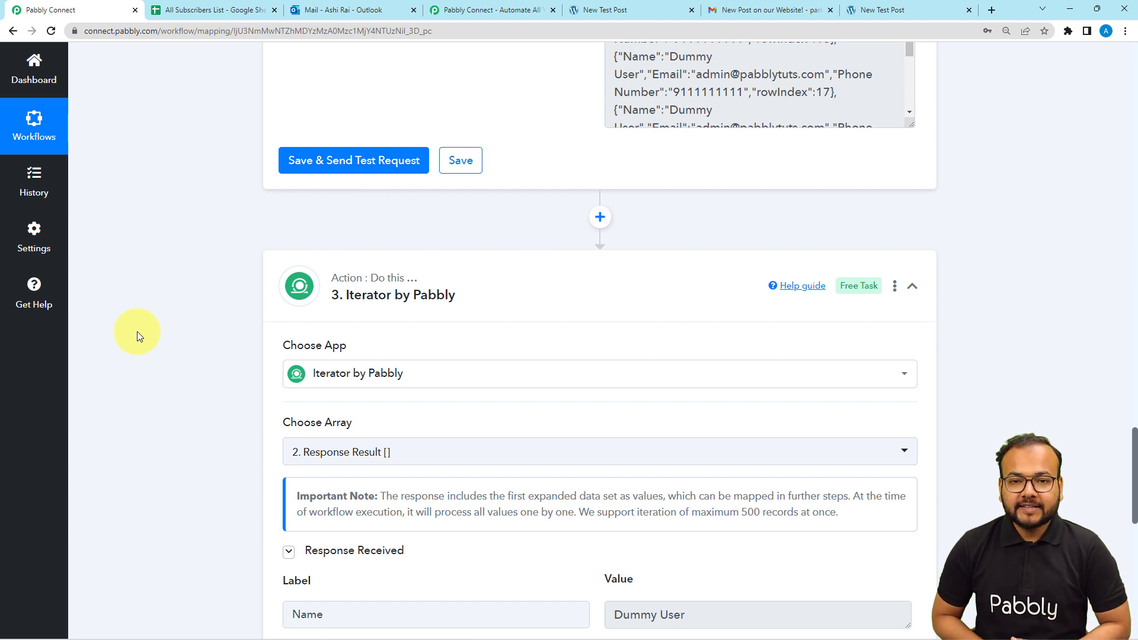
pyautogui.click(311, 266)
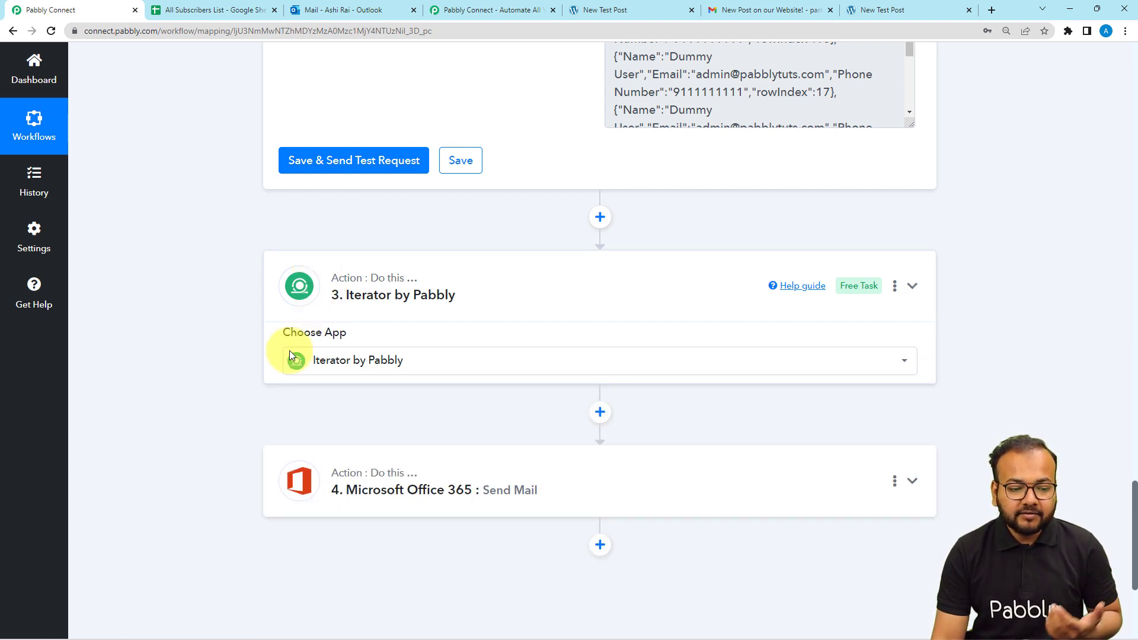
pyautogui.scroll(4, 167, 381)
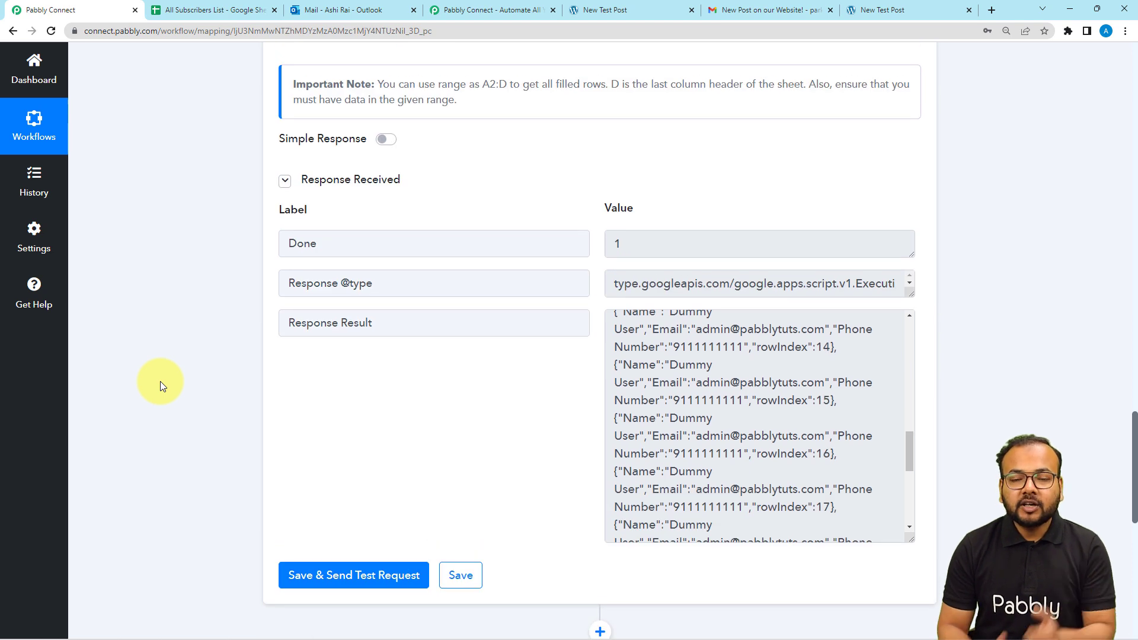